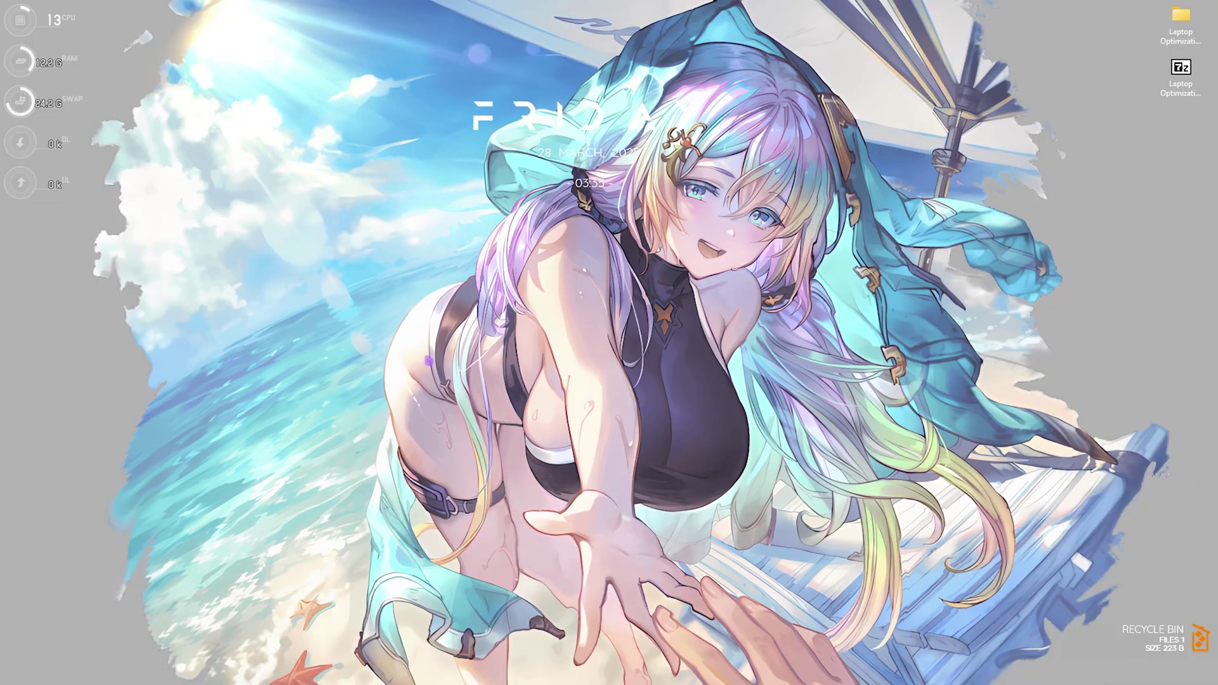
# Step: Open Settings from Start search and check Windows Update for available updates
pyautogui.press('super')
pyautogui.write('s')
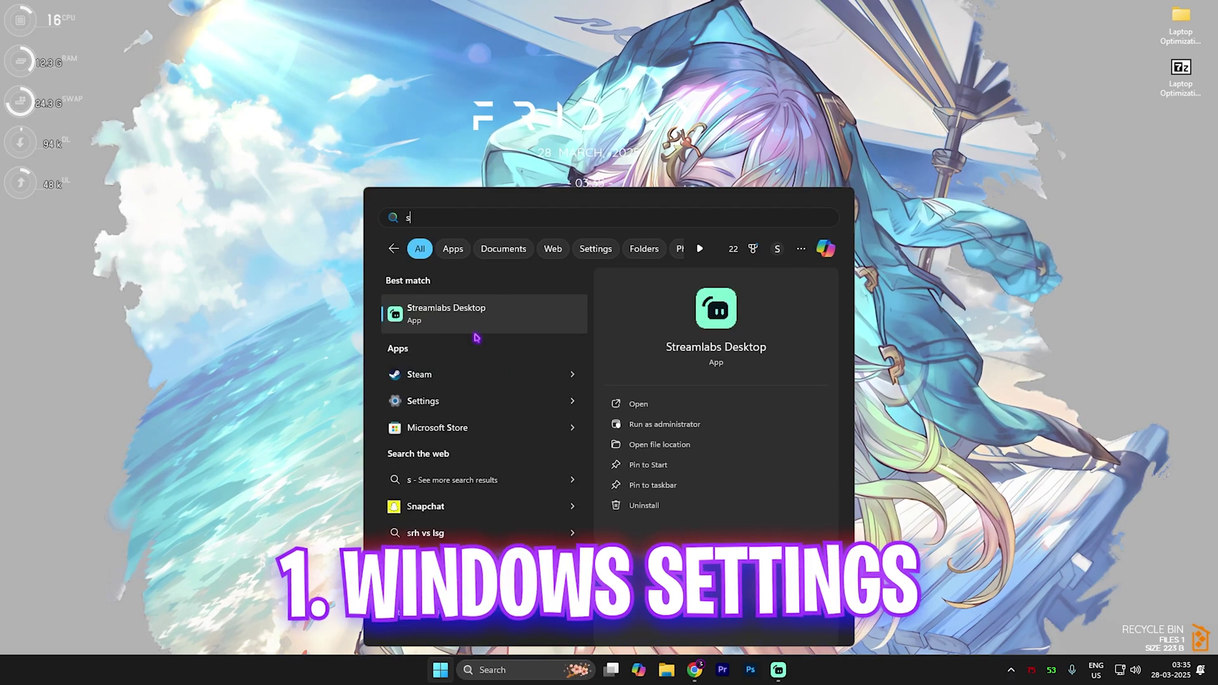
pyautogui.click(406, 400)
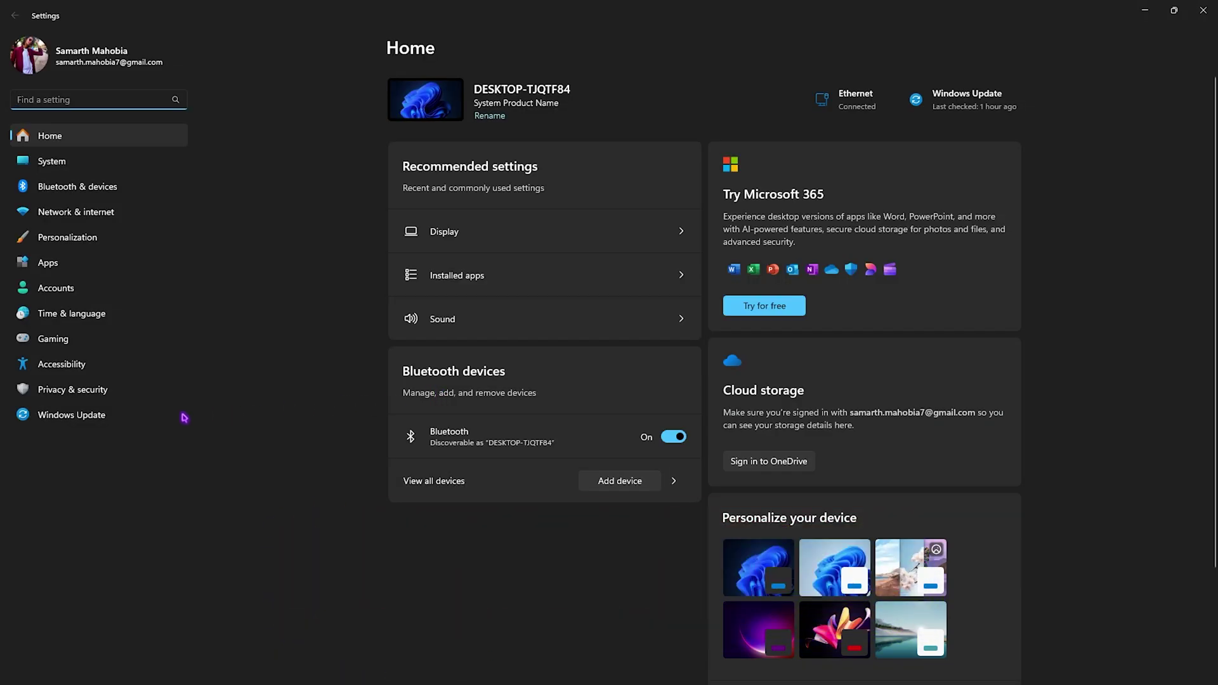
pyautogui.click(72, 423)
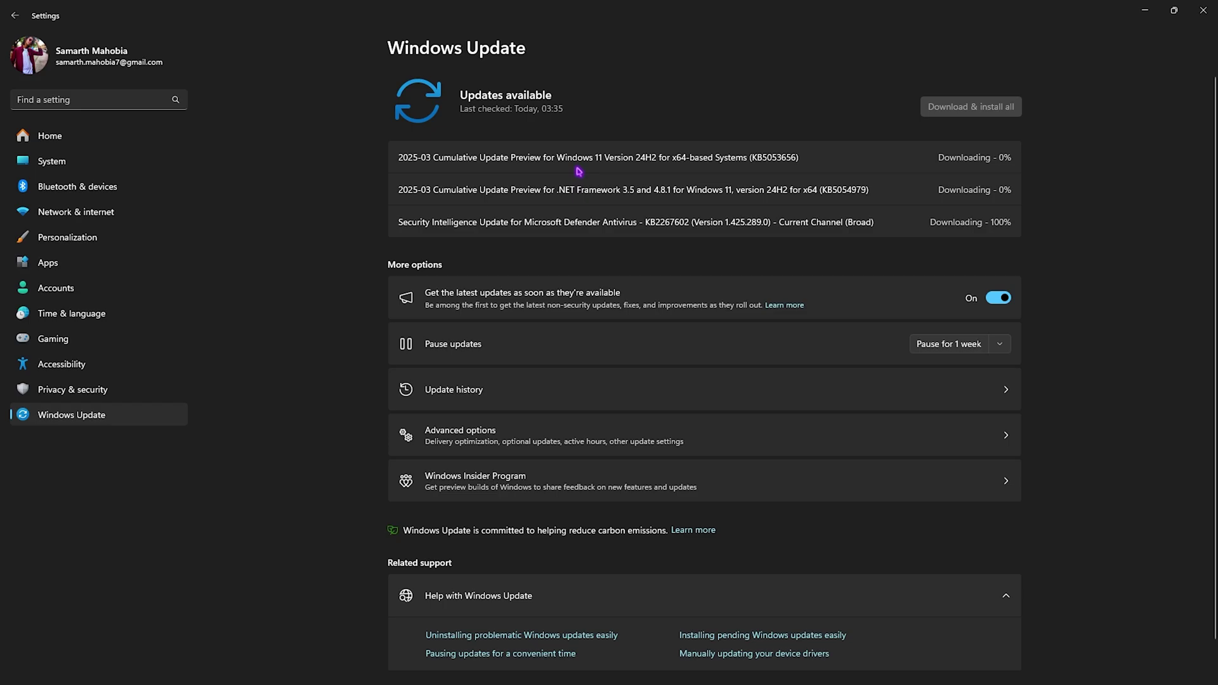
# Step: Review the accent colour options in Personalization > Colors, ending on the Gaming settings
pyautogui.click(49, 132)
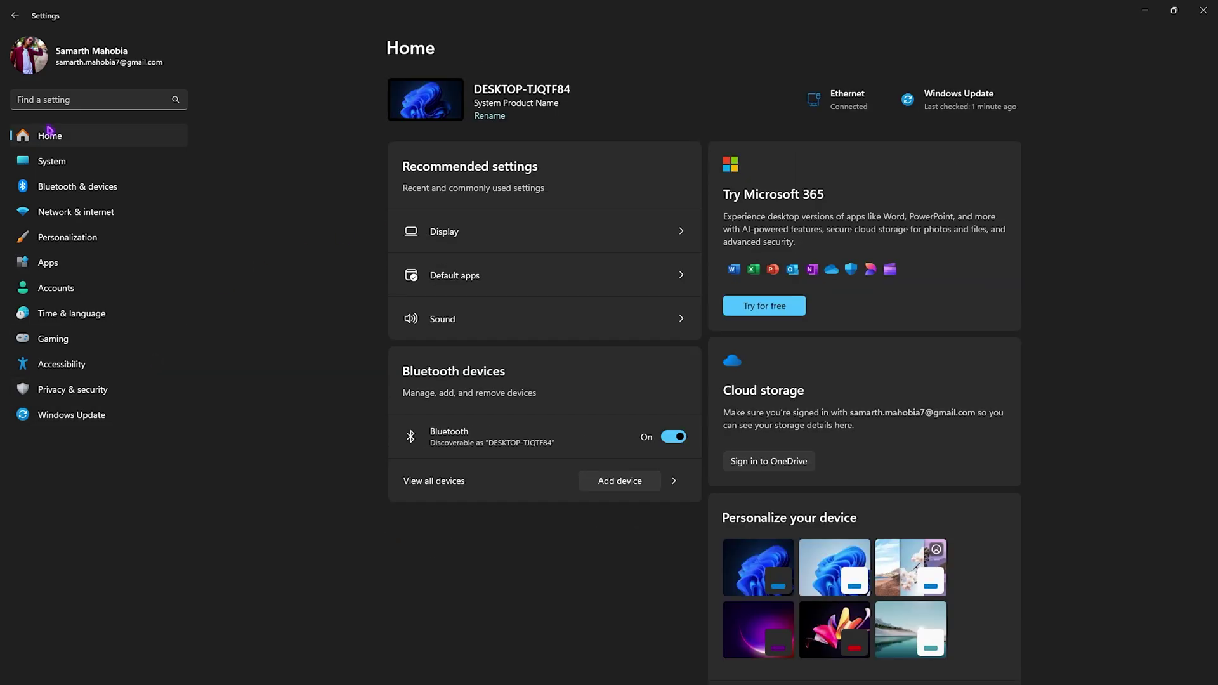
pyautogui.click(87, 239)
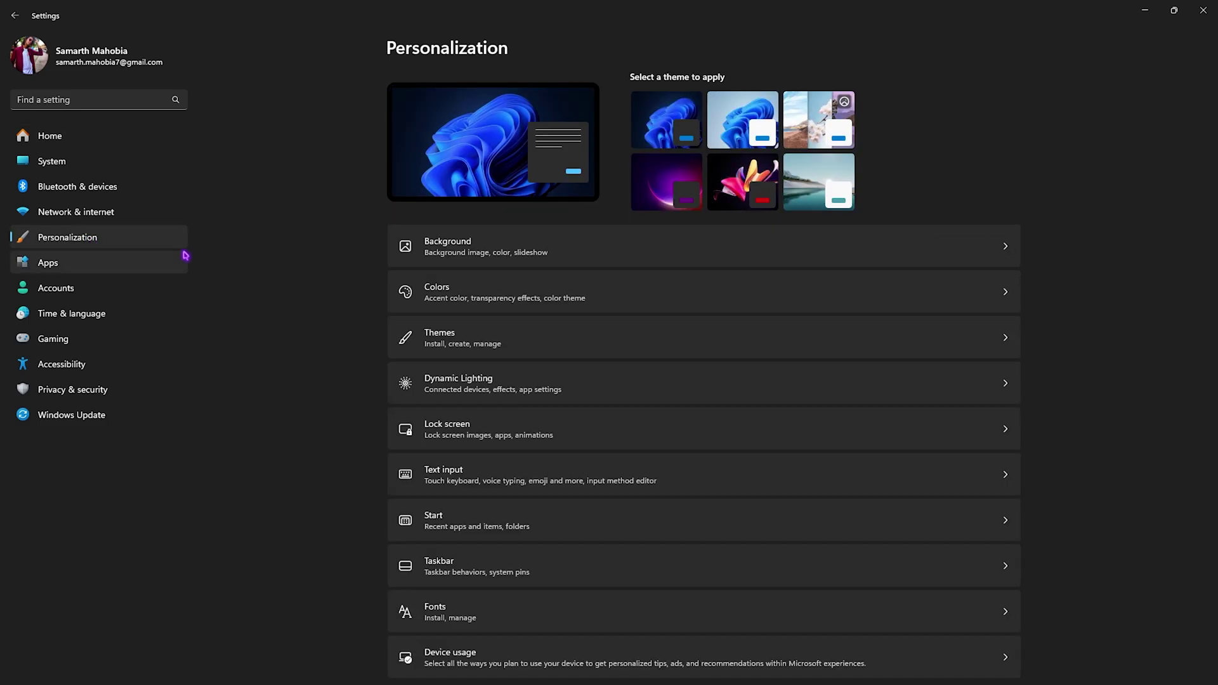
pyautogui.click(513, 290)
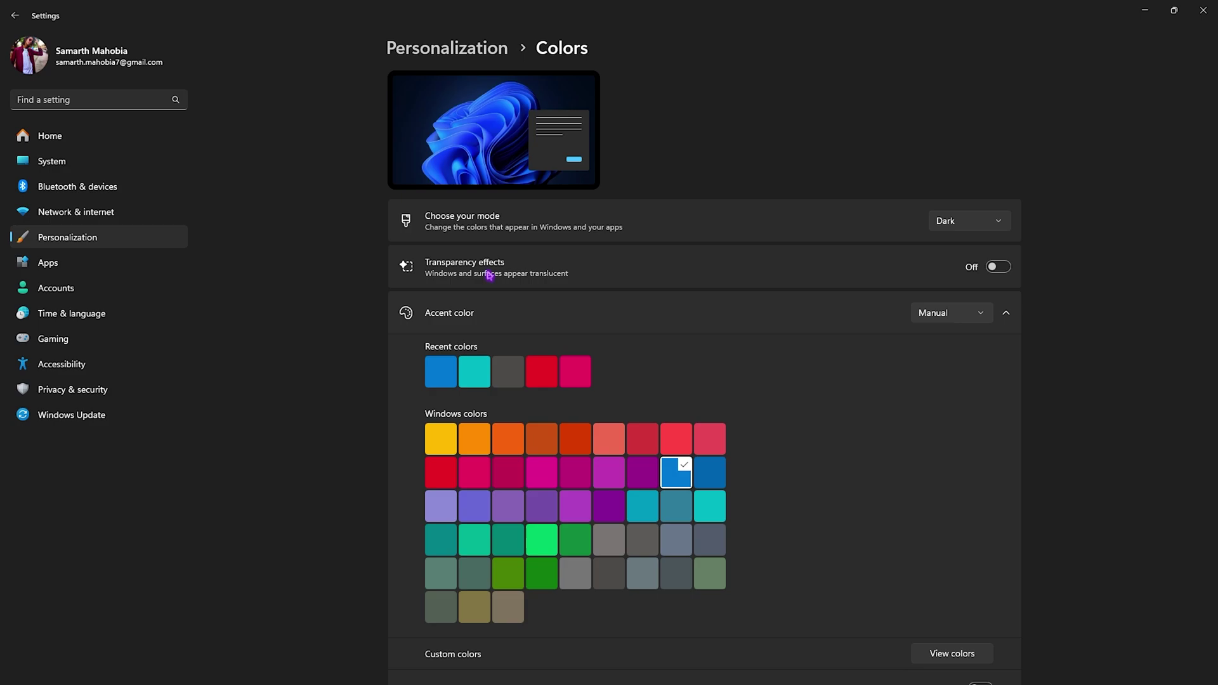
pyautogui.click(55, 343)
# Step: Confirm Game Bar controller shortcut Off, Game Mode On, and hardware-accelerated GPU scheduling On
pyautogui.click(446, 115)
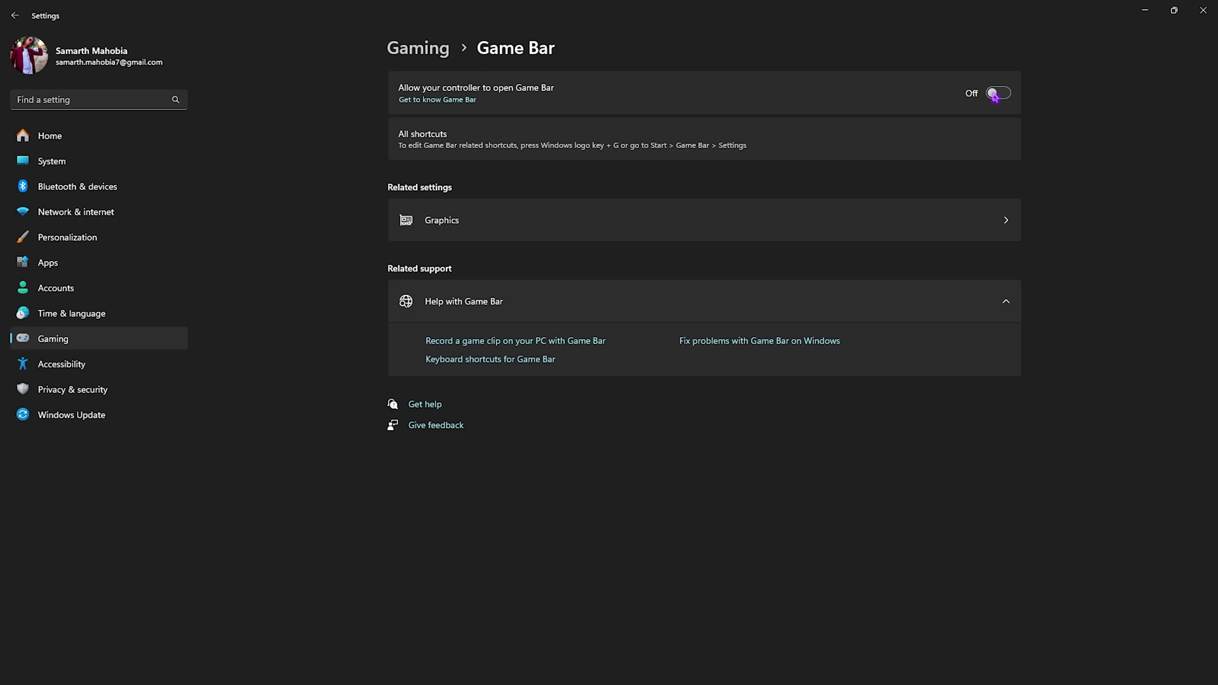
pyautogui.click(435, 50)
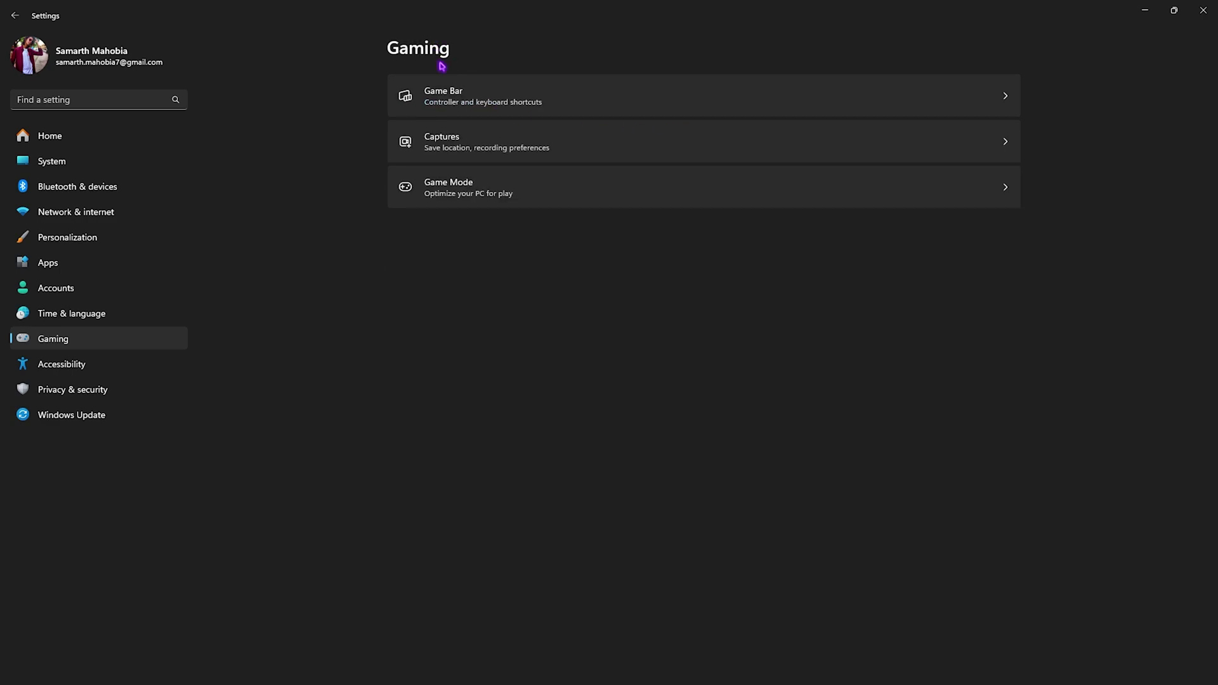
pyautogui.click(462, 189)
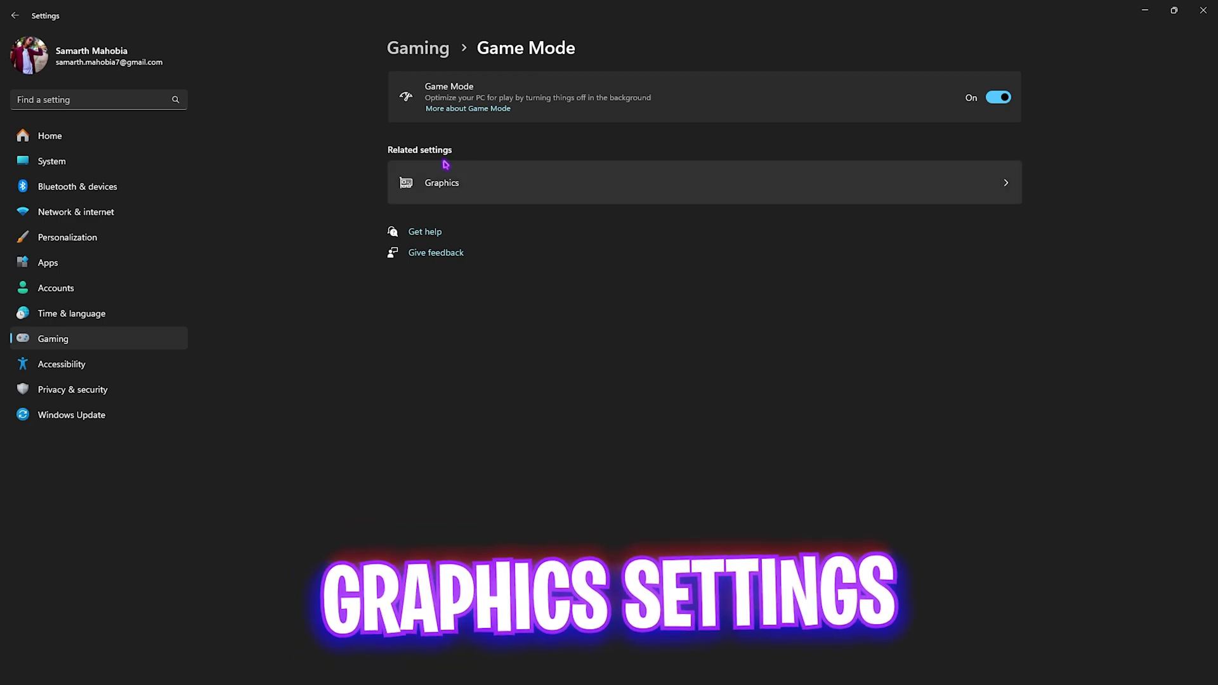
pyautogui.click(448, 182)
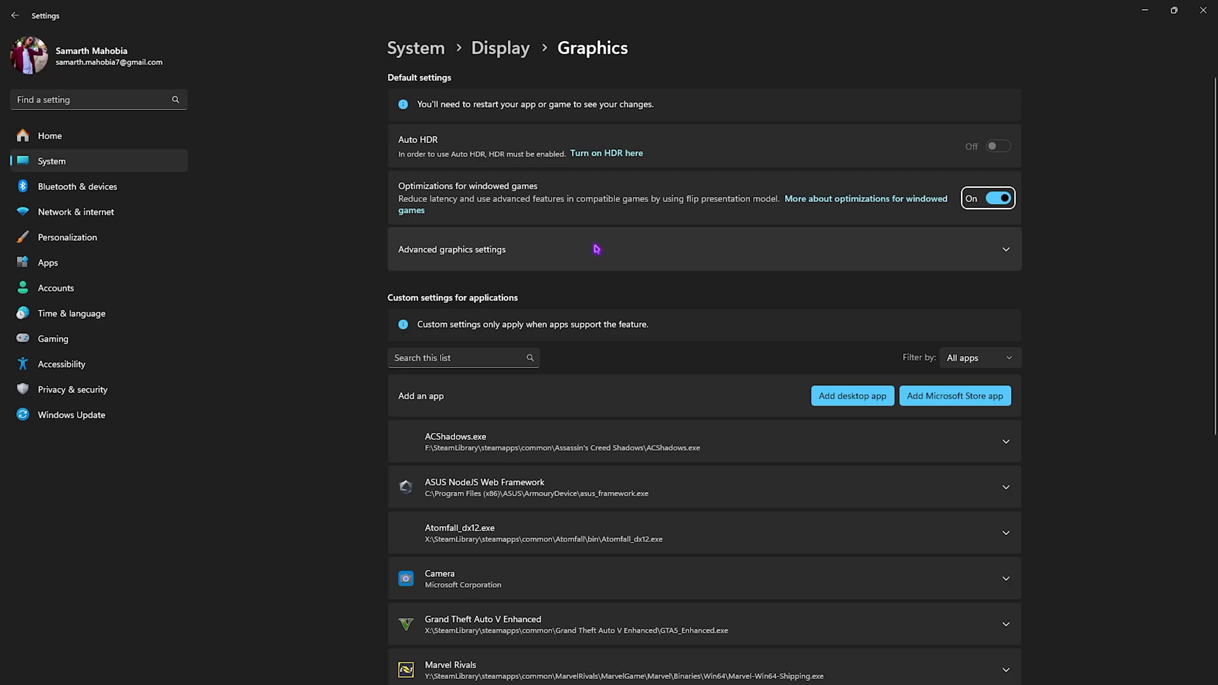
pyautogui.click(484, 249)
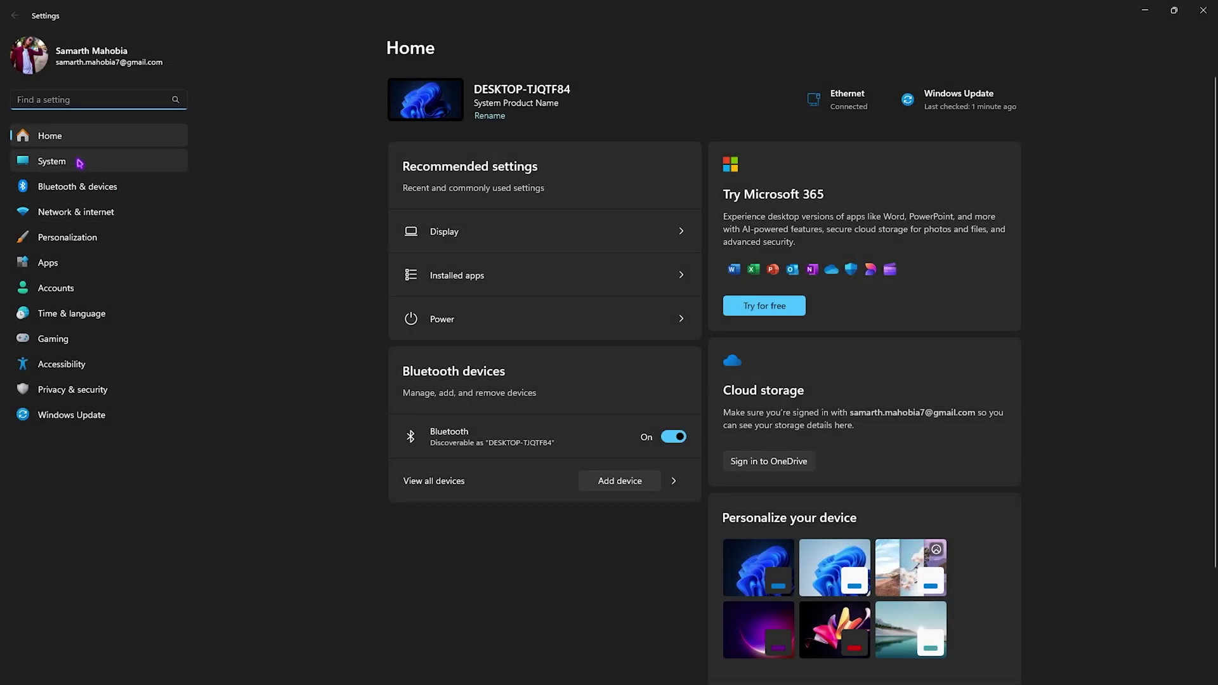
# Step: Find Display settings with 'disp' and keep the Advanced display refresh rate at 239.96 Hz
pyautogui.write('disp')
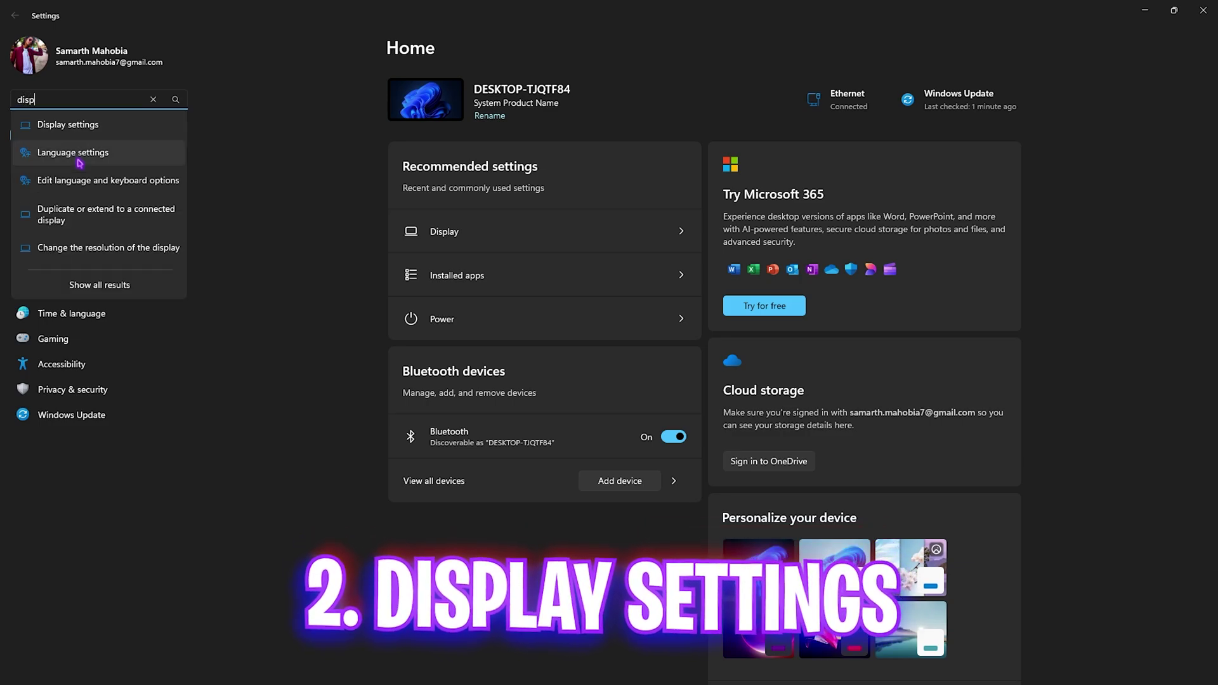
pyautogui.click(95, 124)
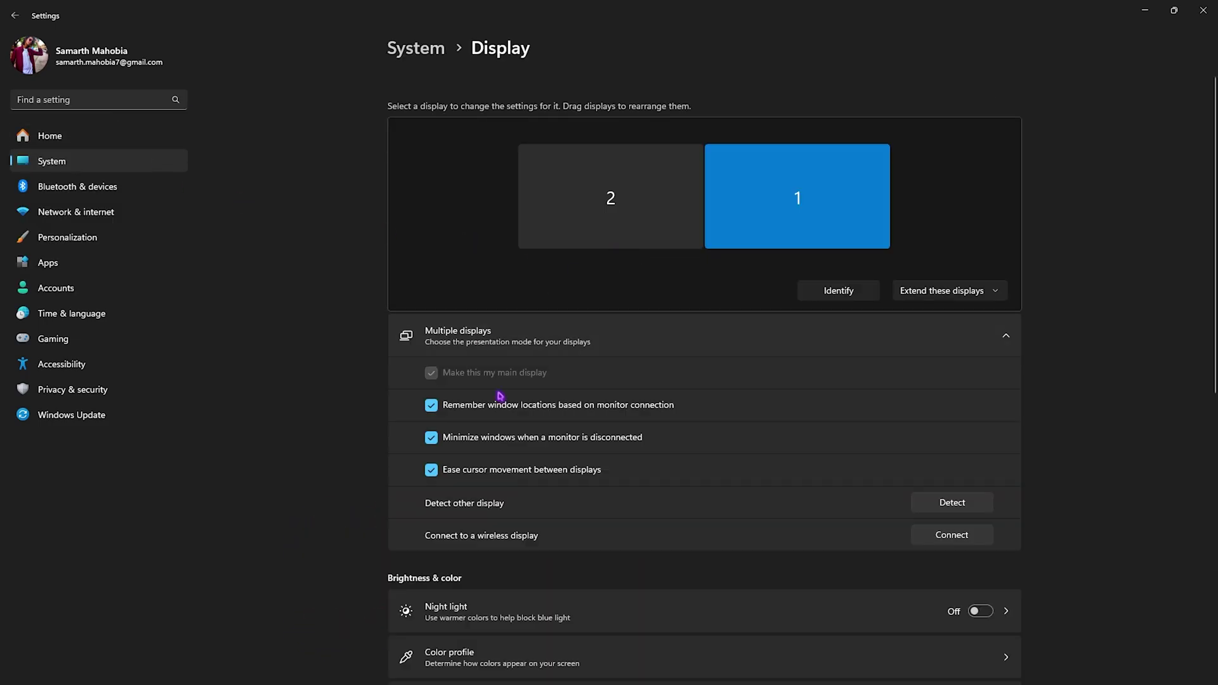
pyautogui.scroll(-7, 491, 383)
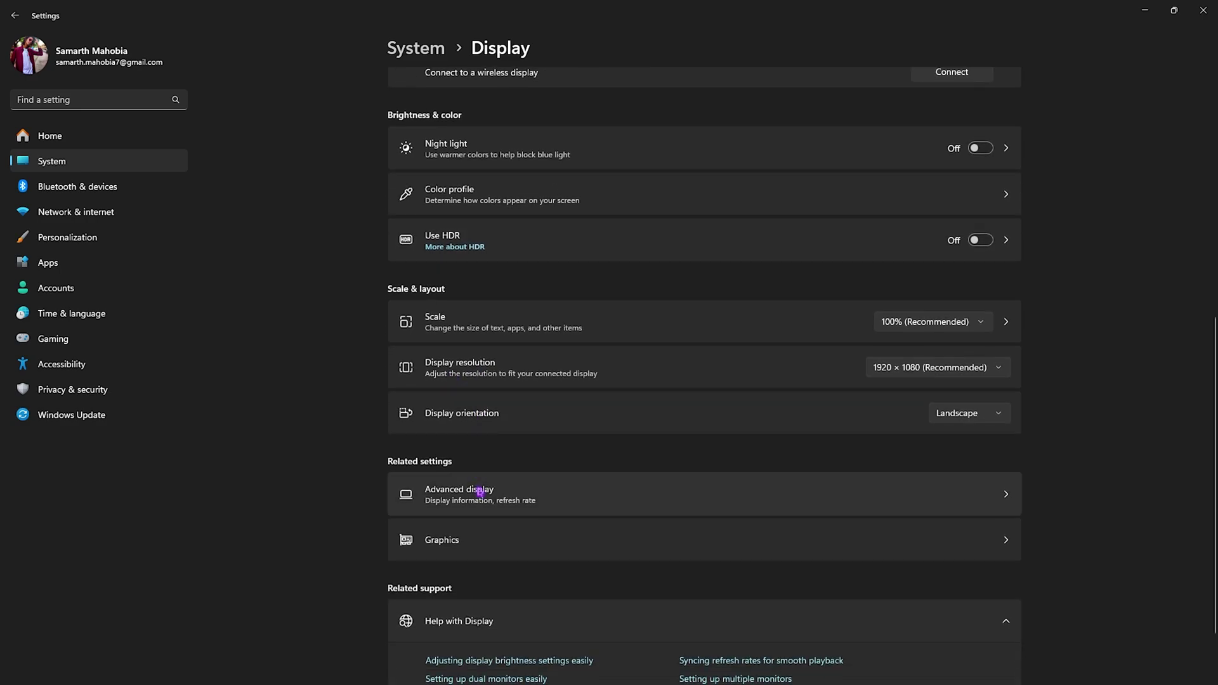
pyautogui.click(479, 491)
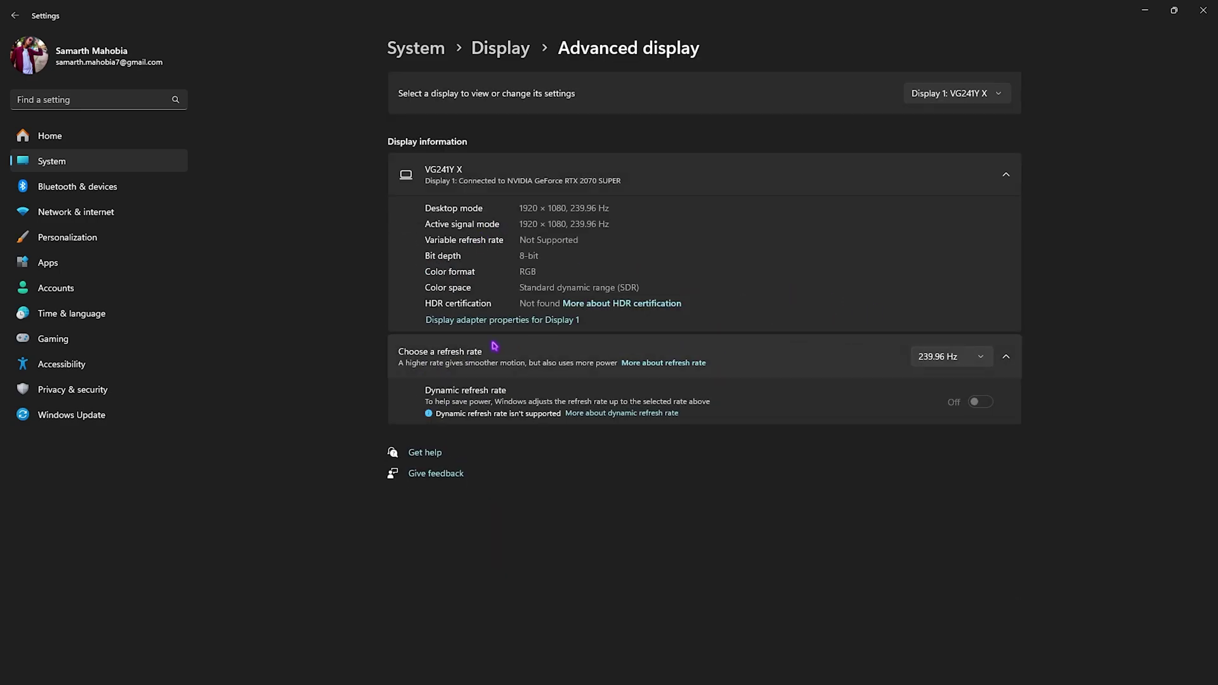
pyautogui.click(944, 357)
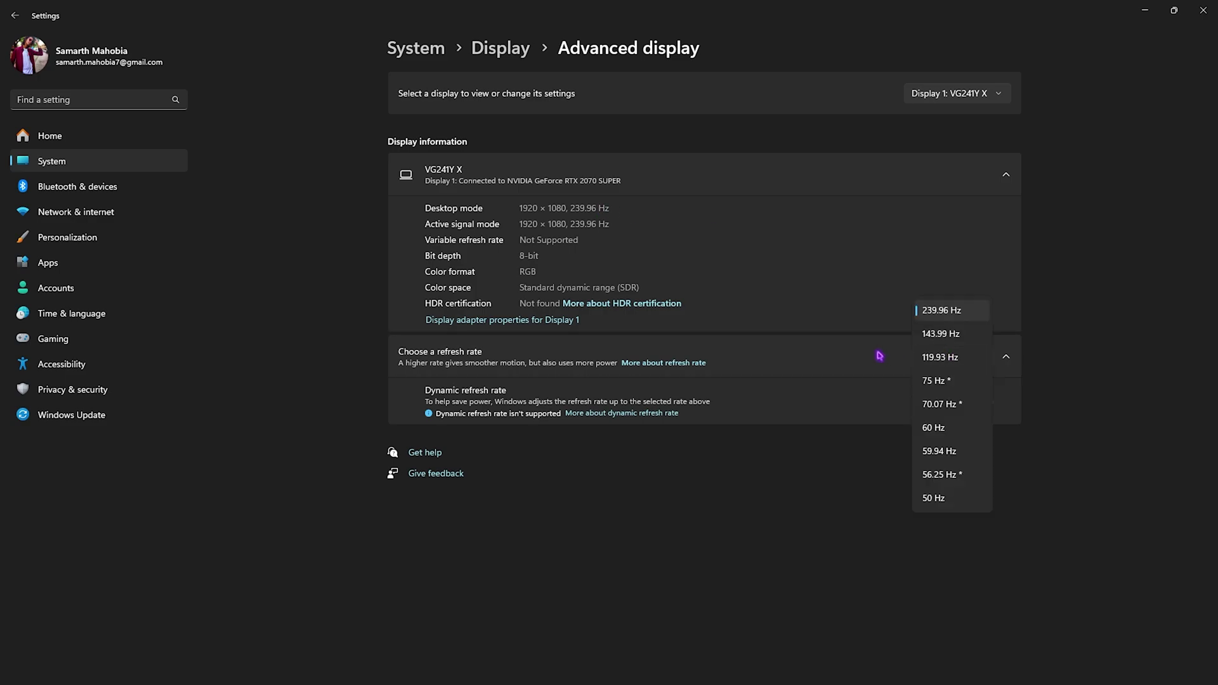
pyautogui.click(944, 310)
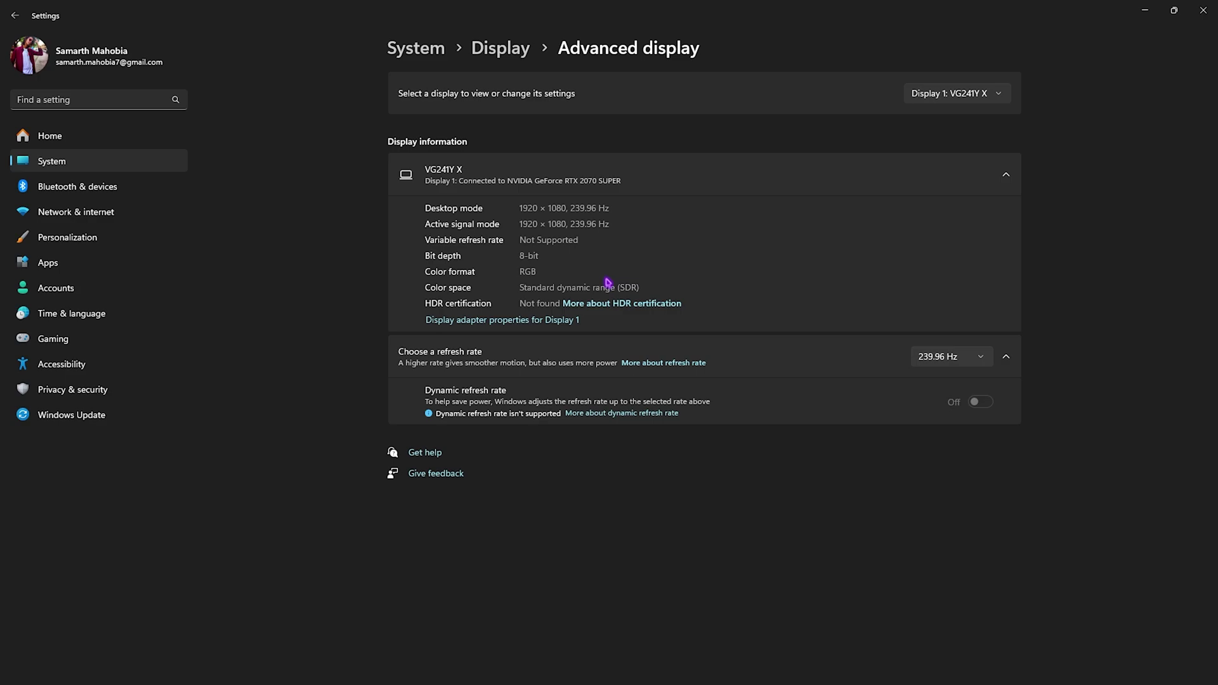
pyautogui.click(945, 356)
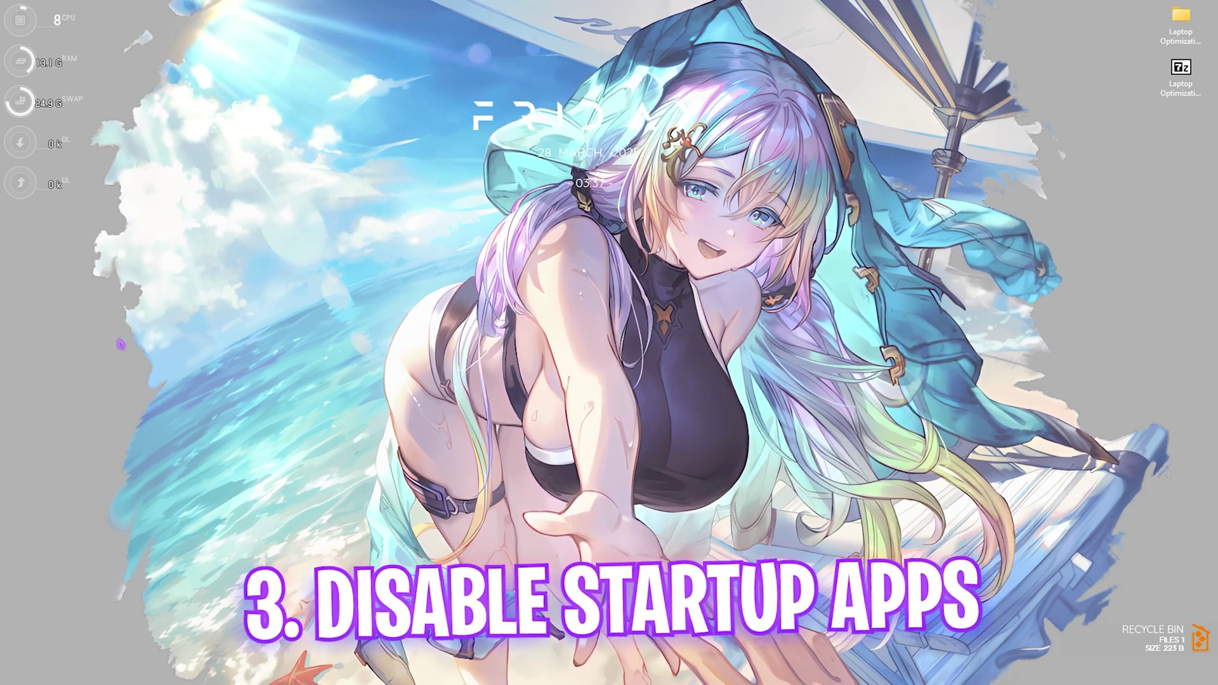
# Step: Open Task Manager maximized on the Startup apps page
pyautogui.hotkey('ctrl', 'shift', 'Escape')
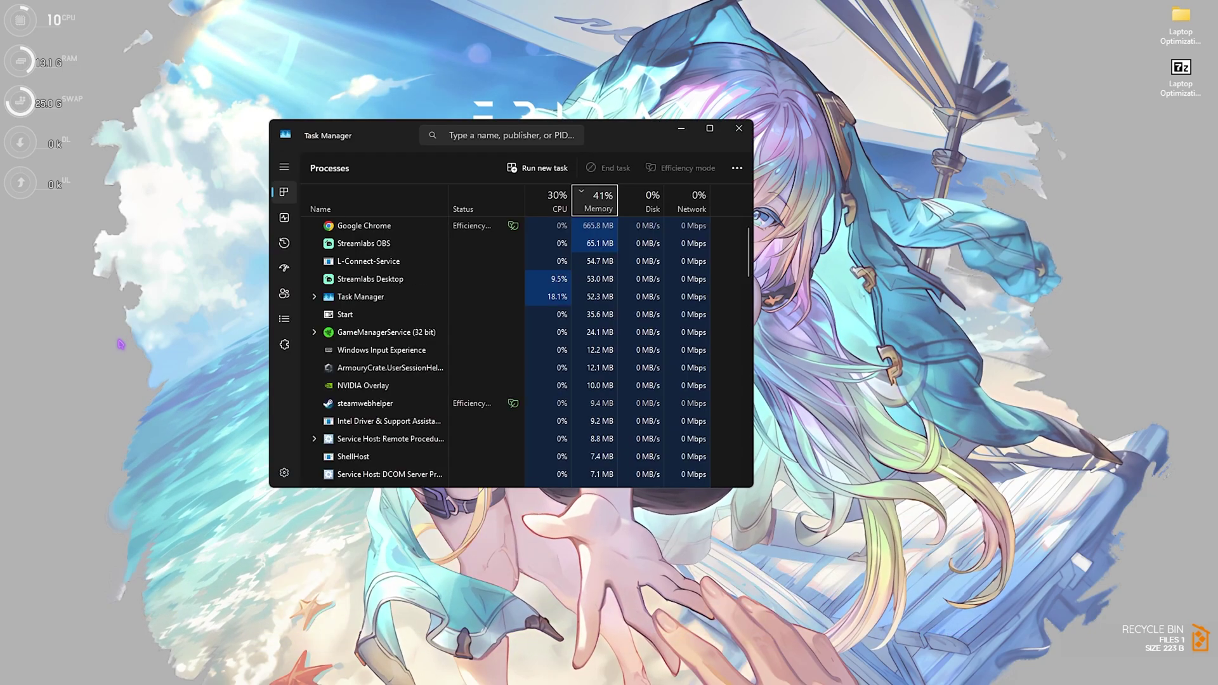
pyautogui.click(710, 129)
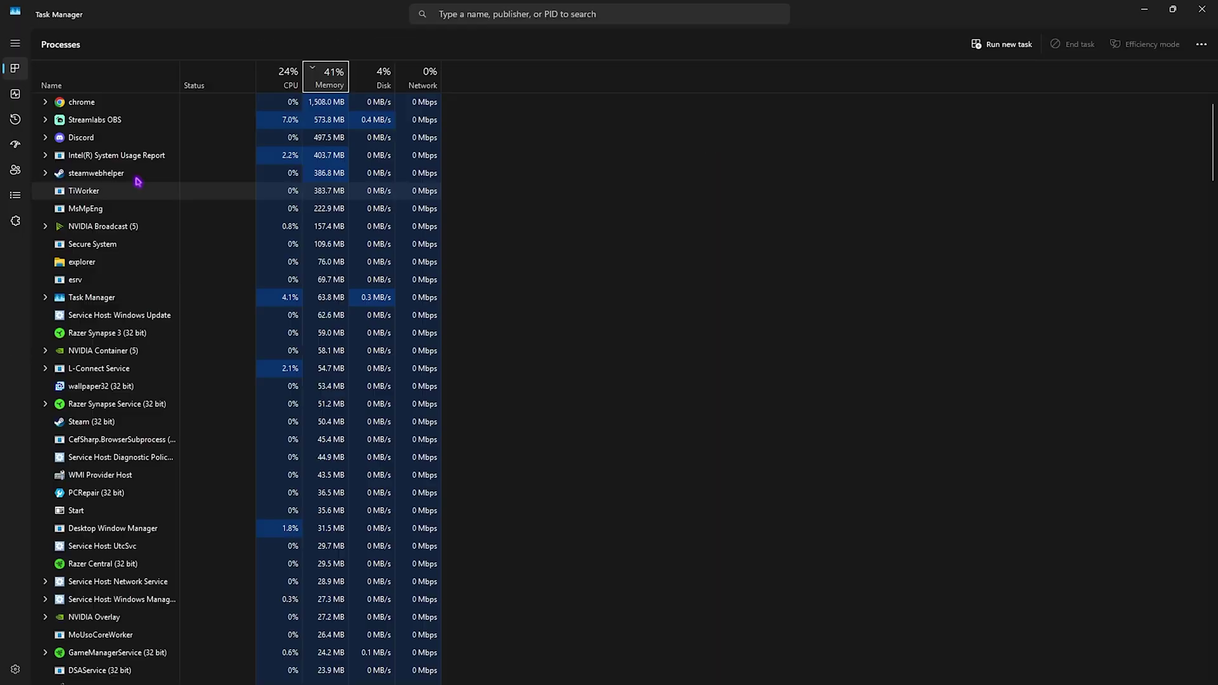
pyautogui.click(14, 145)
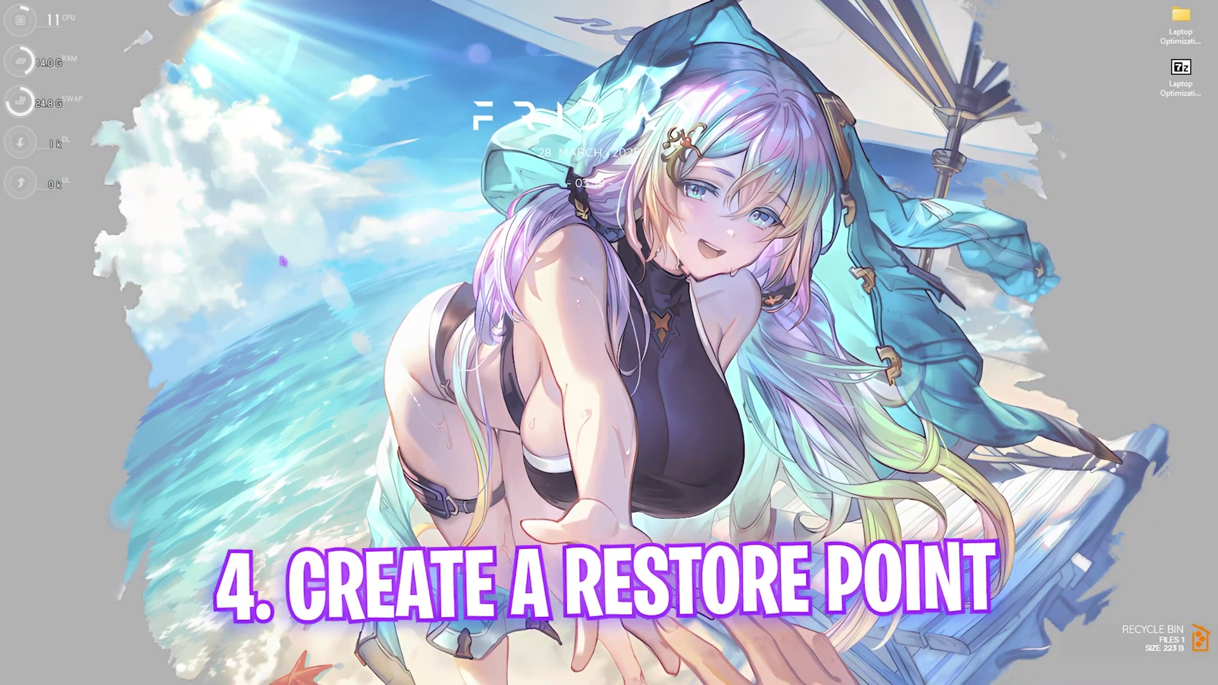
# Step: Open Create a restore point via the 'crear' search and select the Local Disk (C:) drive
pyautogui.press('super')
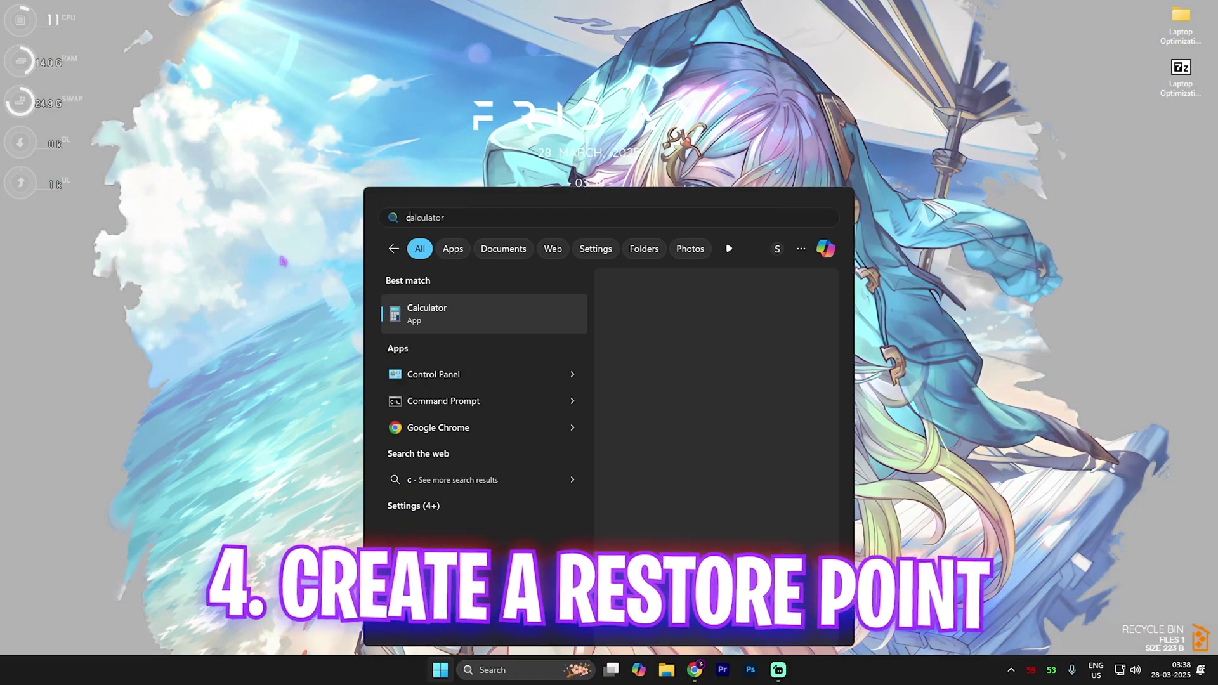
pyautogui.write('crear')
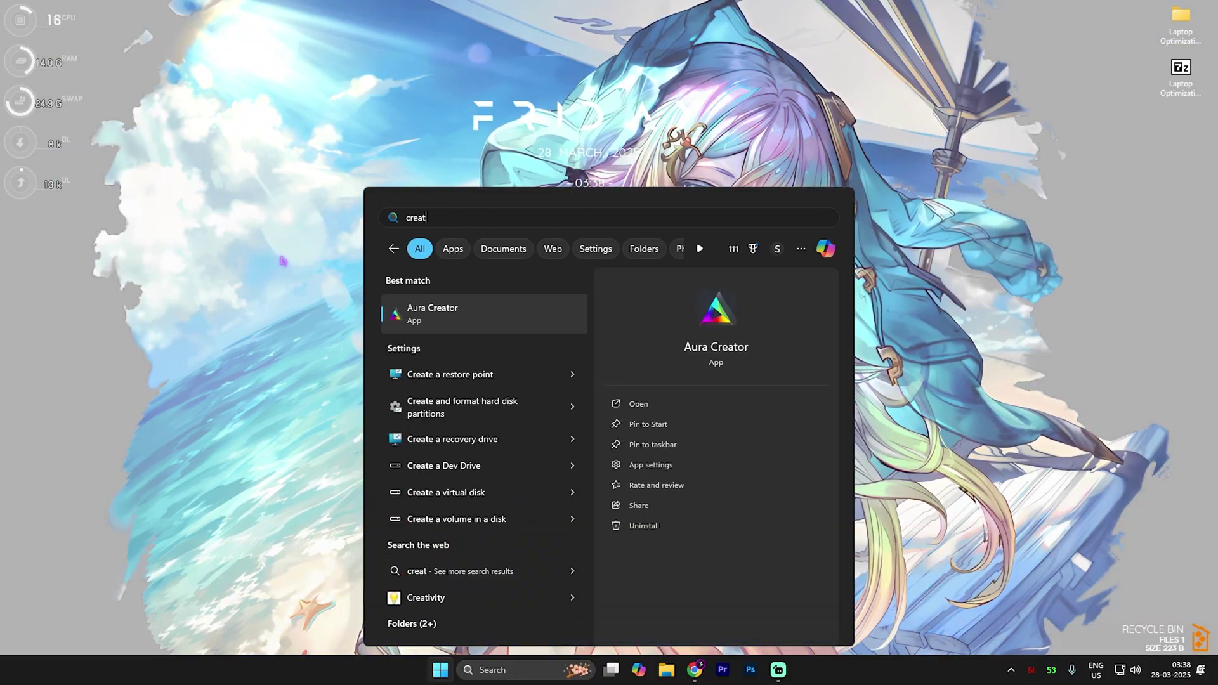
pyautogui.press('Down')
pyautogui.press('Return')
pyautogui.scroll(-1, 279, 431)
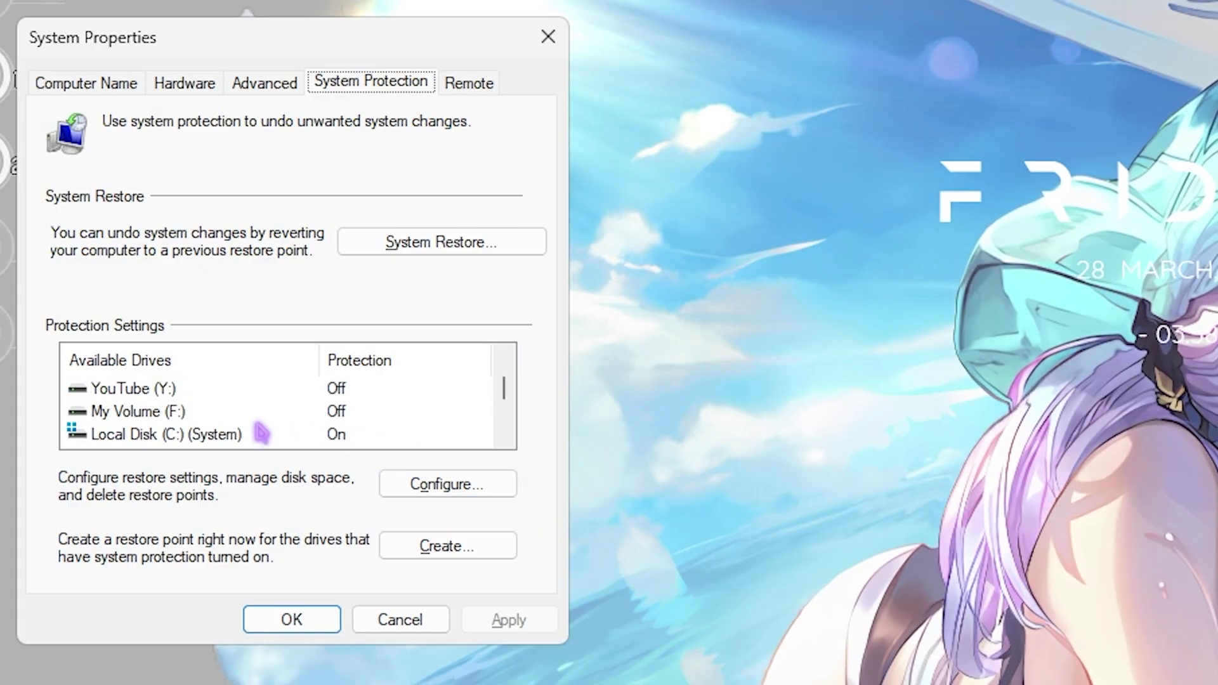
pyautogui.click(198, 434)
# Step: Create a restore point described as 'Laptop' and close System Properties
pyautogui.click(424, 542)
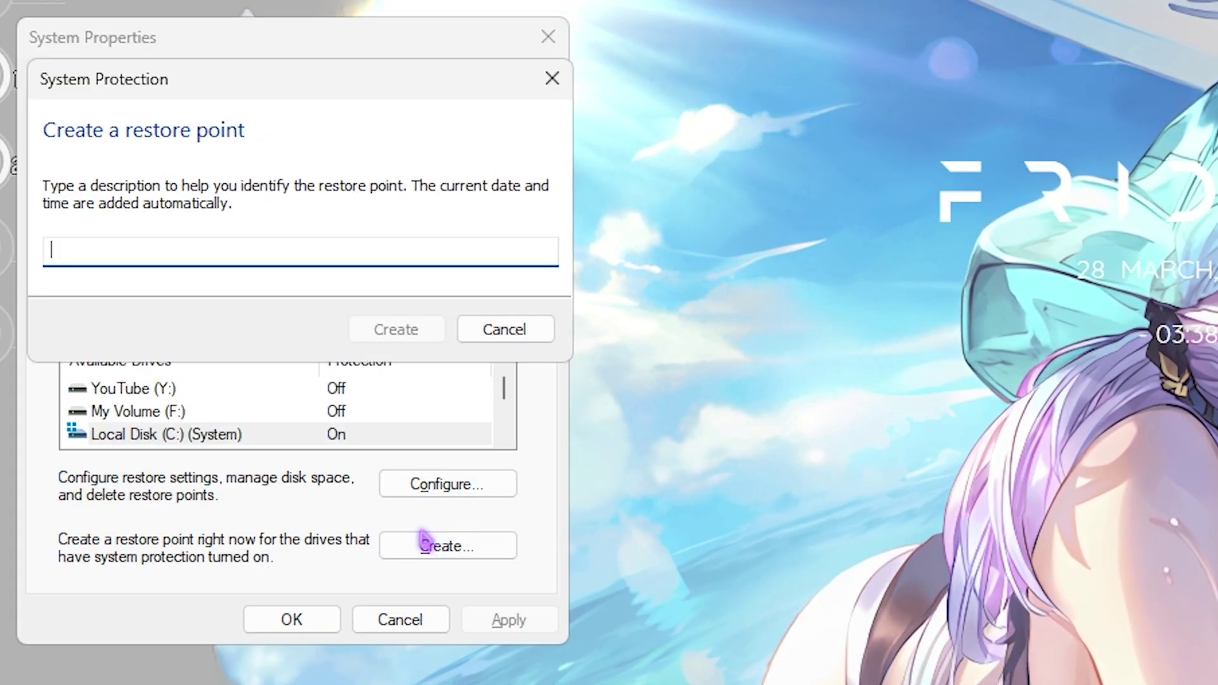
pyautogui.write('La')
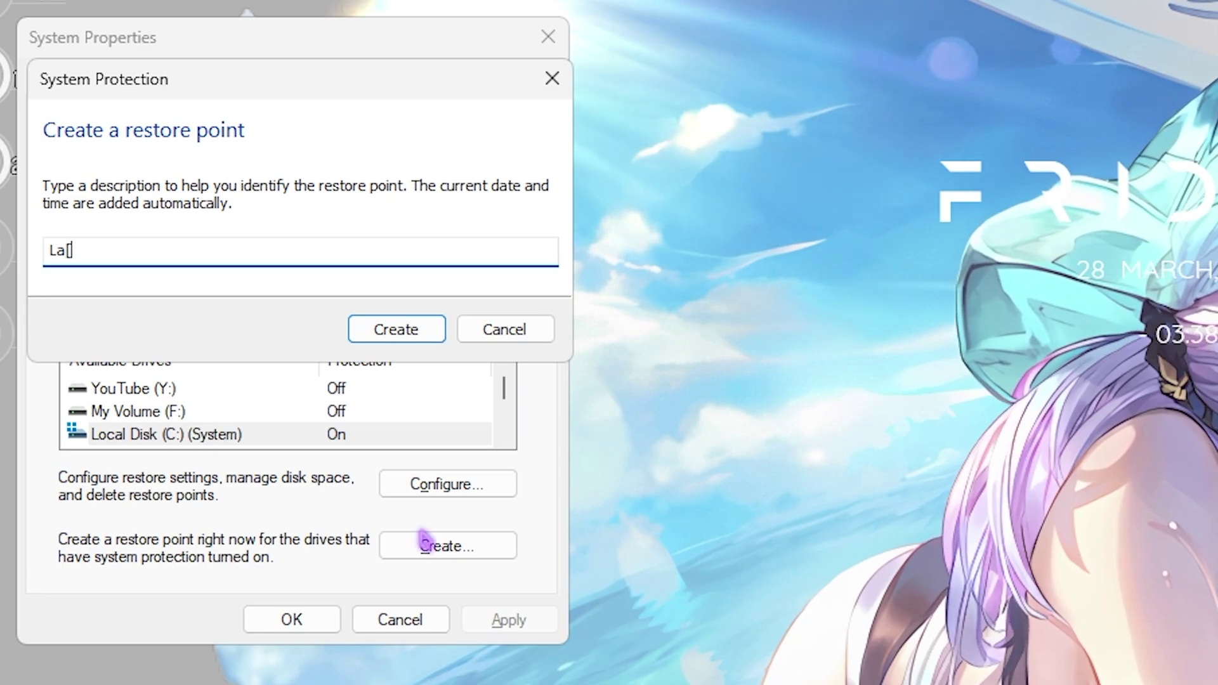
pyautogui.write('ption')
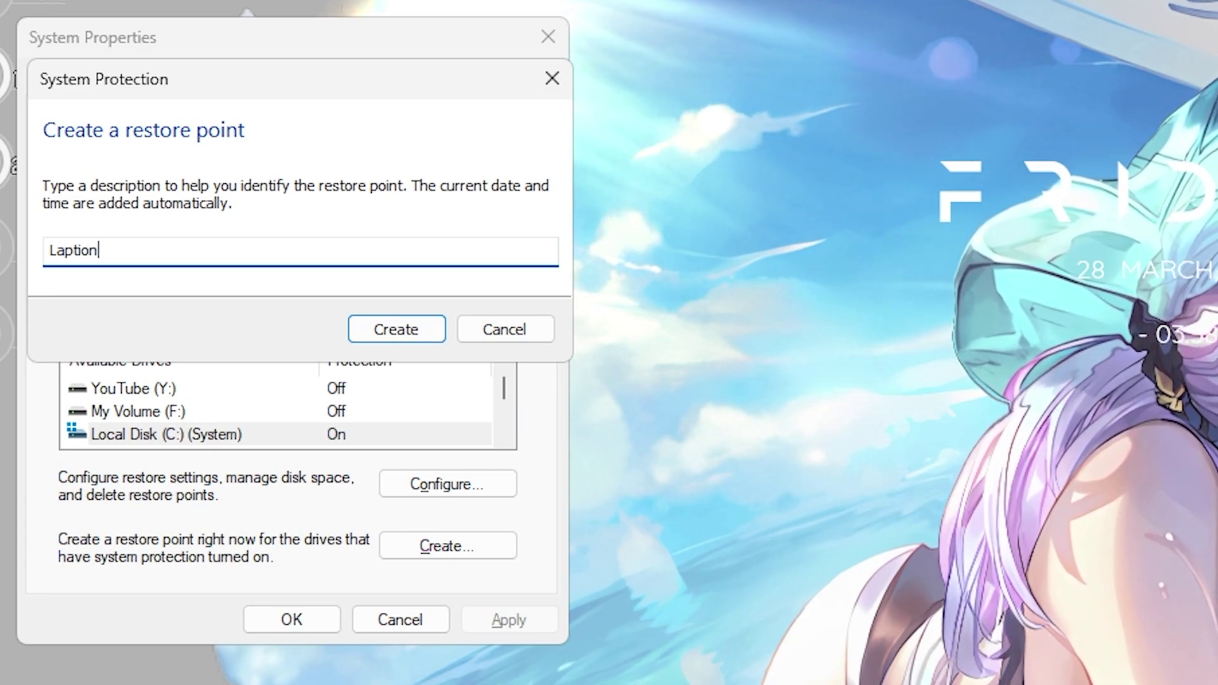
pyautogui.press('BackSpace')
pyautogui.press('BackSpace')
pyautogui.press('BackSpace')
pyautogui.write('op')
pyautogui.press('Return')
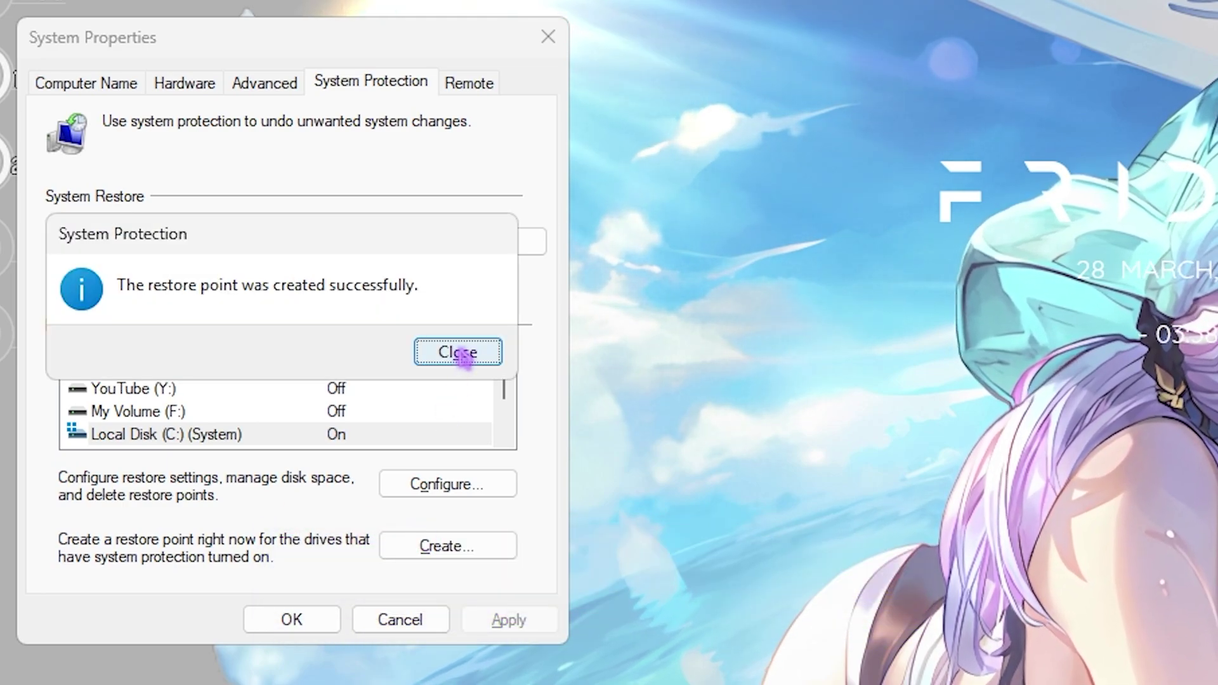
pyautogui.click(462, 350)
pyautogui.click(546, 41)
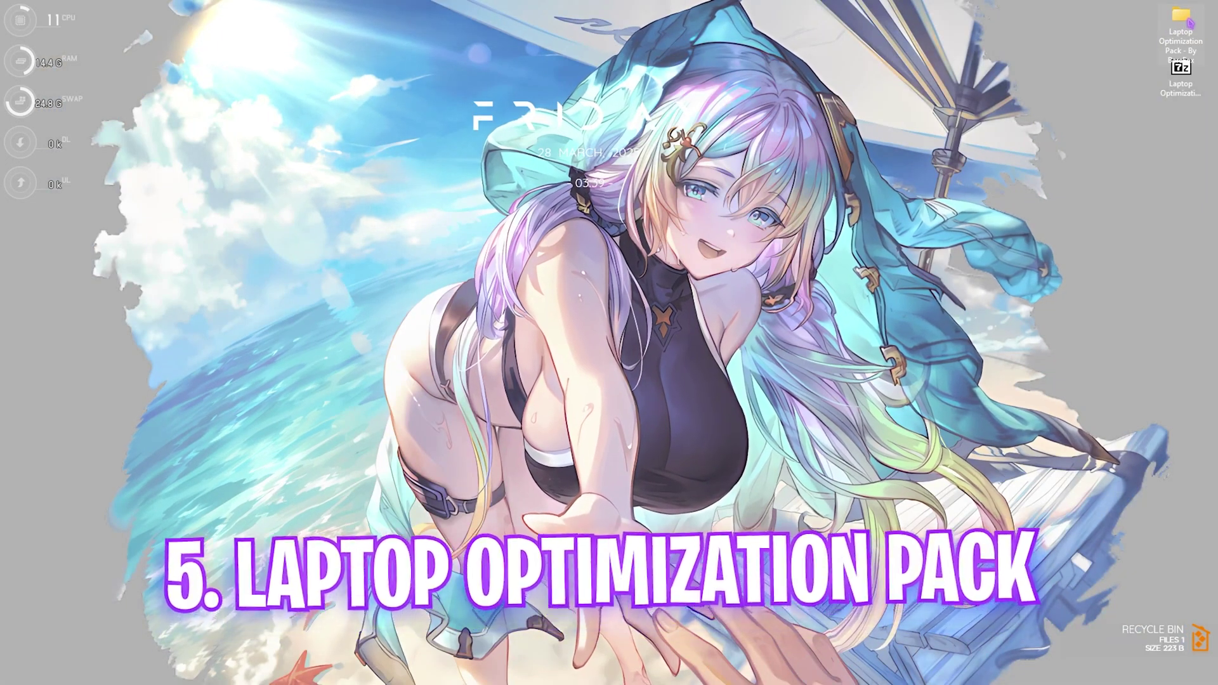
# Step: Open the Laptop Optimization Pack maximized and browse the 1- CPU Priority AMD and INTEL folders
pyautogui.doubleClick(1179, 23)
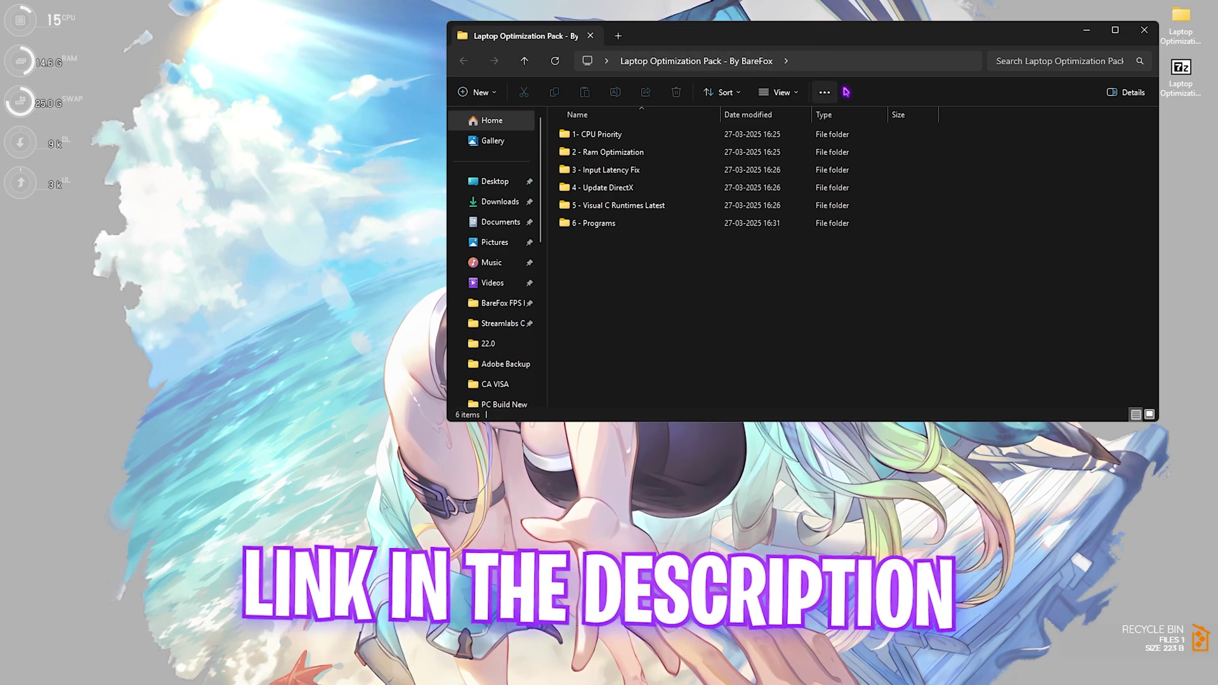
pyautogui.click(1114, 30)
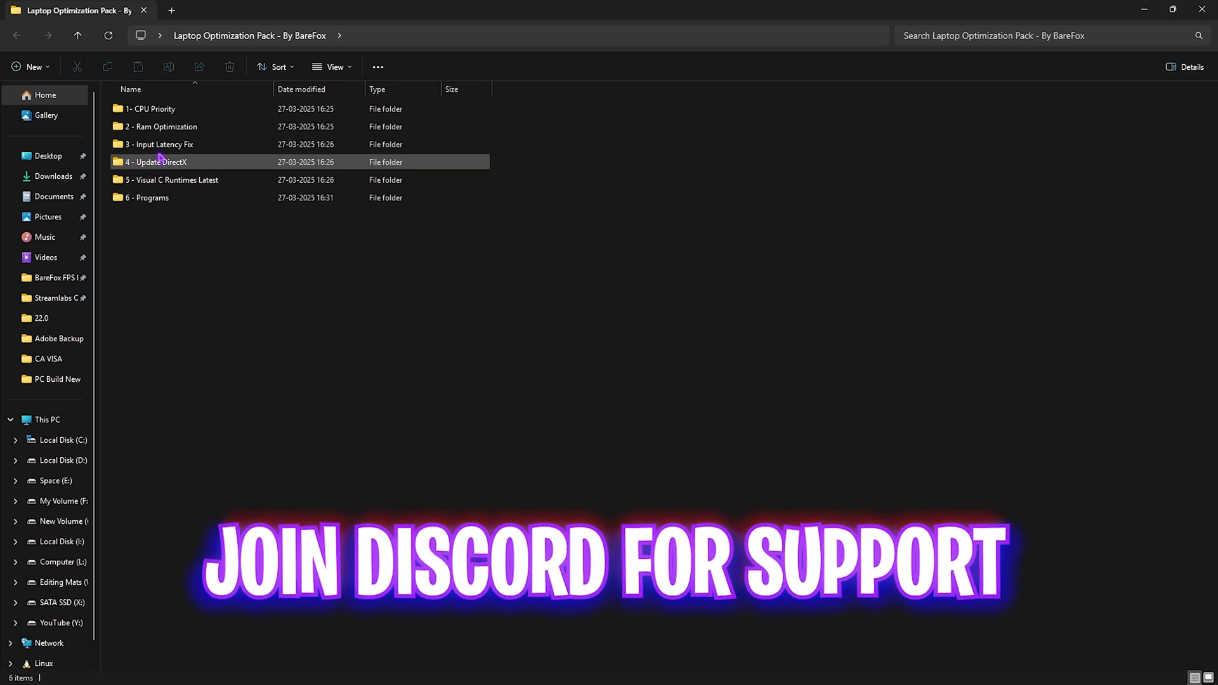
pyautogui.doubleClick(159, 110)
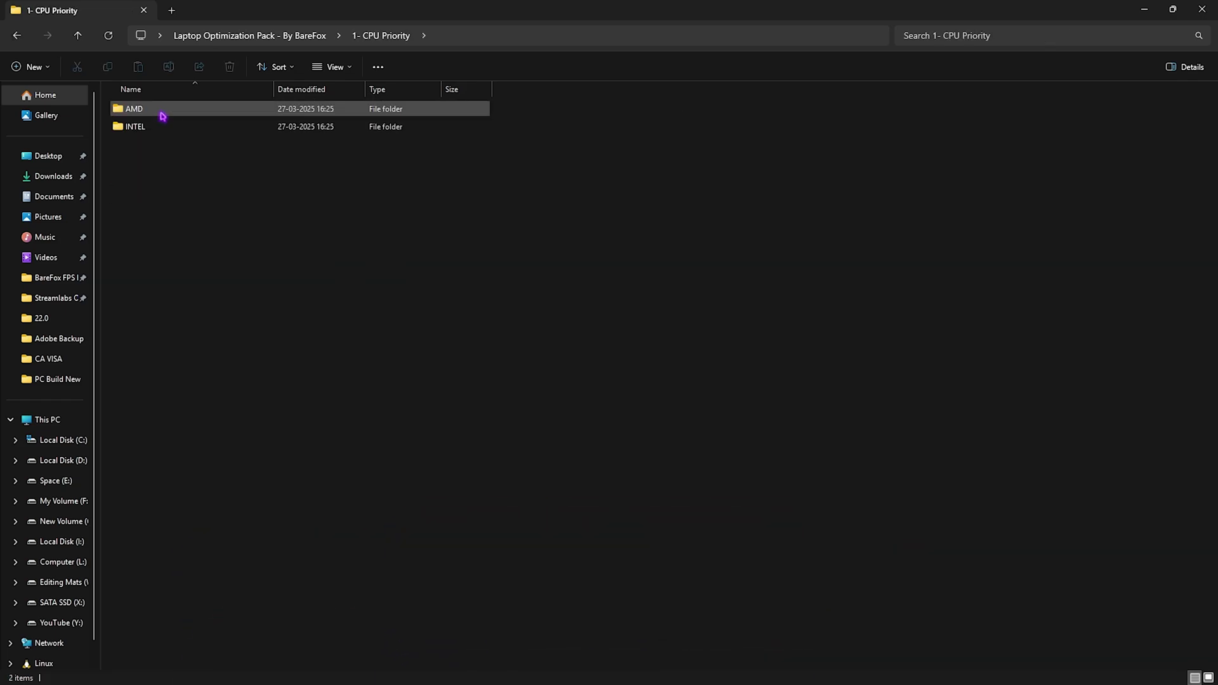
pyautogui.doubleClick(163, 114)
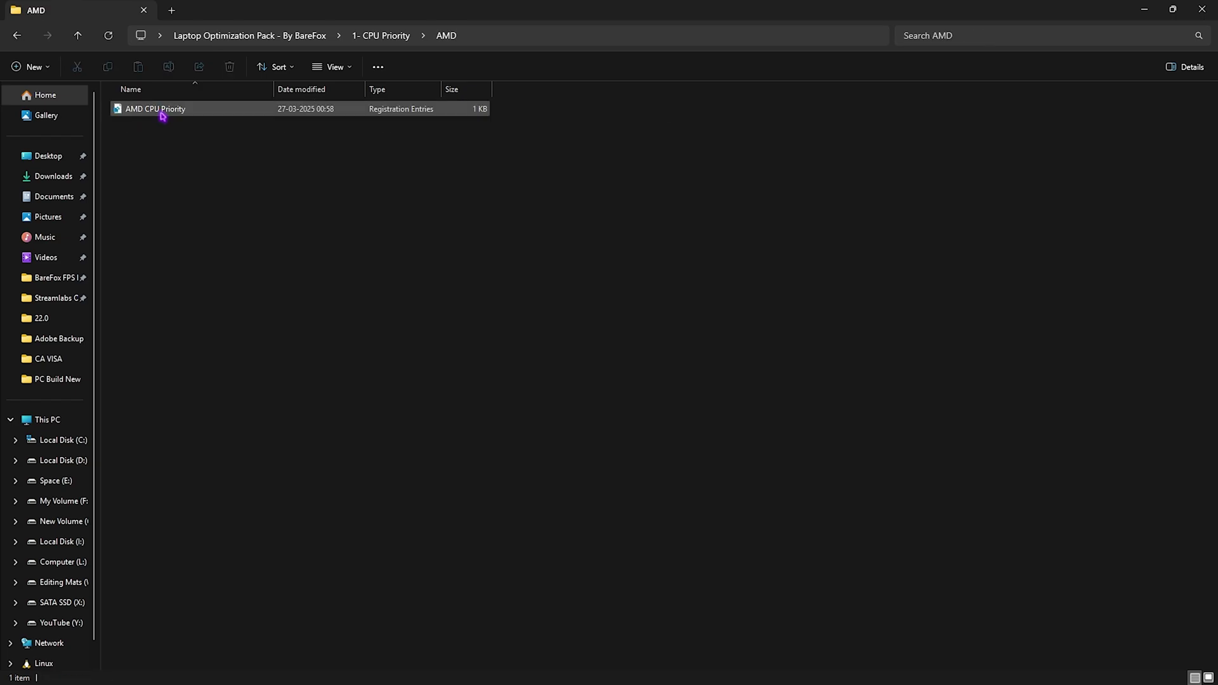
pyautogui.click(388, 36)
pyautogui.doubleClick(147, 126)
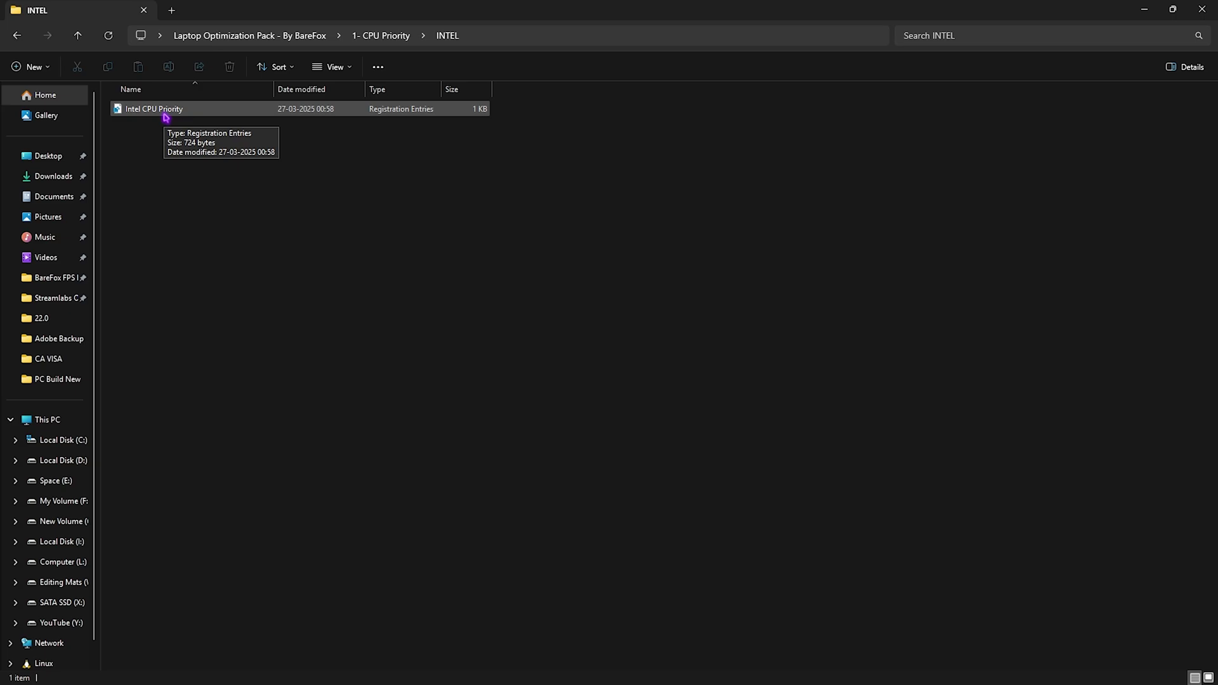
pyautogui.click(311, 43)
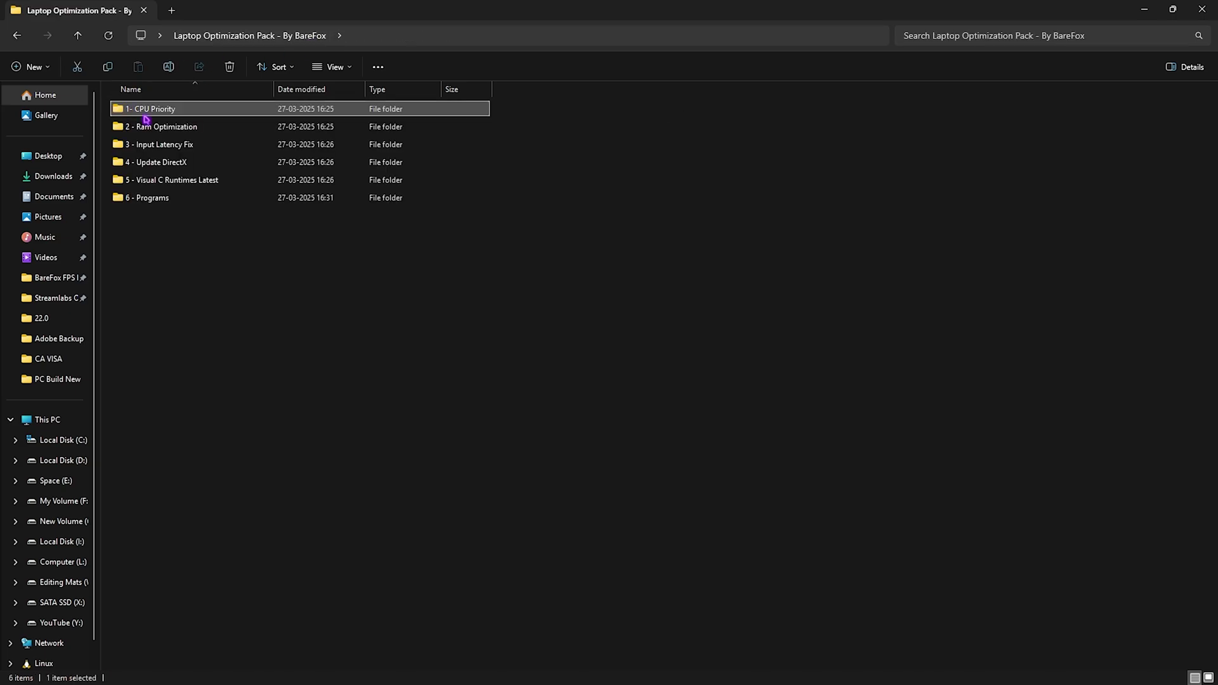
# Step: Look over the 2 - Ram Optimization files, 32GB Ram and Reset to Default, then go back
pyautogui.doubleClick(156, 125)
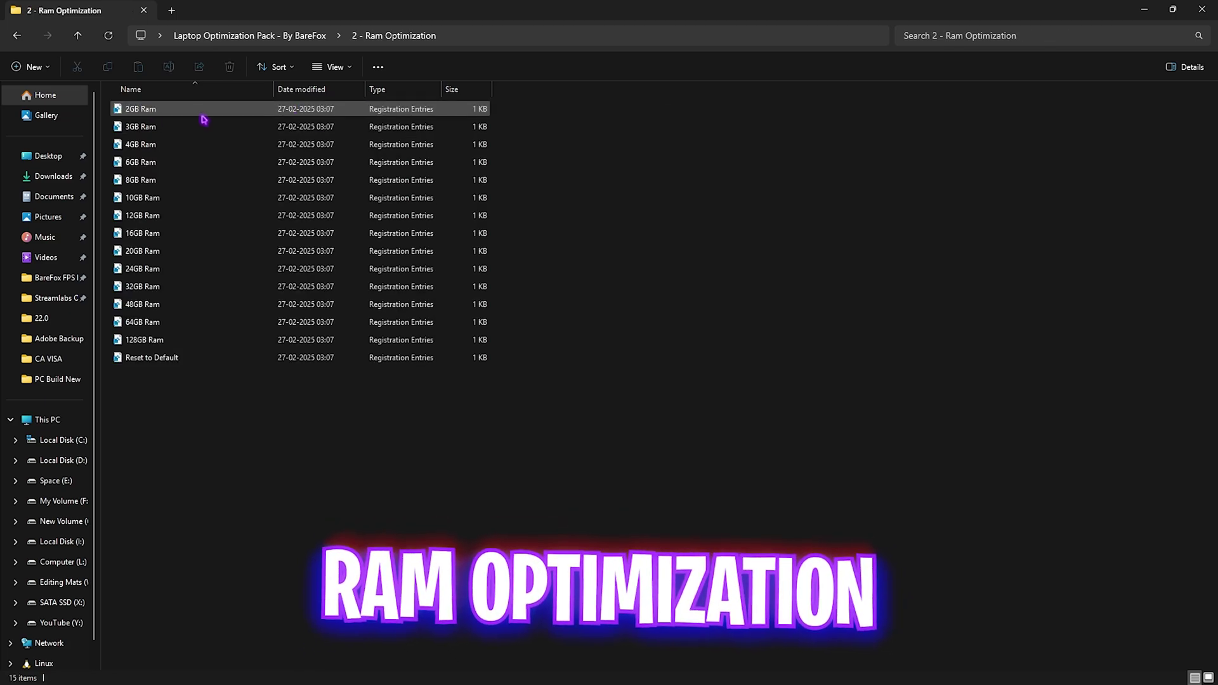
pyautogui.click(196, 286)
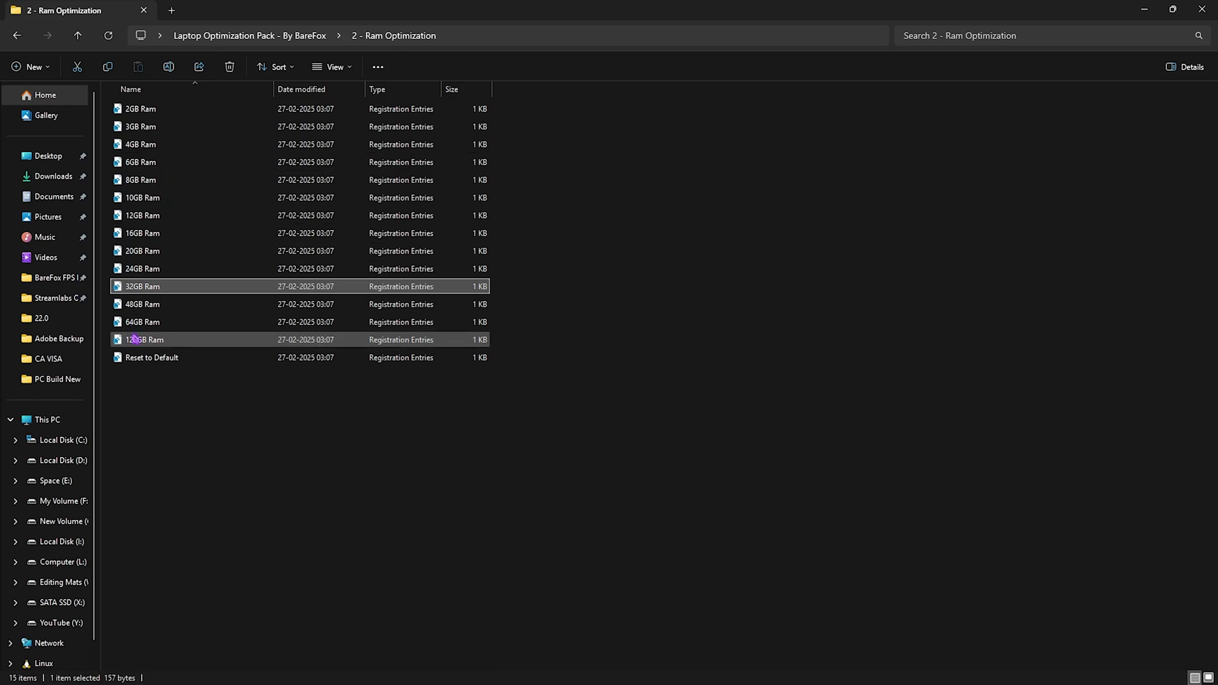
pyautogui.click(195, 357)
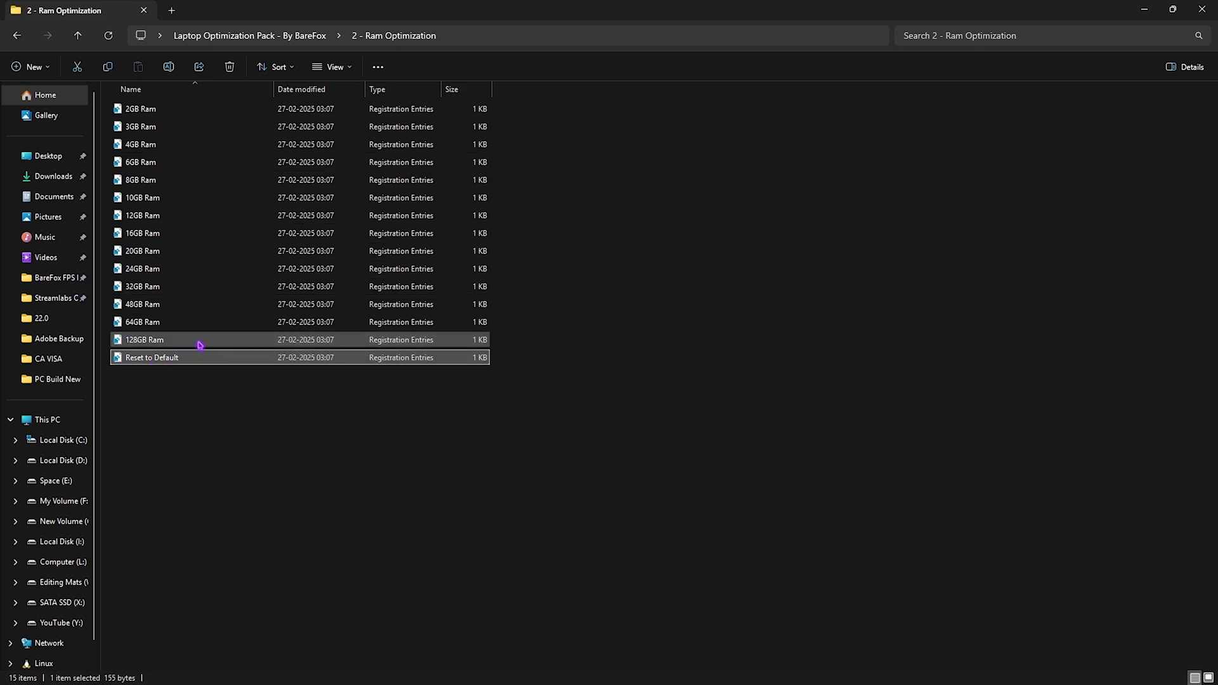
pyautogui.click(279, 35)
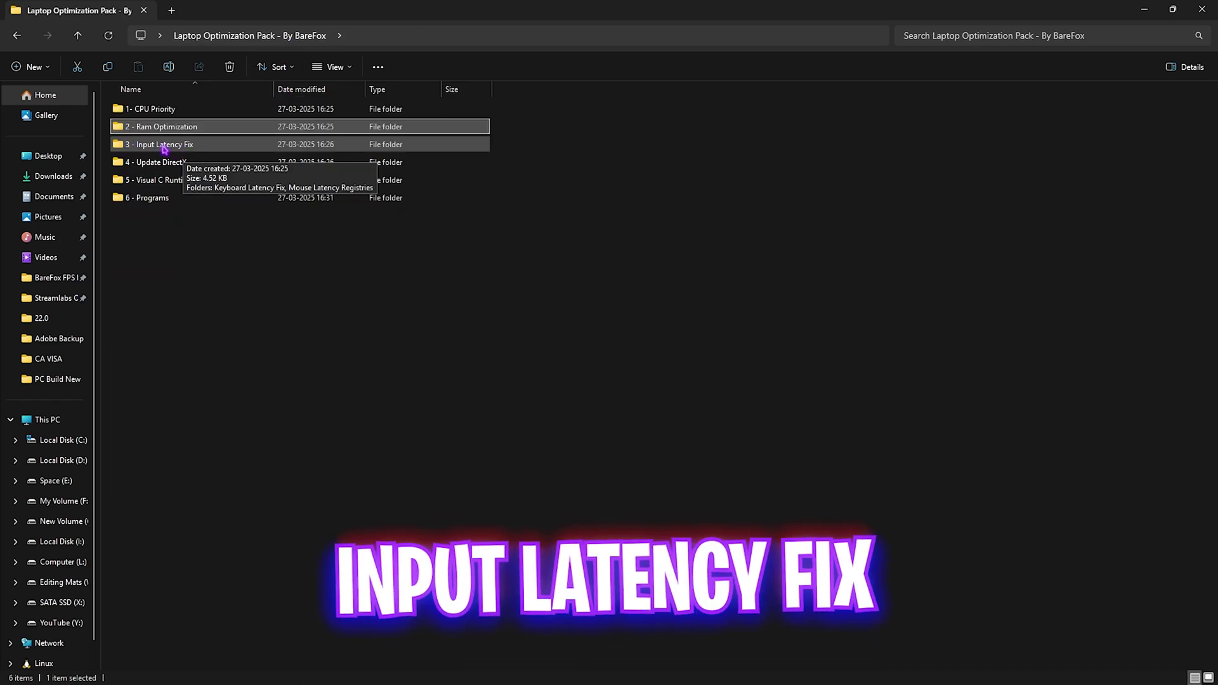
# Step: Check the Keyboard Latency Fix files, then select Fix Mouse Curve in Mouse Latency Registries
pyautogui.doubleClick(163, 147)
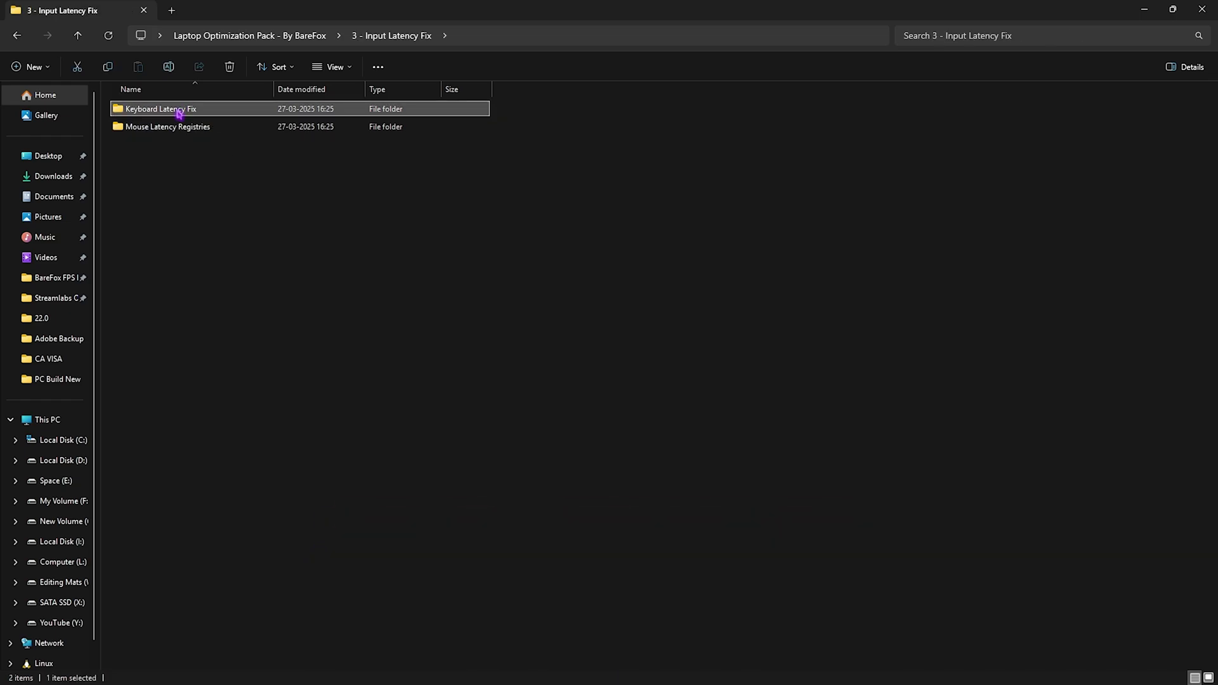
pyautogui.doubleClick(179, 112)
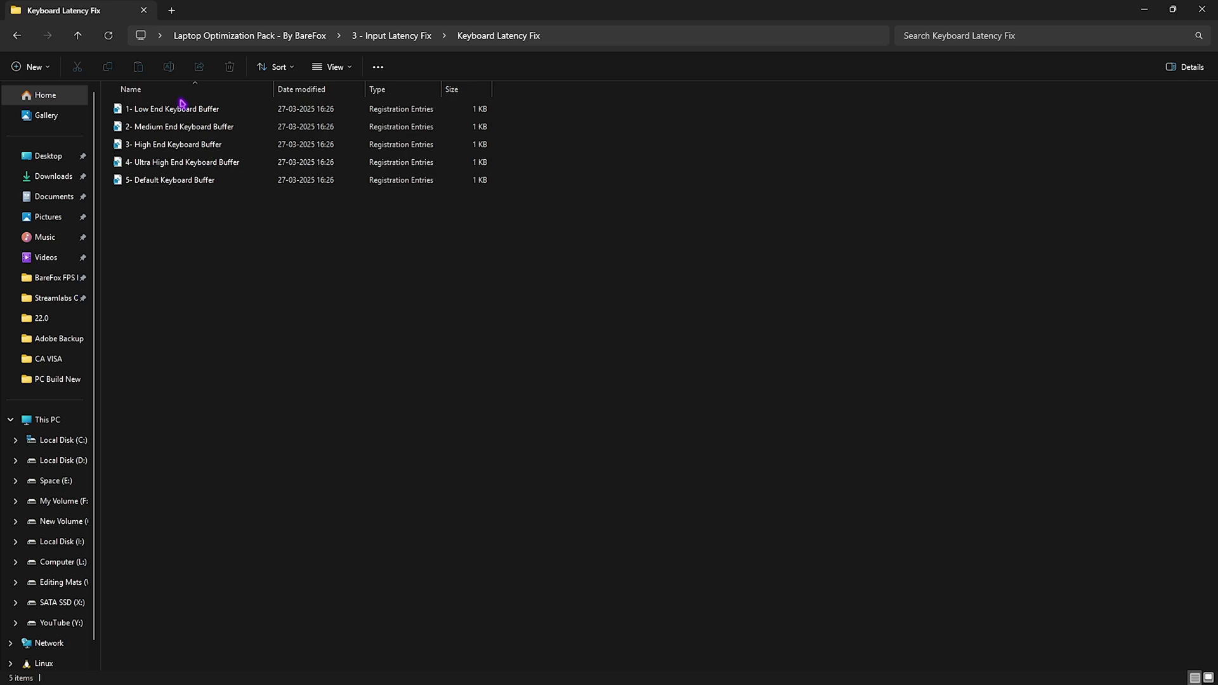
pyautogui.click(387, 36)
pyautogui.doubleClick(229, 127)
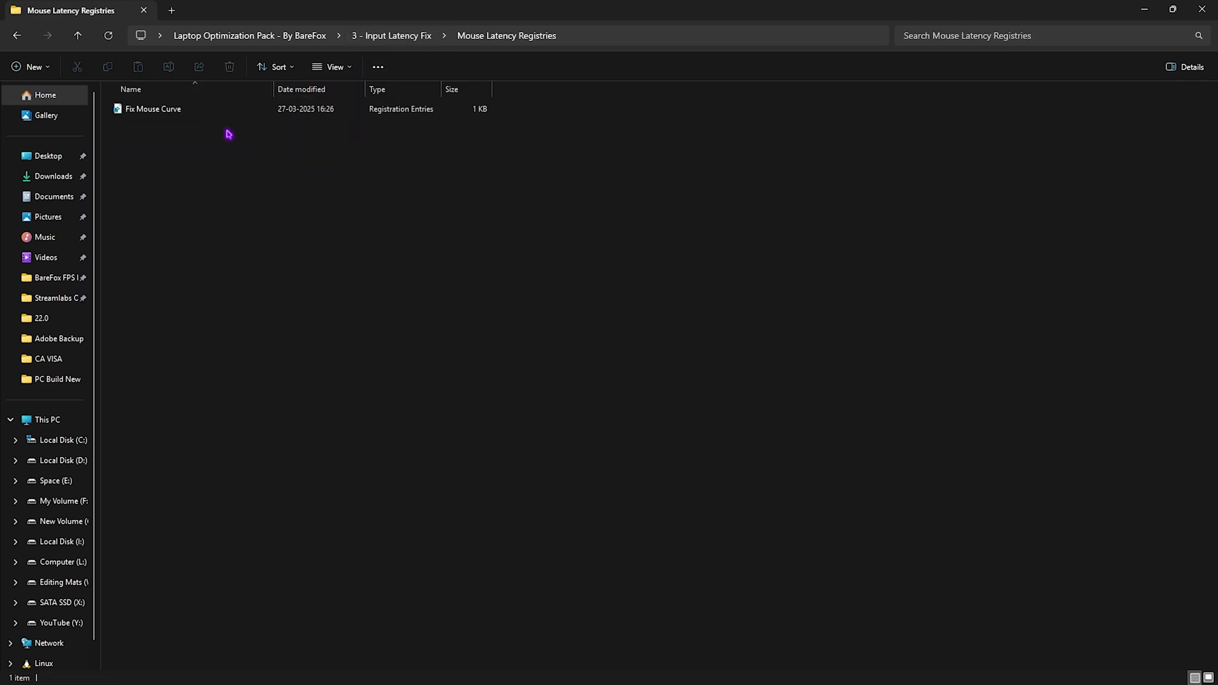
pyautogui.click(149, 111)
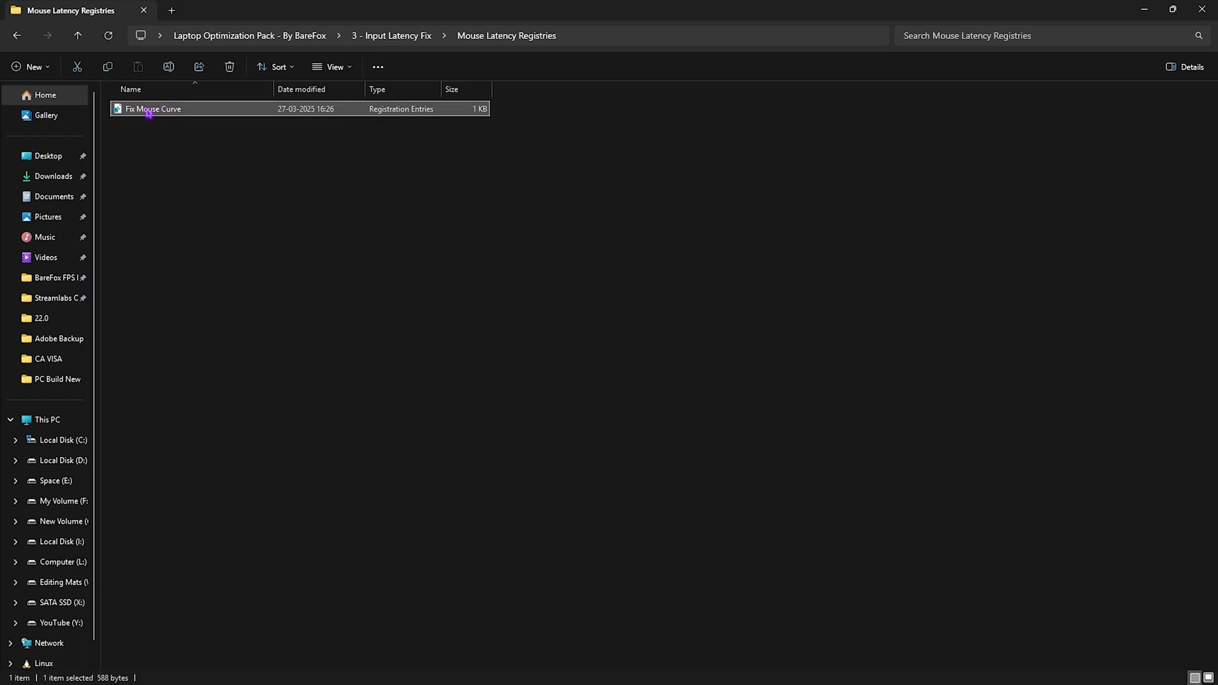
# Step: Read Fix Mouse Curve.reg in Notepad, then close Notepad
pyautogui.rightClick(200, 112)
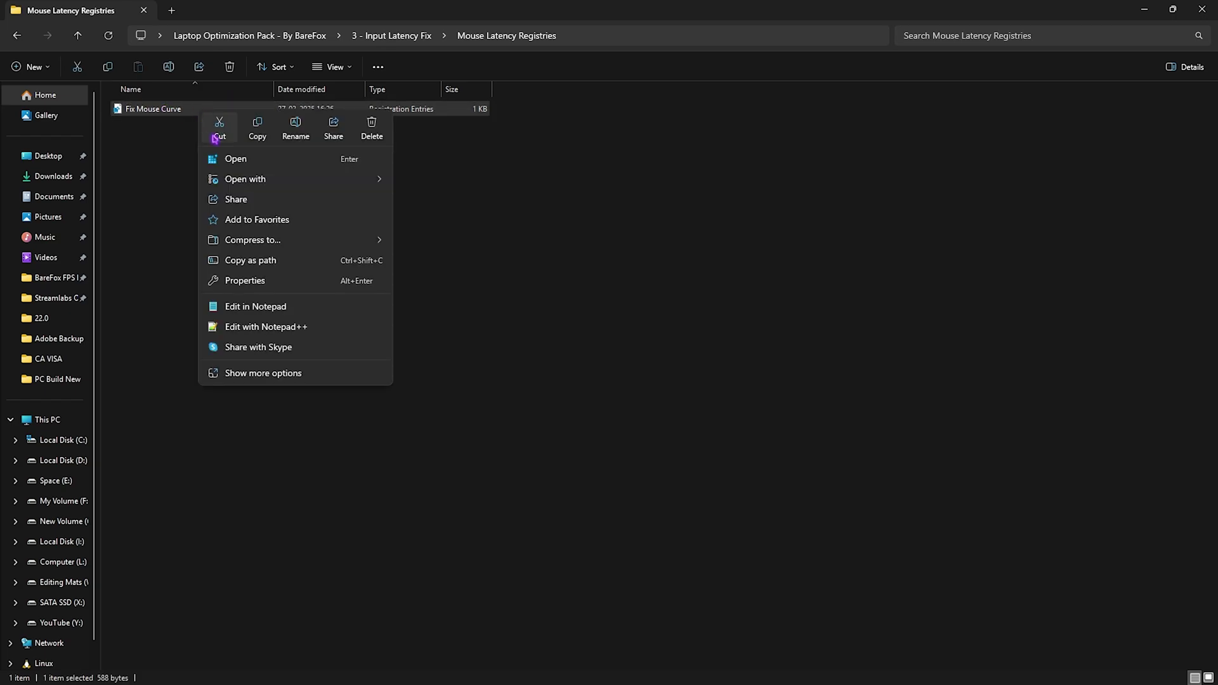
pyautogui.moveTo(264, 186)
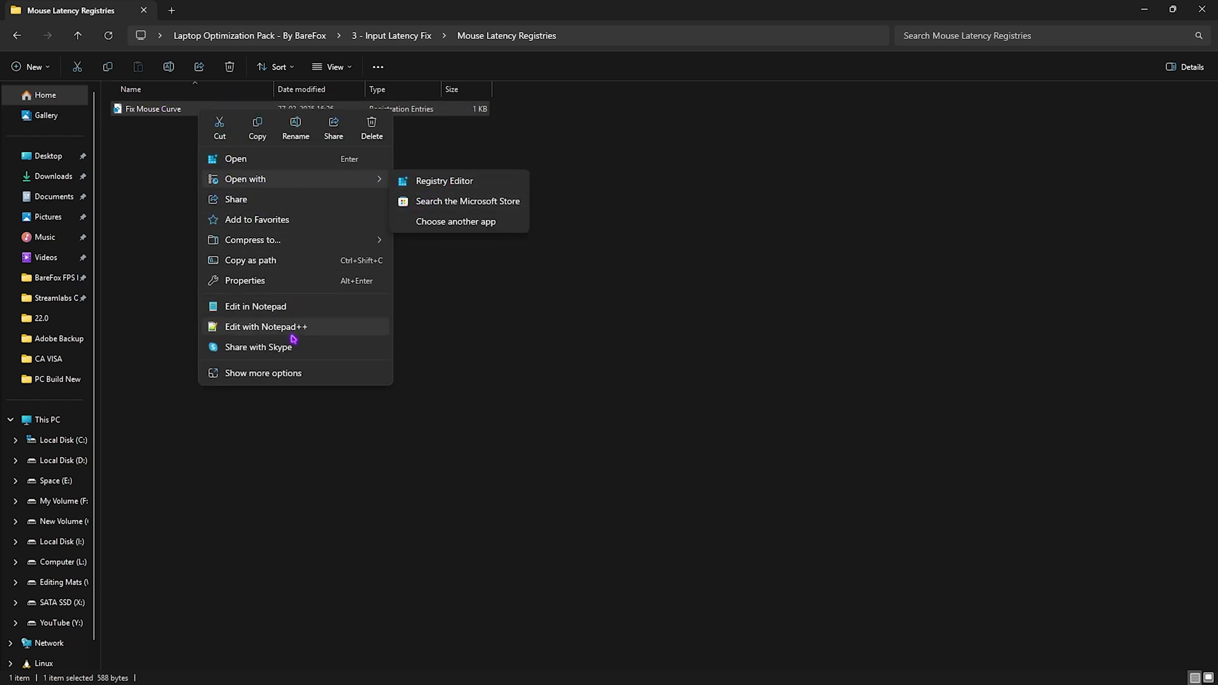
pyautogui.click(272, 307)
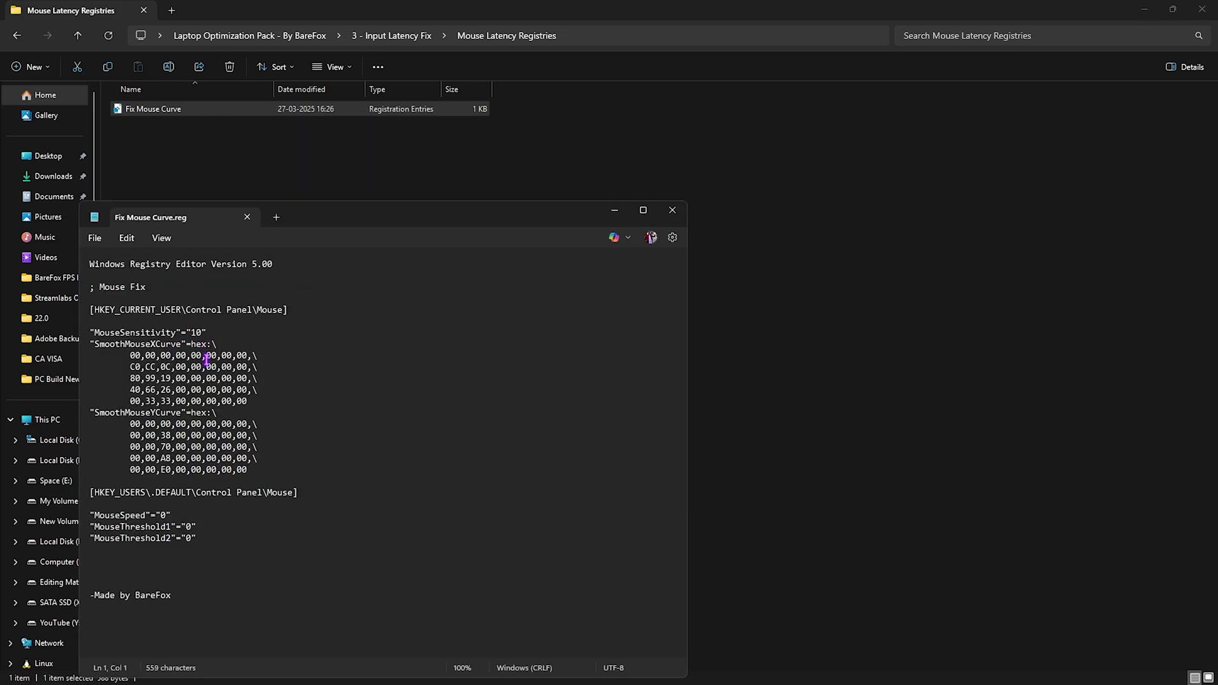
pyautogui.hotkey('alt', 'F4')
pyautogui.click(377, 230)
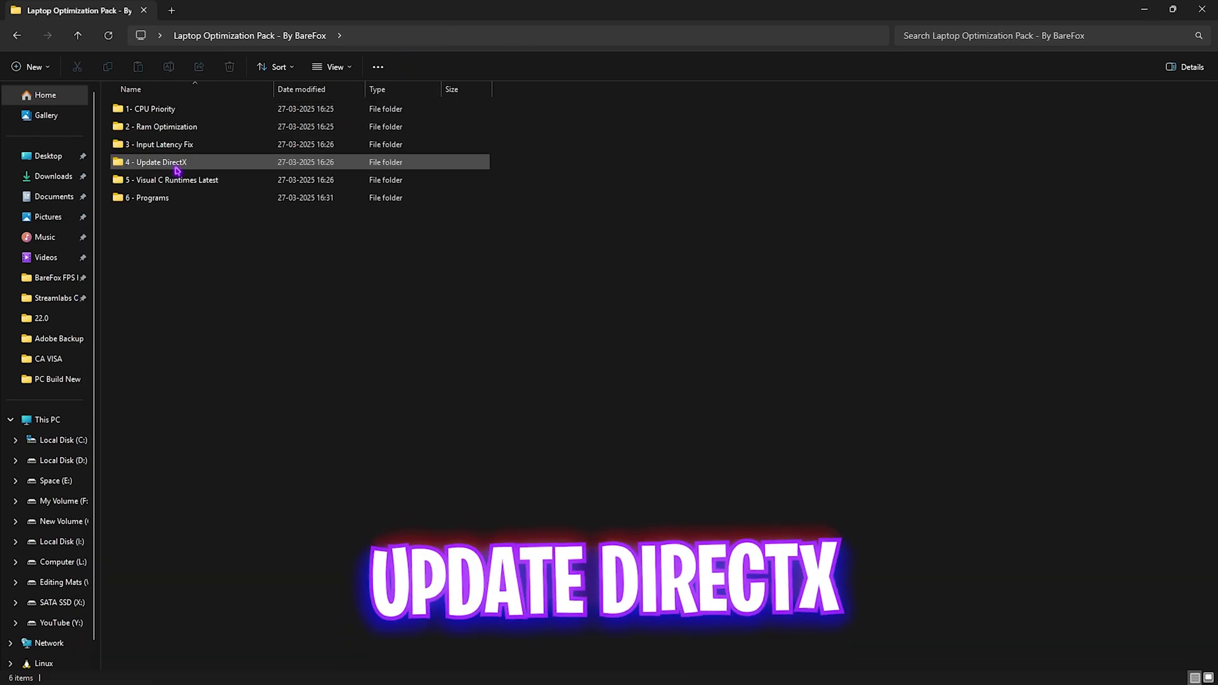
# Step: Run the DirectX web setup from 4 - Update DirectX, declining the Bing Bar, and finish it
pyautogui.doubleClick(176, 164)
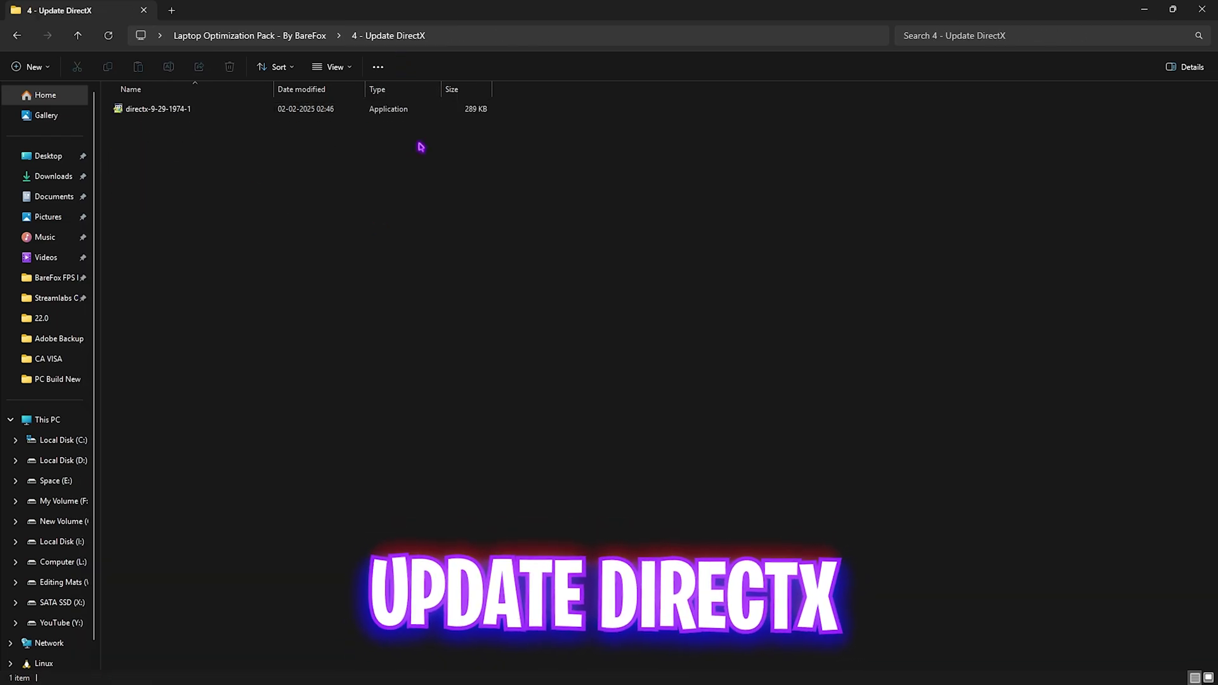
pyautogui.doubleClick(197, 113)
pyautogui.click(277, 300)
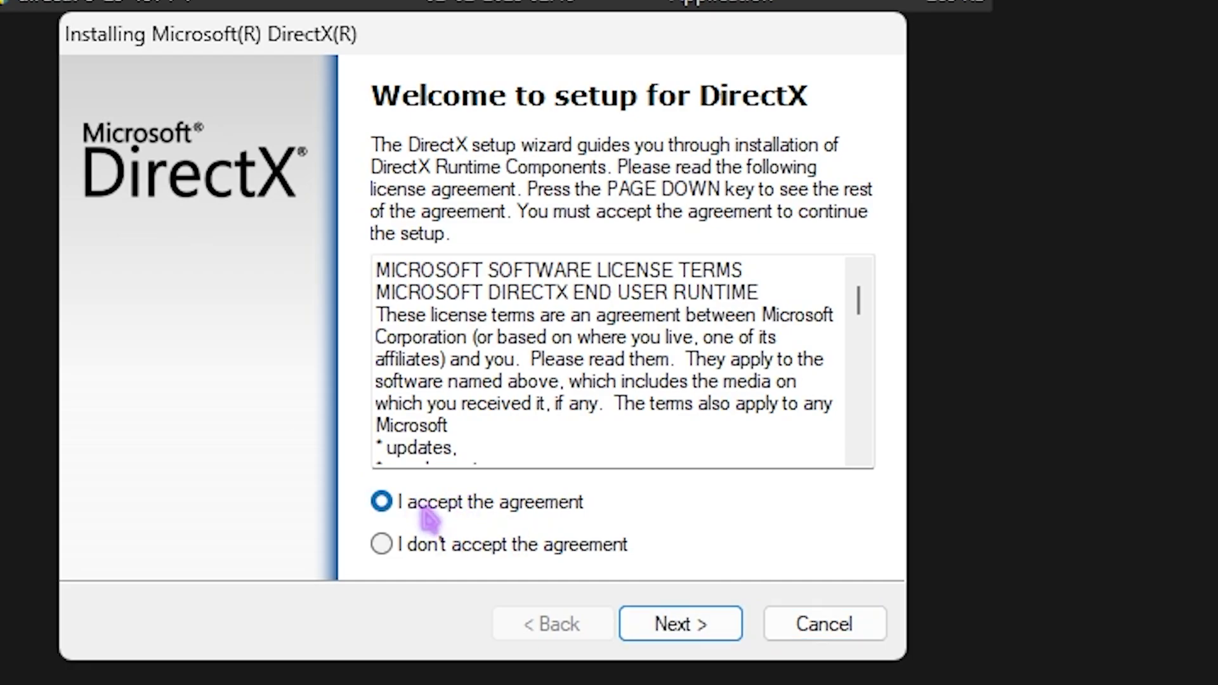
pyautogui.click(672, 628)
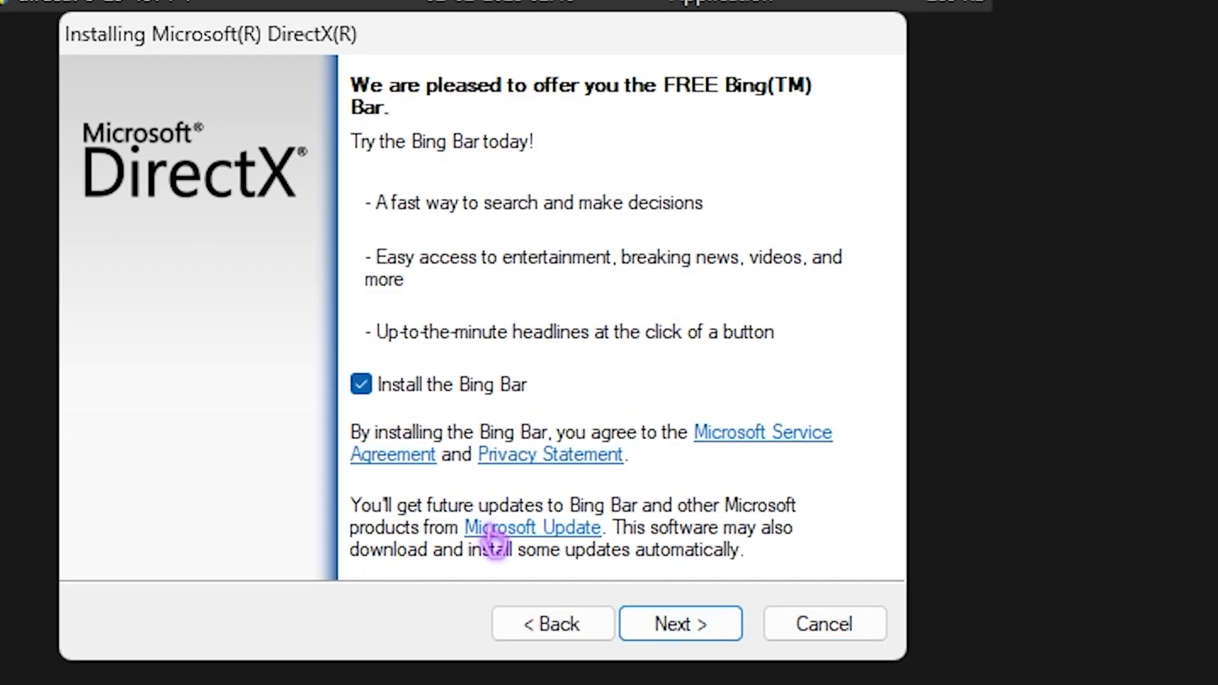
pyautogui.click(362, 385)
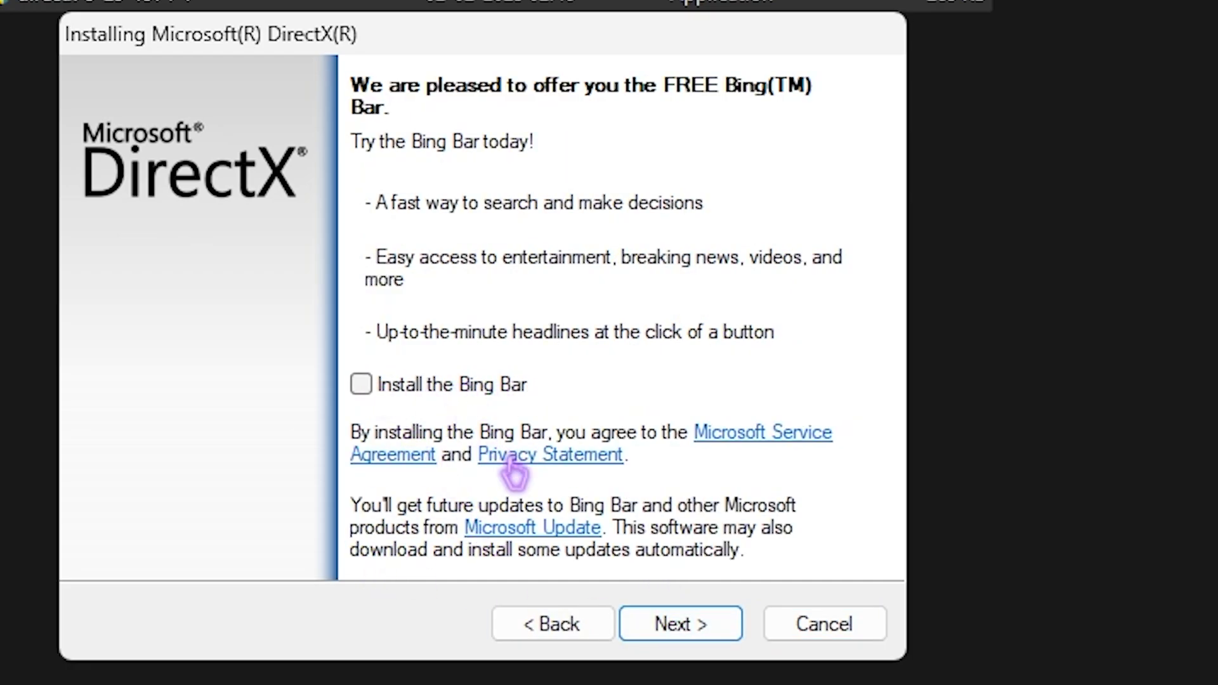
pyautogui.click(674, 621)
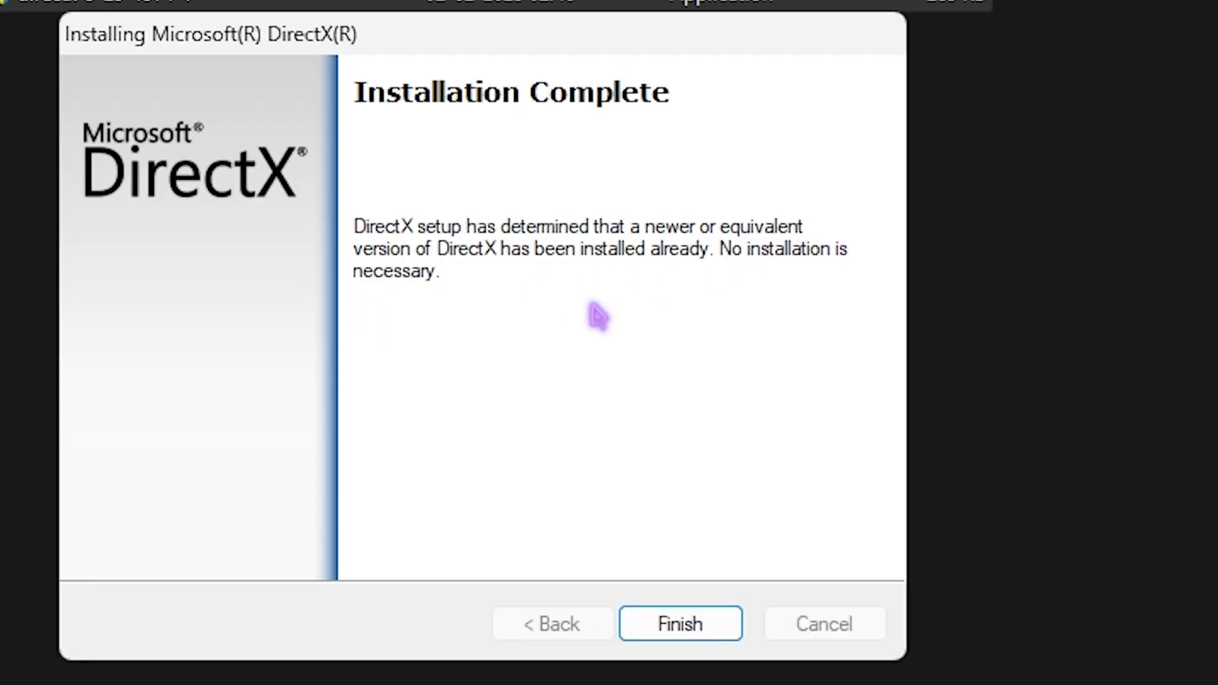
pyautogui.click(679, 626)
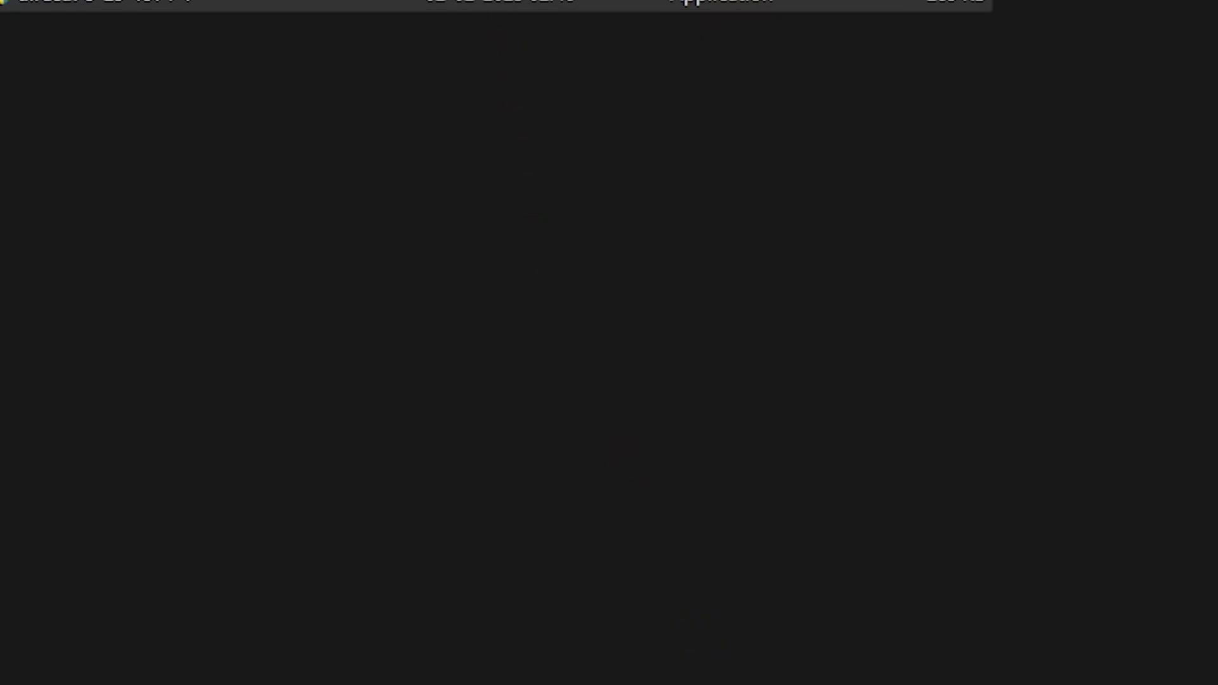
pyautogui.hotkey('alt', 'Left')
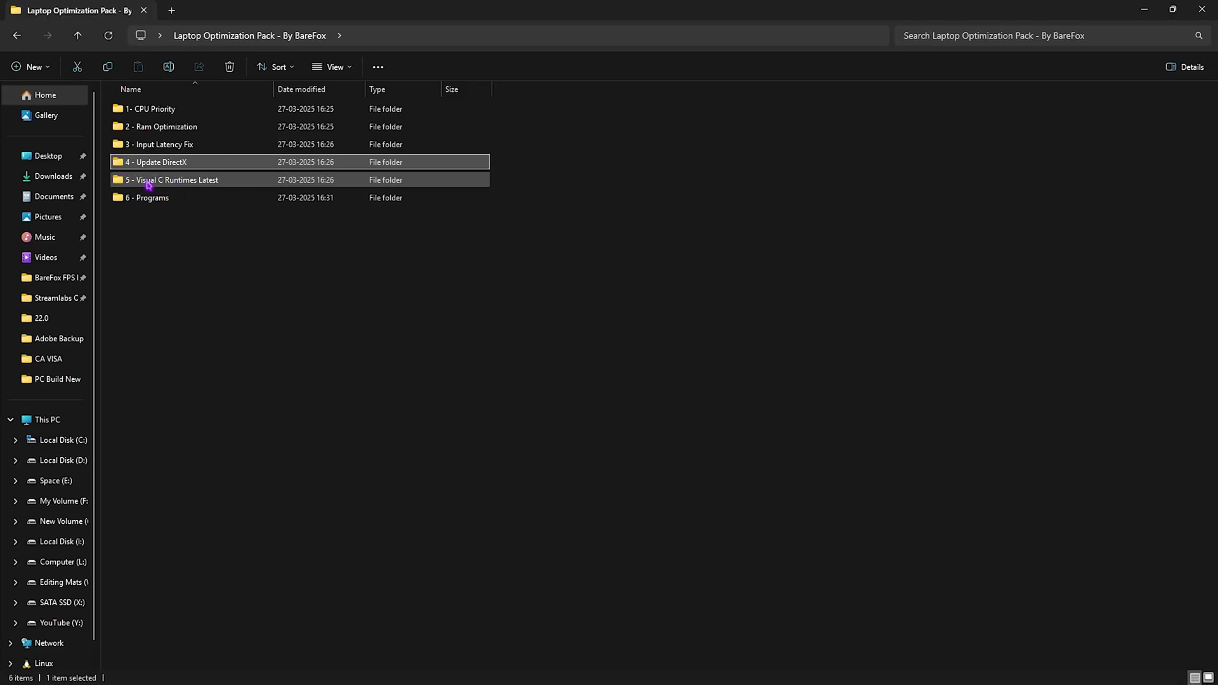
# Step: Run install_all in 5 - Visual C Runtimes Latest and return to the pack folder
pyautogui.doubleClick(148, 182)
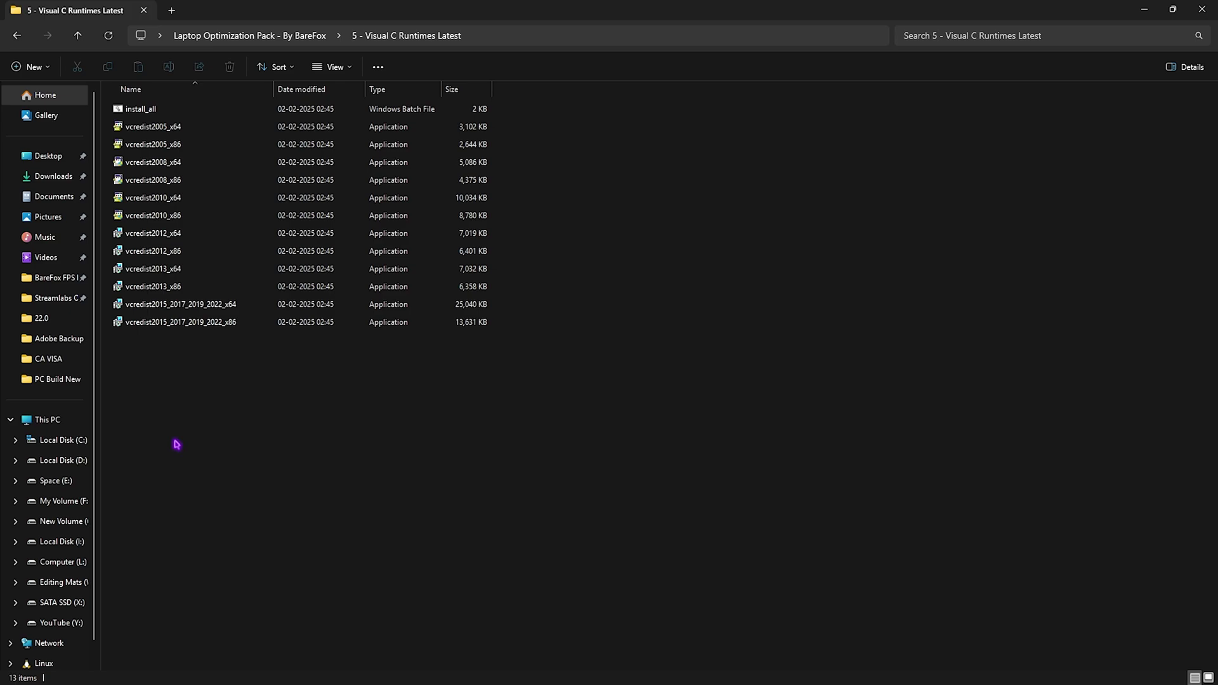
pyautogui.click(172, 109)
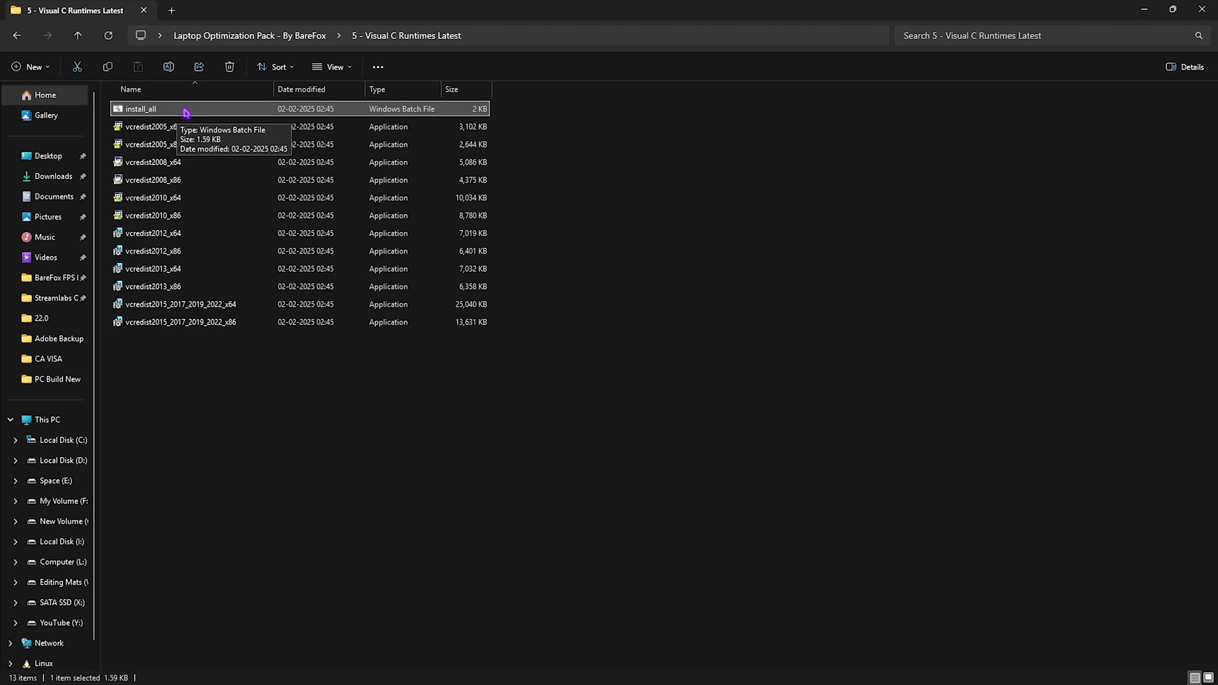
pyautogui.doubleClick(186, 113)
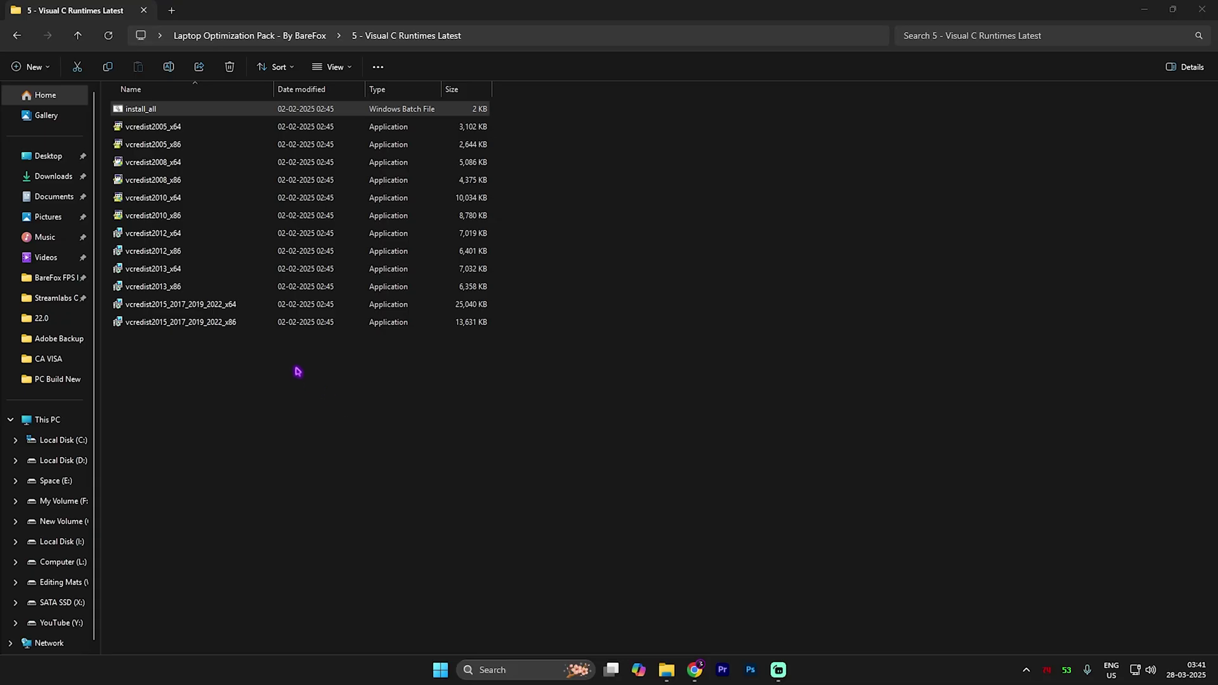
pyautogui.click(279, 36)
# Step: Run the Clean Temporary Files script in '6 - Programs' as administrator
pyautogui.doubleClick(177, 201)
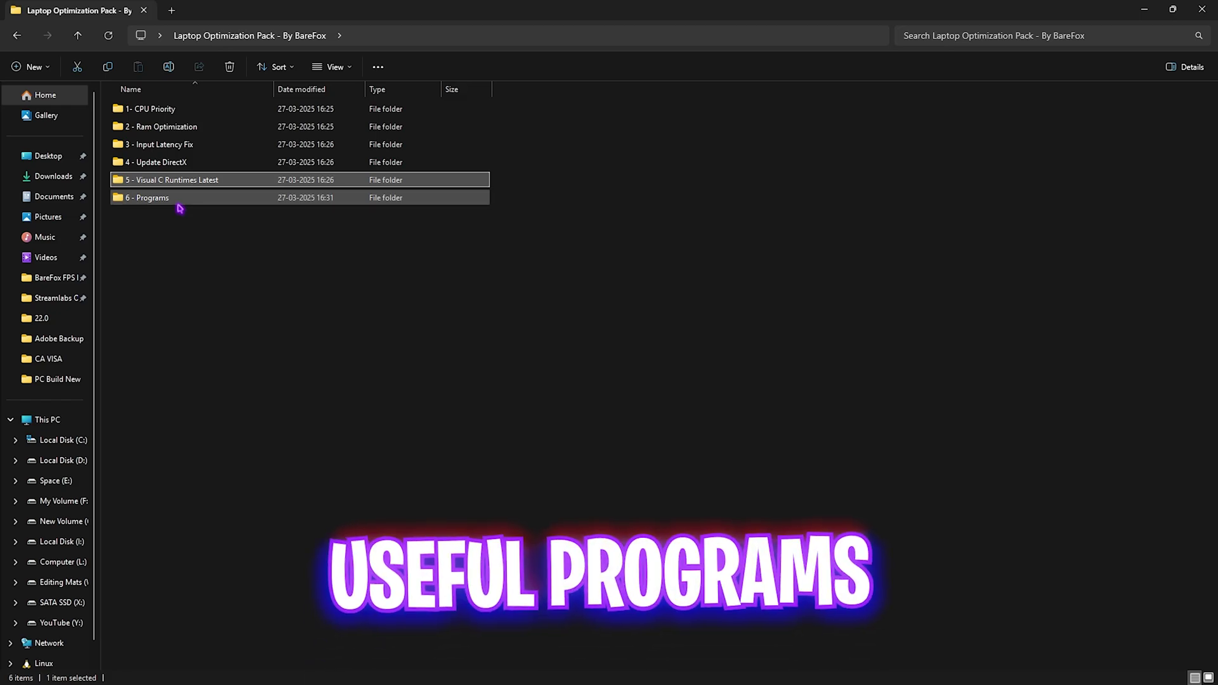
pyautogui.moveTo(190, 203); pyautogui.dragTo(192, 111)
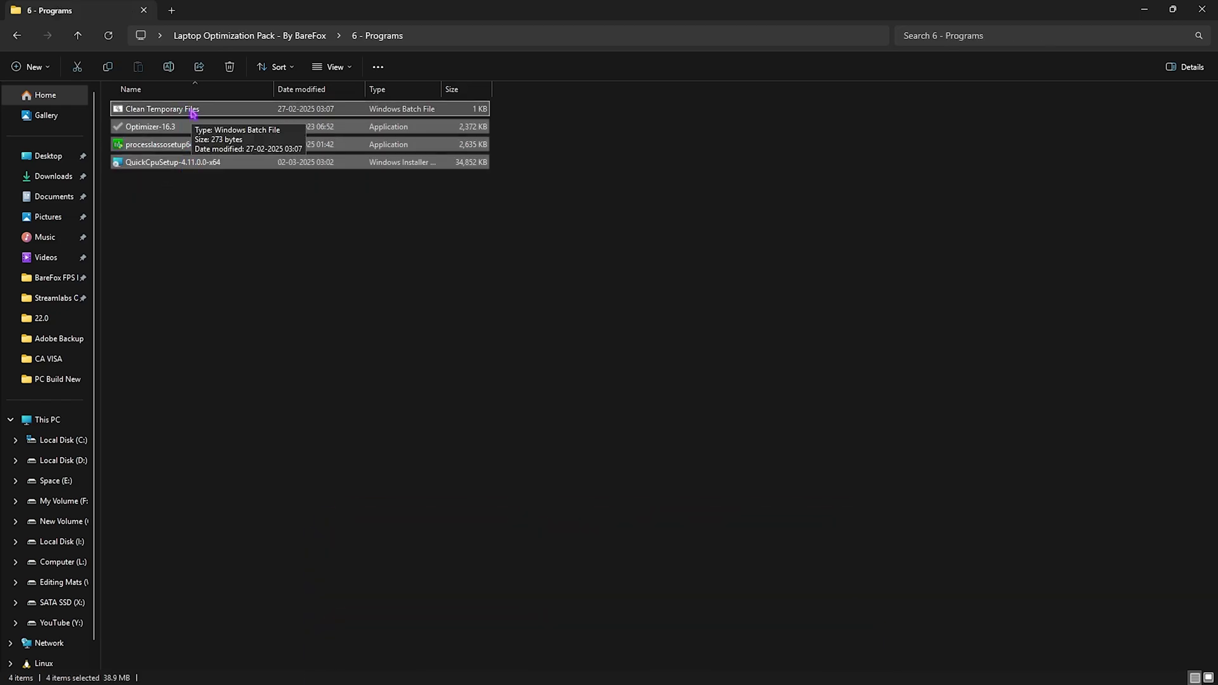
pyautogui.click(193, 112)
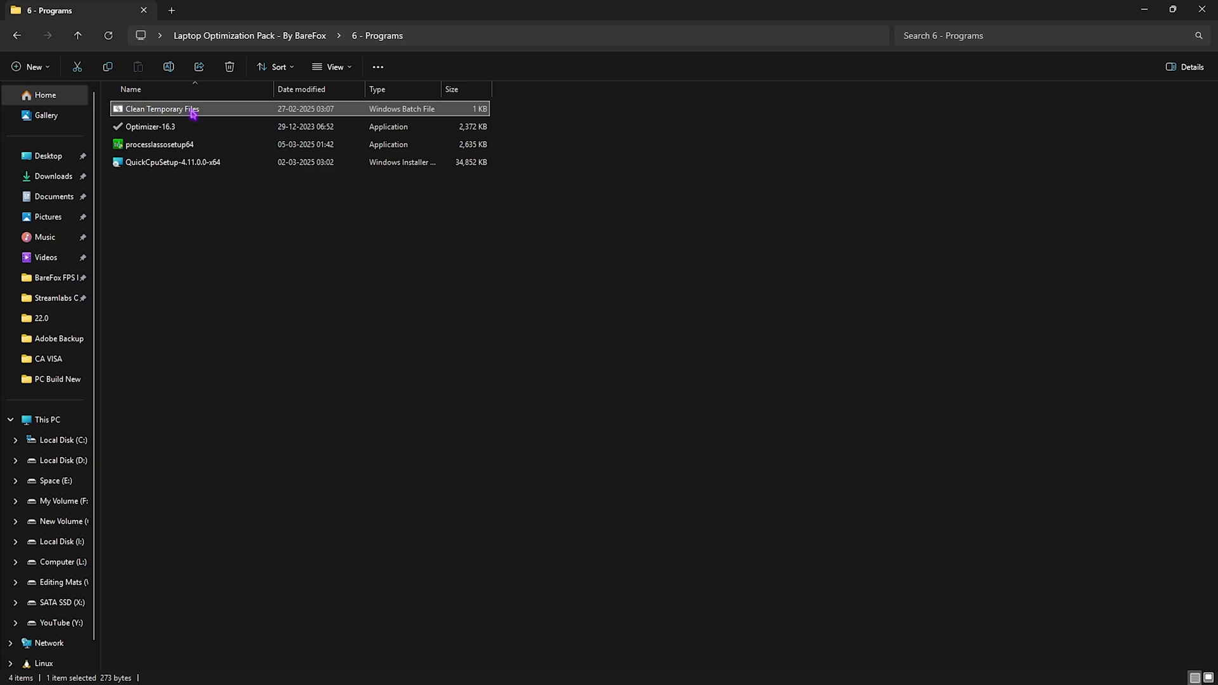
pyautogui.rightClick(193, 112)
pyautogui.click(267, 202)
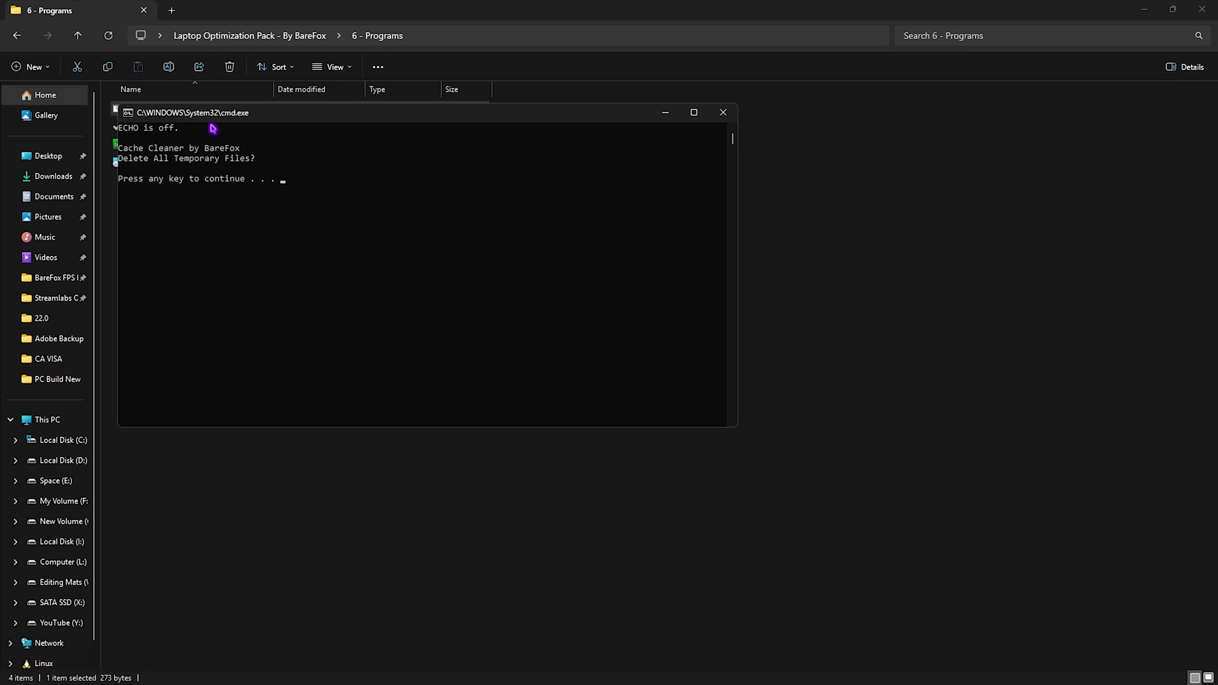
# Step: Confirm deleting all temporary and Prefetch files, then close the cleaner console
pyautogui.press('Return')
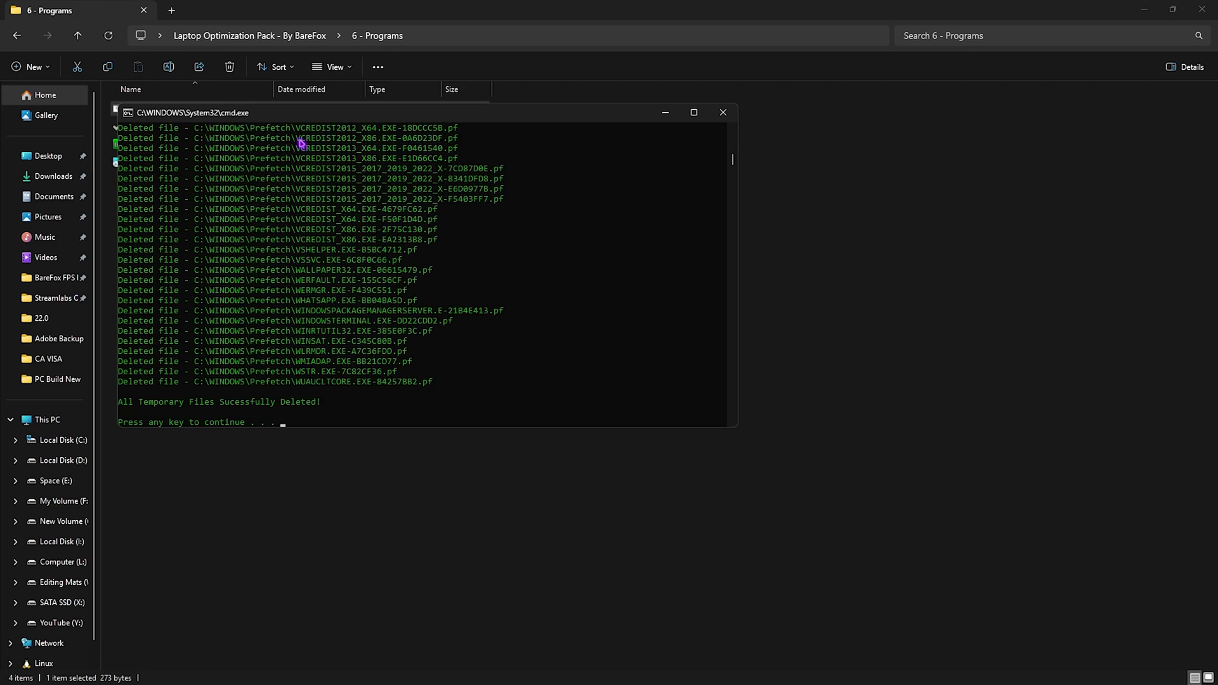
pyautogui.click(722, 113)
pyautogui.click(160, 146)
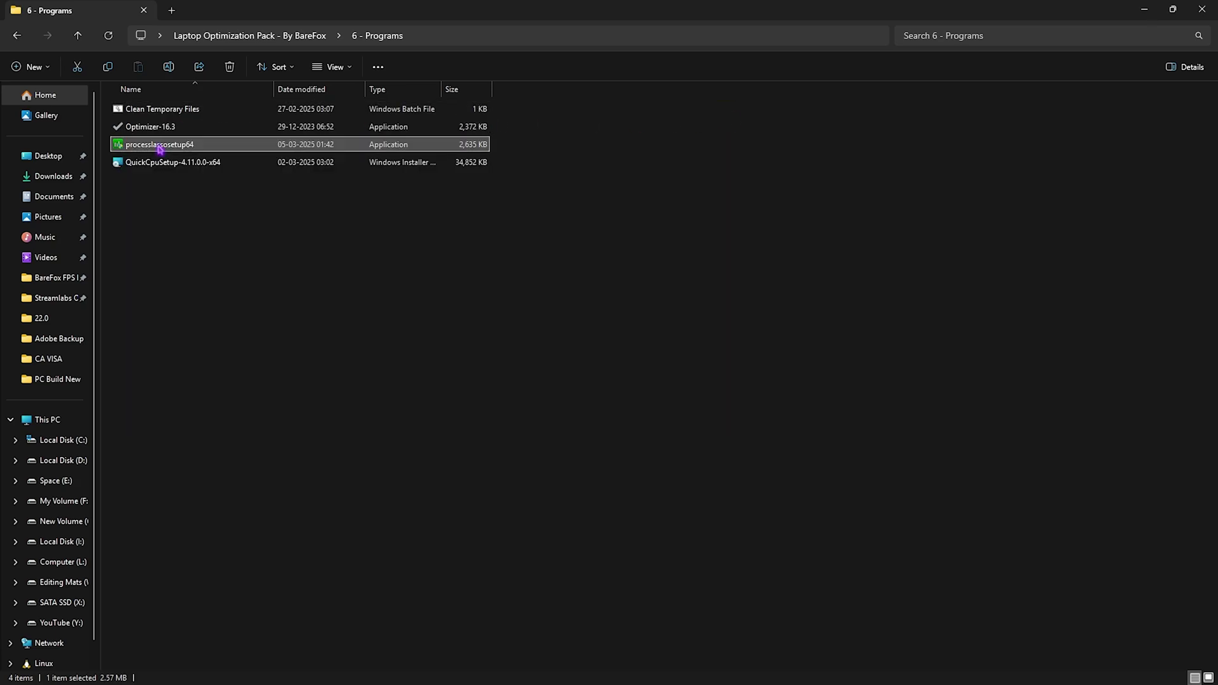
# Step: Install Process Lasso from processlassosetup64, accepting the license and default components
pyautogui.doubleClick(226, 146)
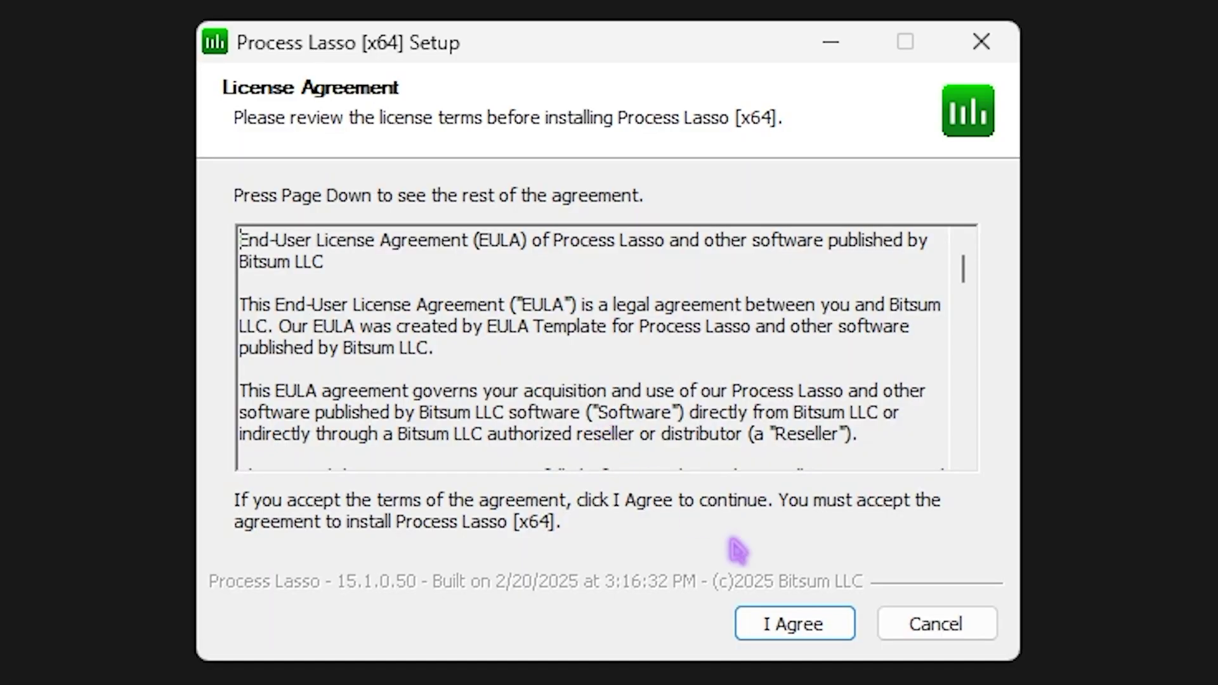
pyautogui.click(800, 625)
pyautogui.click(803, 625)
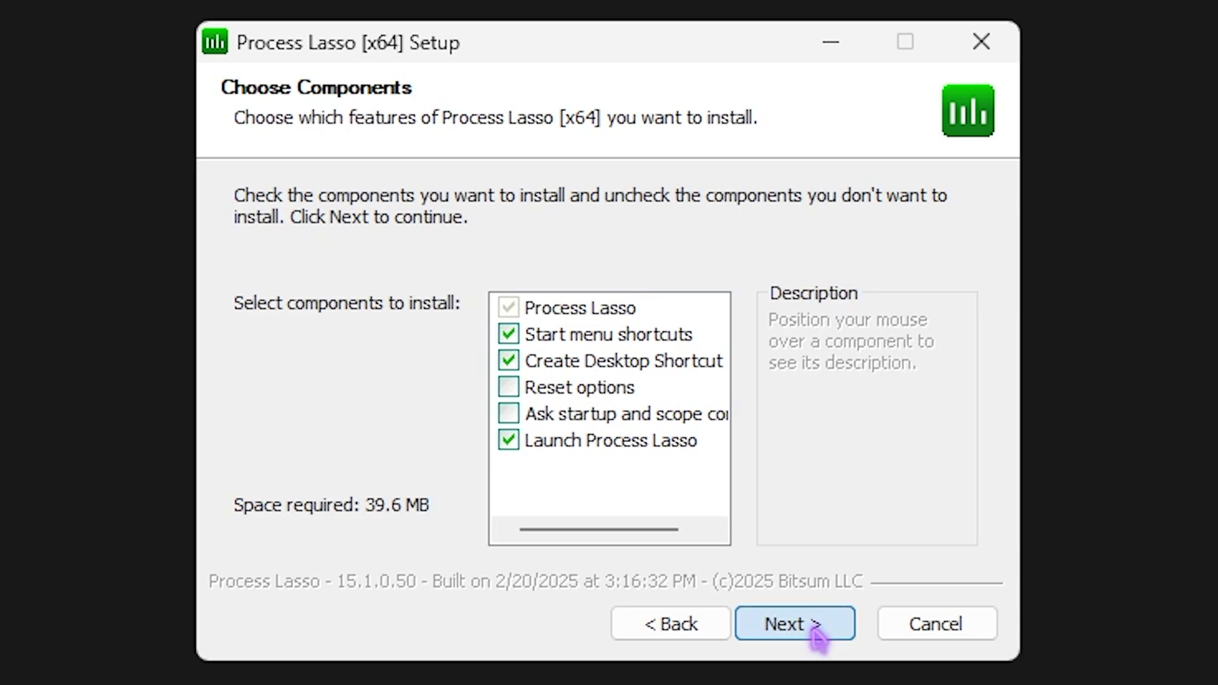
pyautogui.click(812, 624)
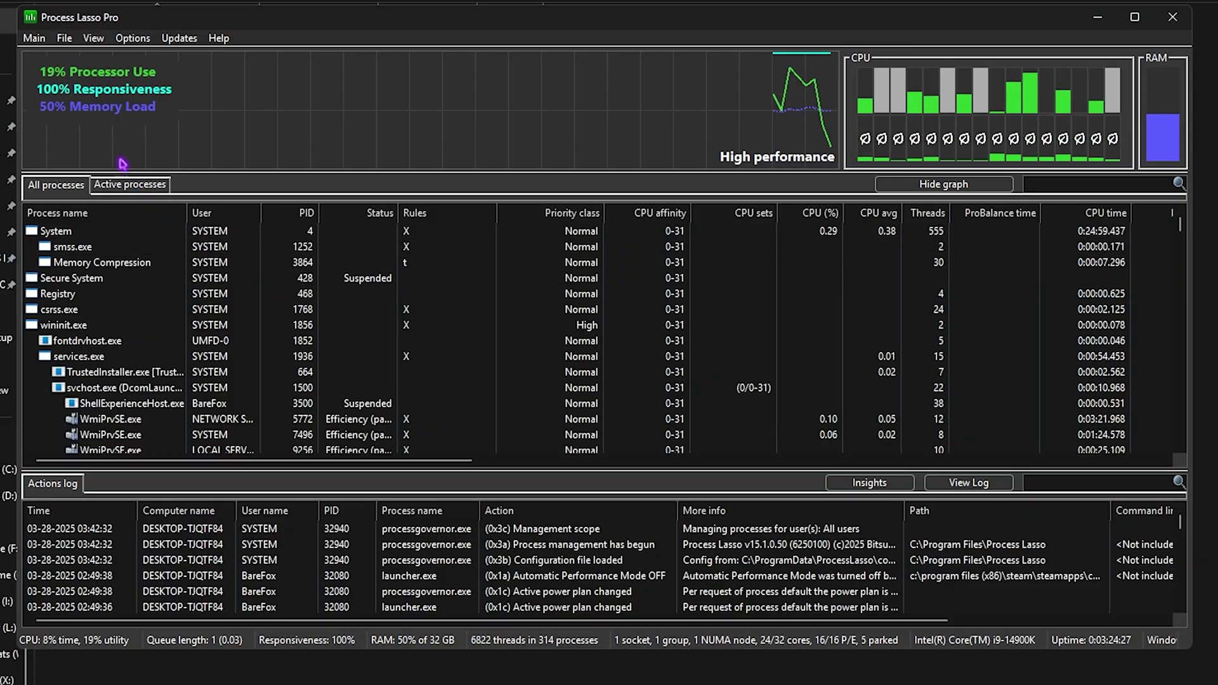
# Step: Switch Process Lasso to show the full list of all processes
pyautogui.click(34, 39)
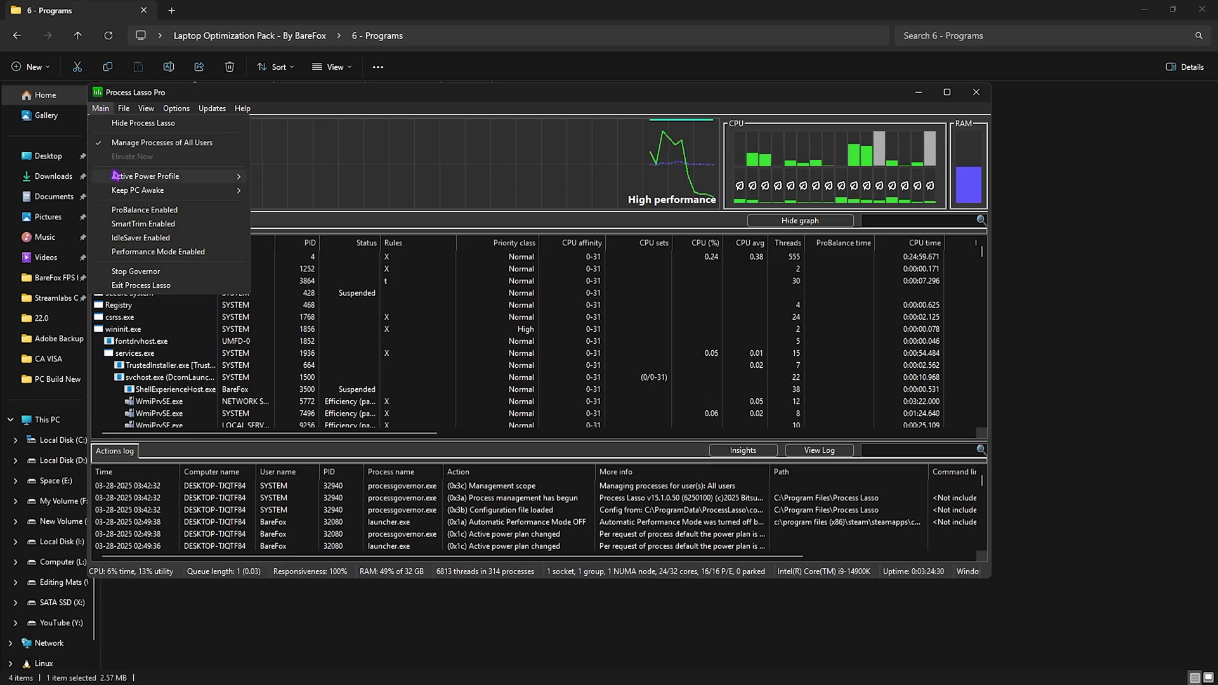
pyautogui.moveTo(73, 136)
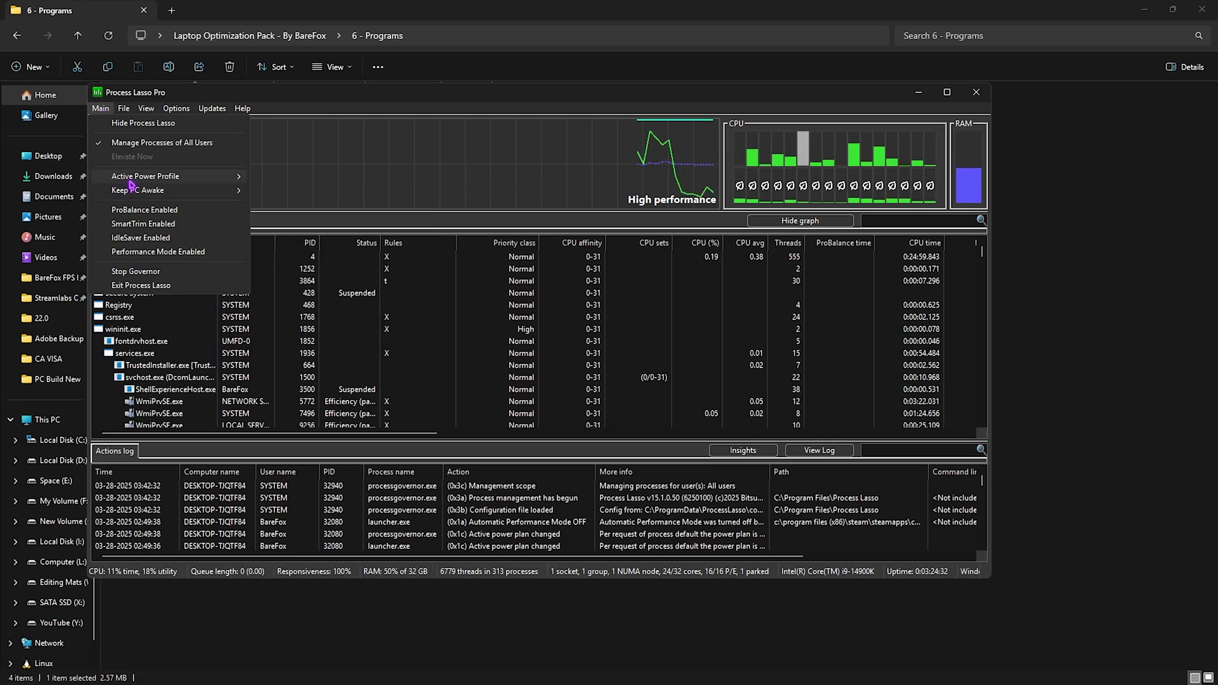
pyautogui.moveTo(239, 178)
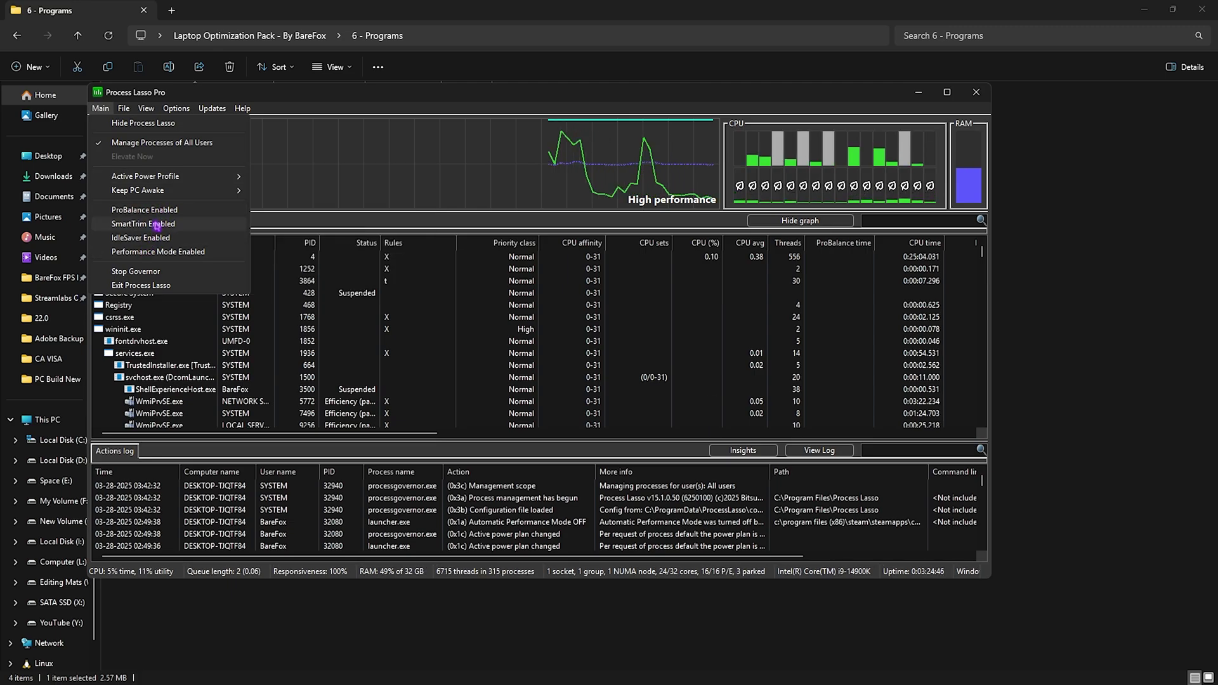
pyautogui.click(165, 207)
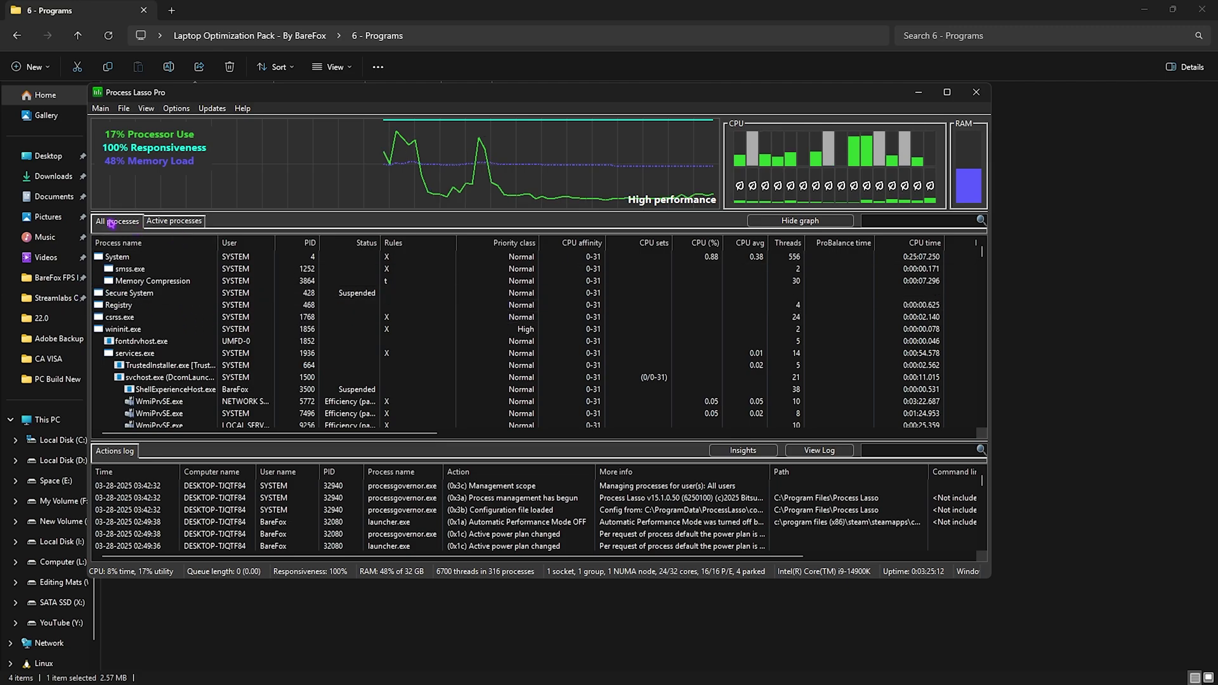
pyautogui.scroll(-10, 200, 331)
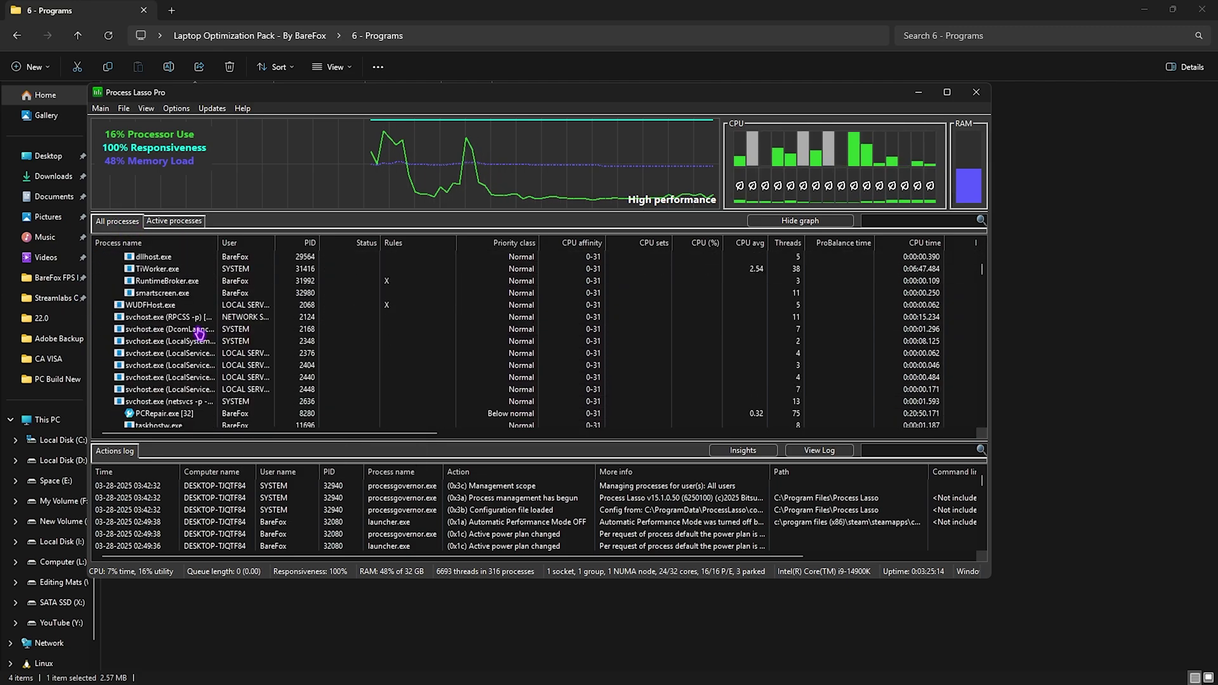
pyautogui.scroll(10, 198, 330)
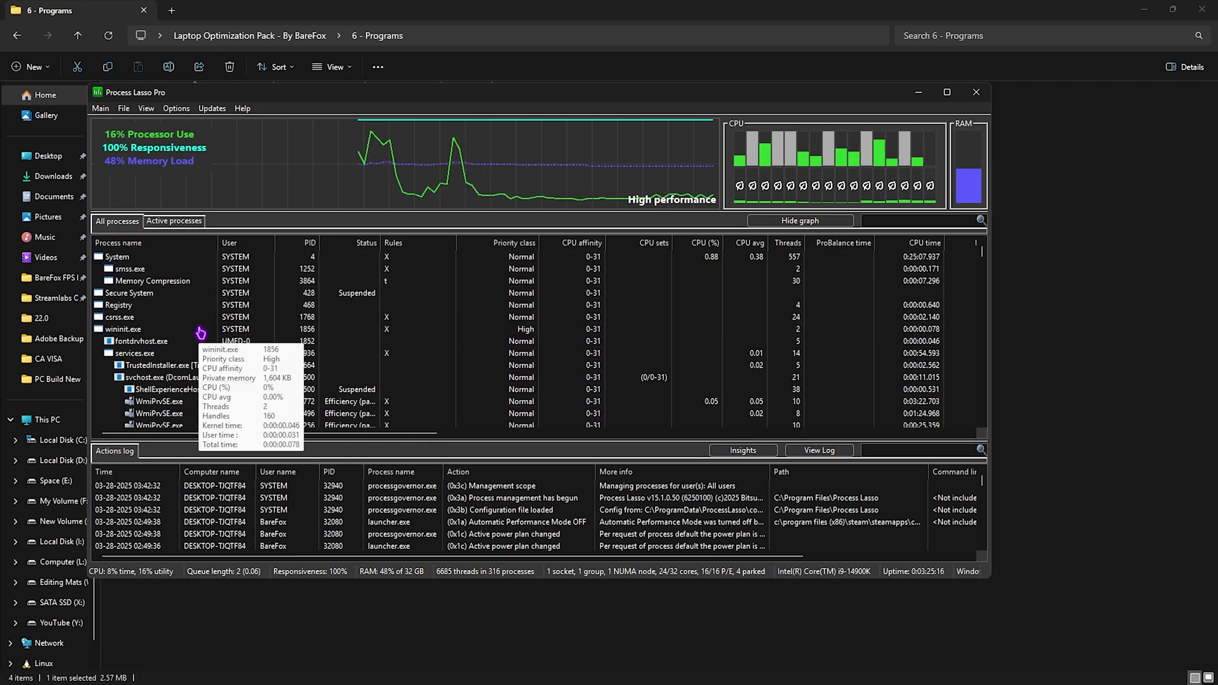
# Step: Set the System process's current CPU priority to High and close Process Lasso
pyautogui.rightClick(130, 256)
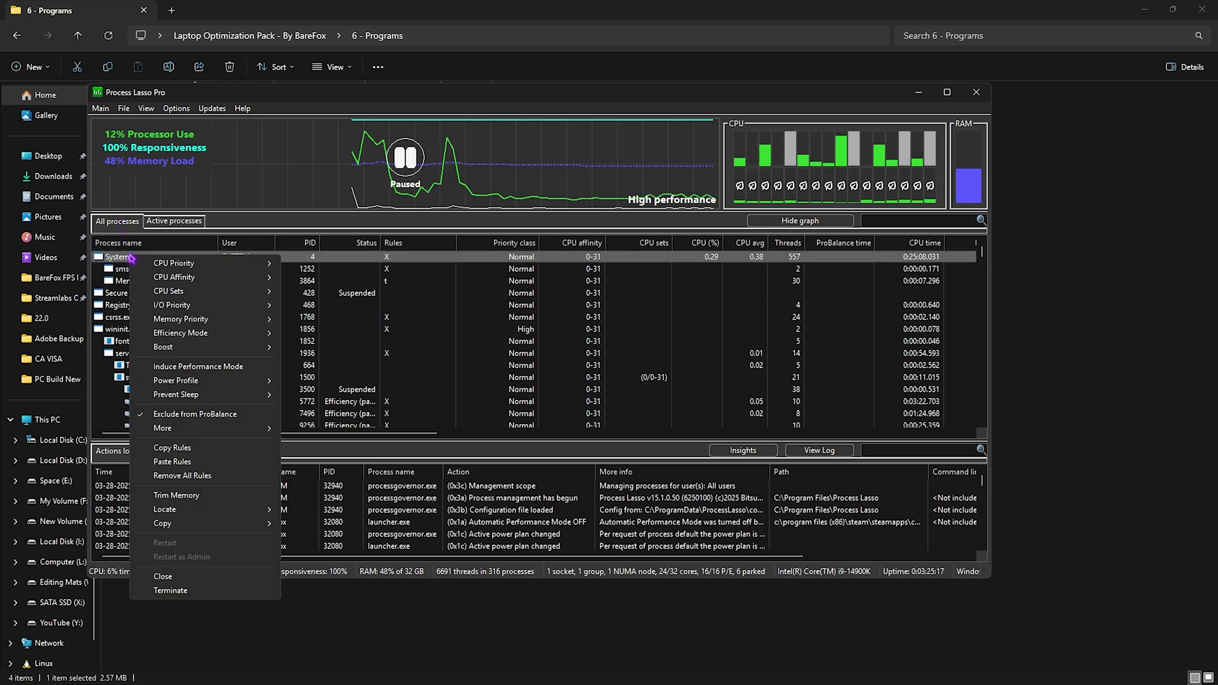
pyautogui.moveTo(166, 263)
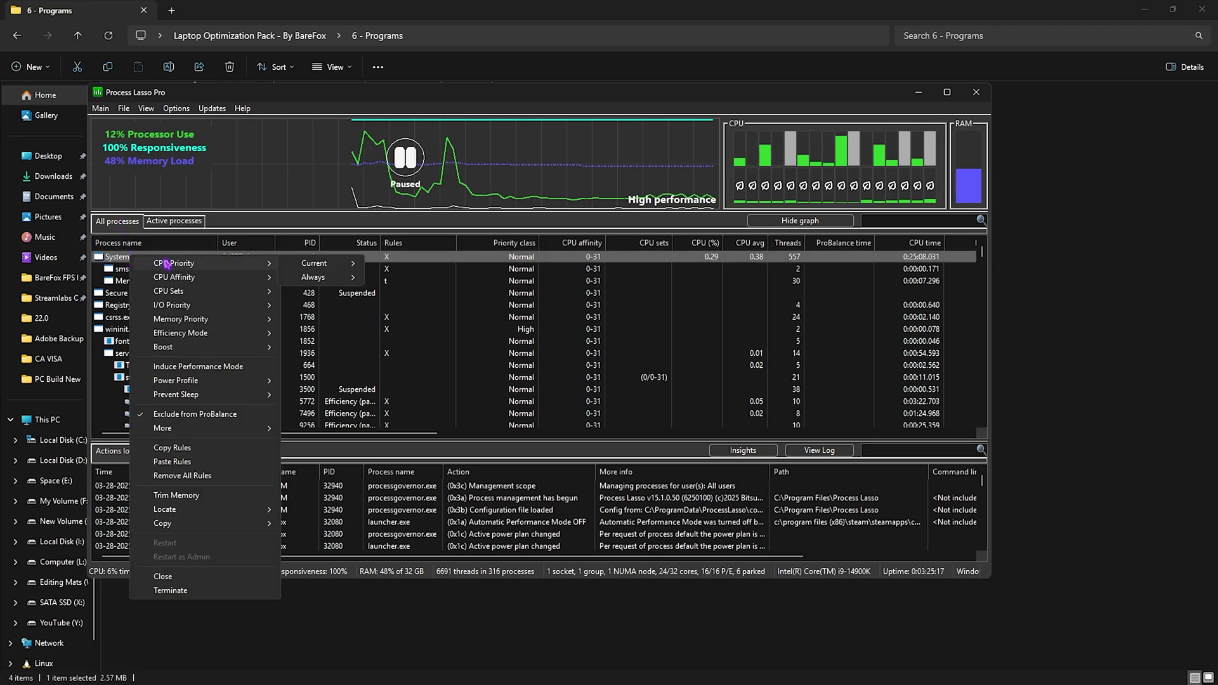
pyautogui.moveTo(314, 263)
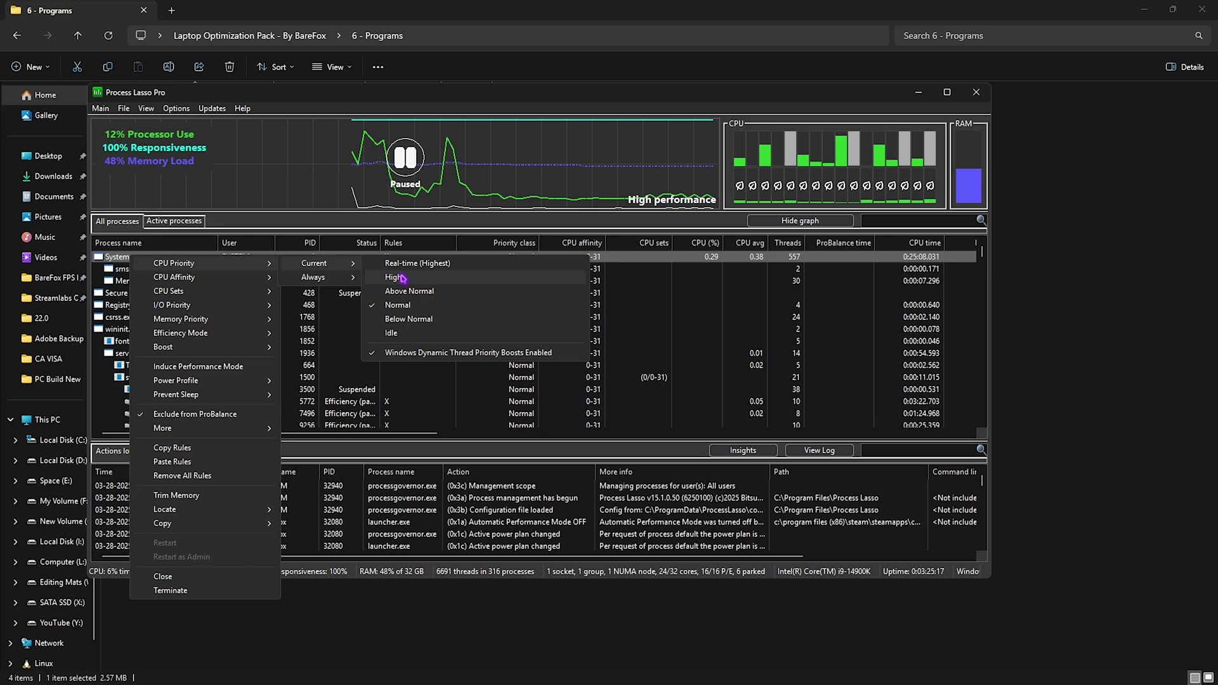
pyautogui.click(401, 277)
pyautogui.click(975, 92)
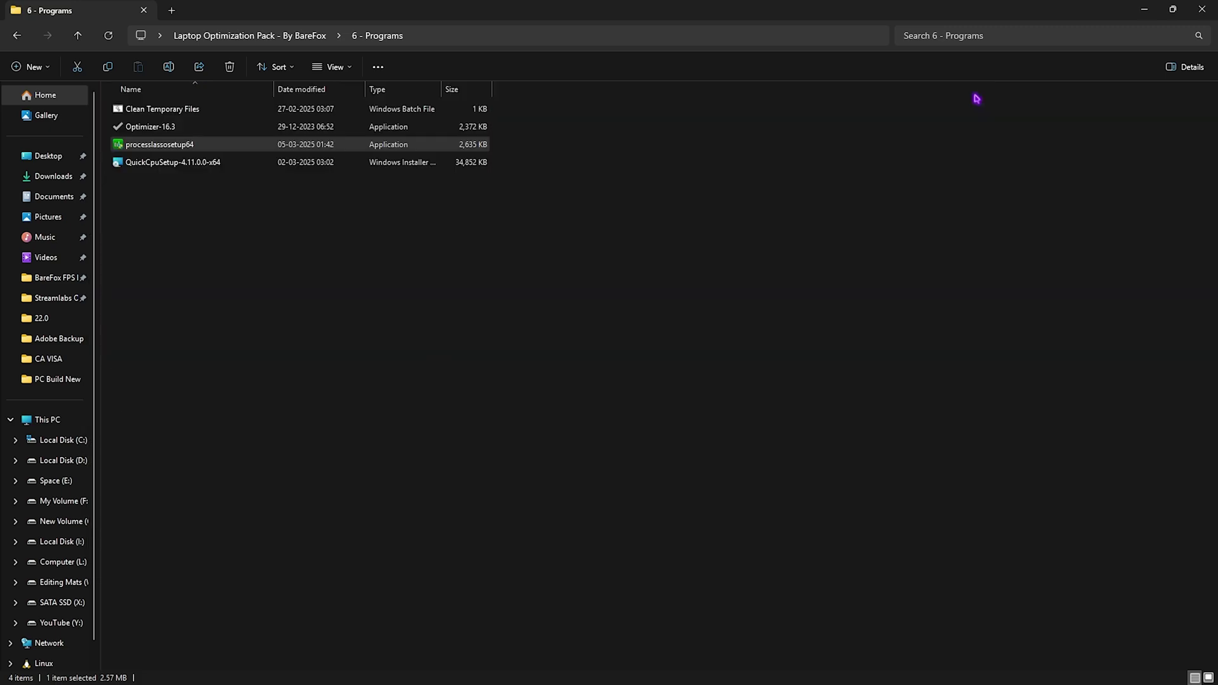
# Step: Launch the Quick CPU installer and cancel its setup wizard
pyautogui.doubleClick(204, 163)
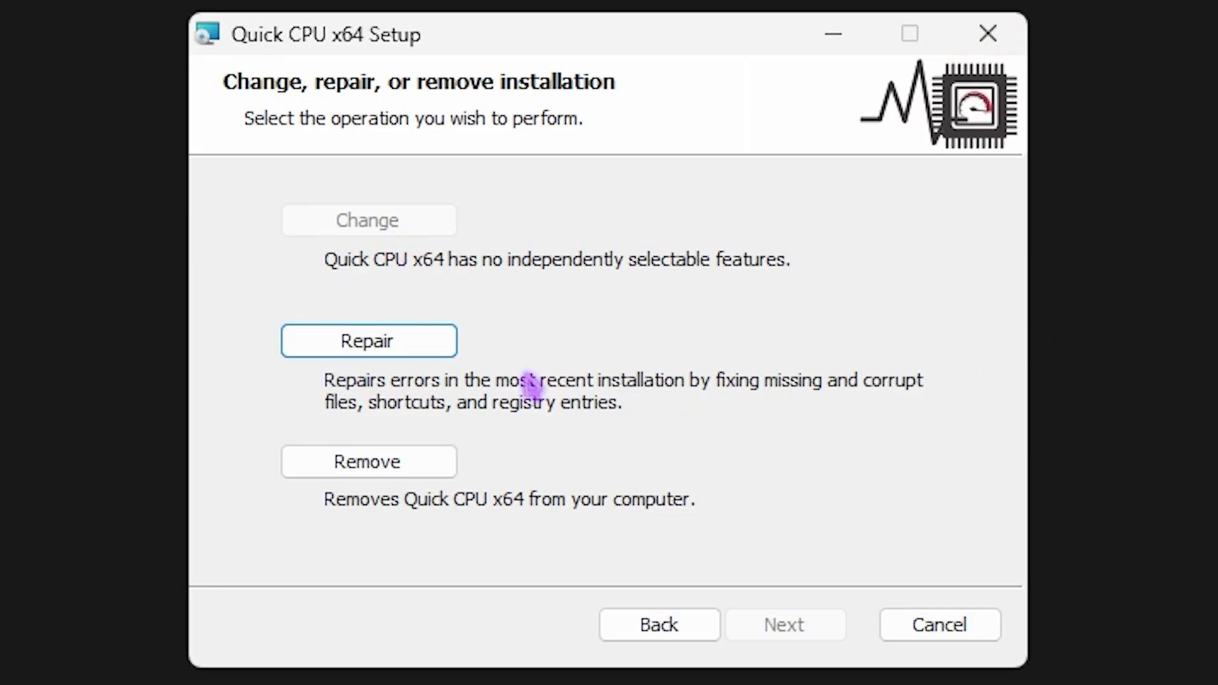
pyautogui.click(962, 50)
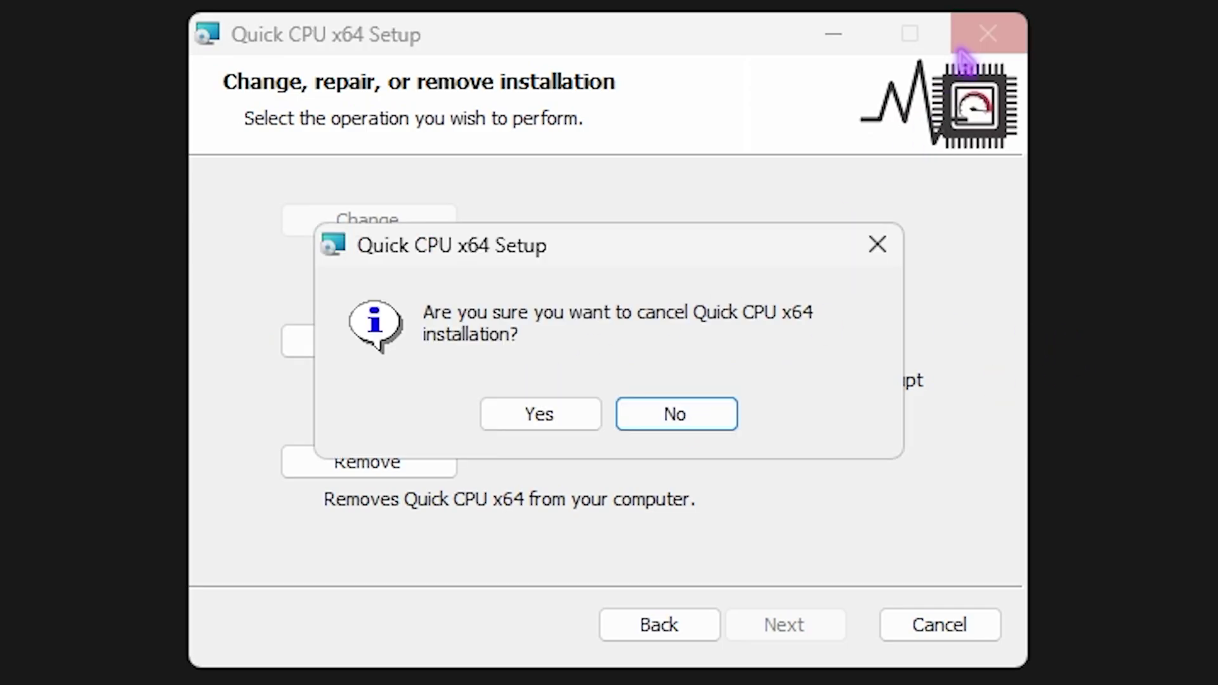
pyautogui.click(573, 416)
pyautogui.click(797, 616)
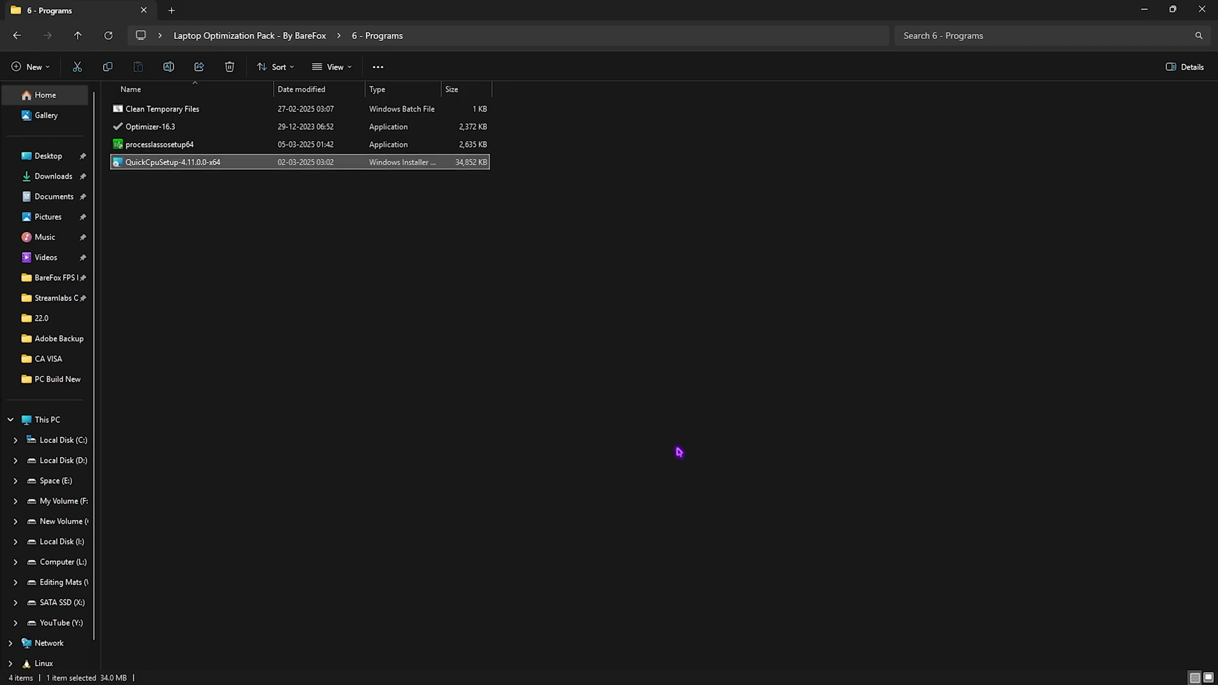
# Step: Raise Quick CPU's core parking and performance to 100%, apply, and close it
pyautogui.press('super')
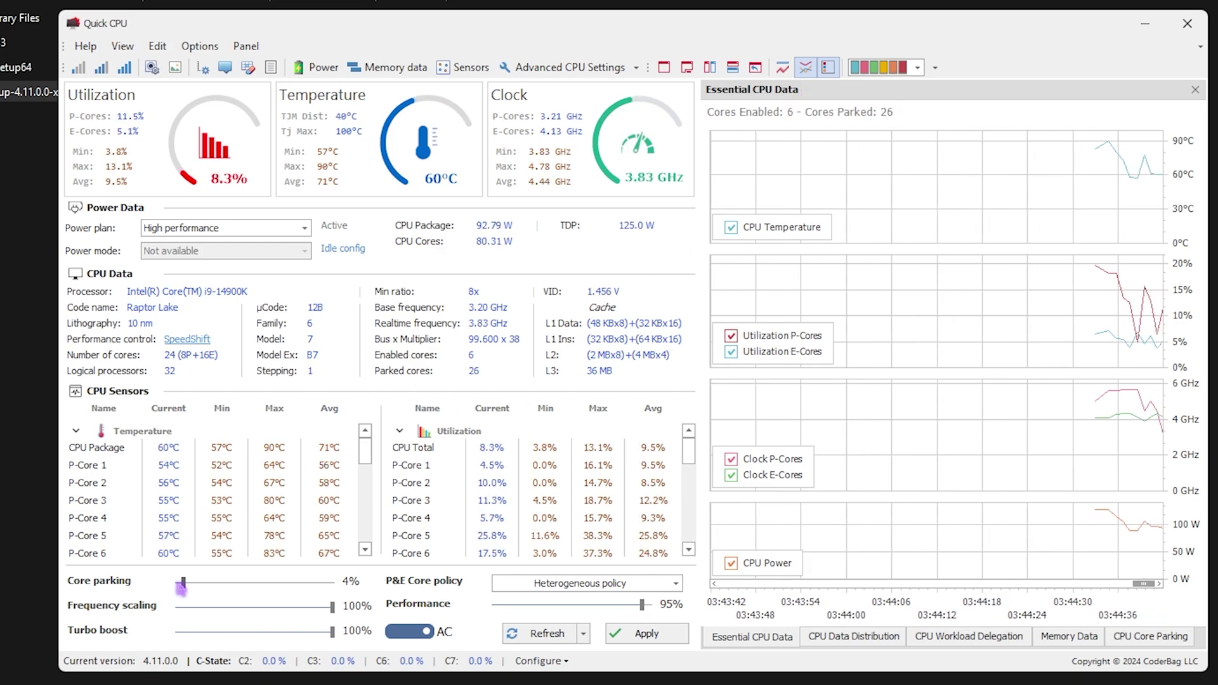
pyautogui.moveTo(183, 582); pyautogui.dragTo(352, 593)
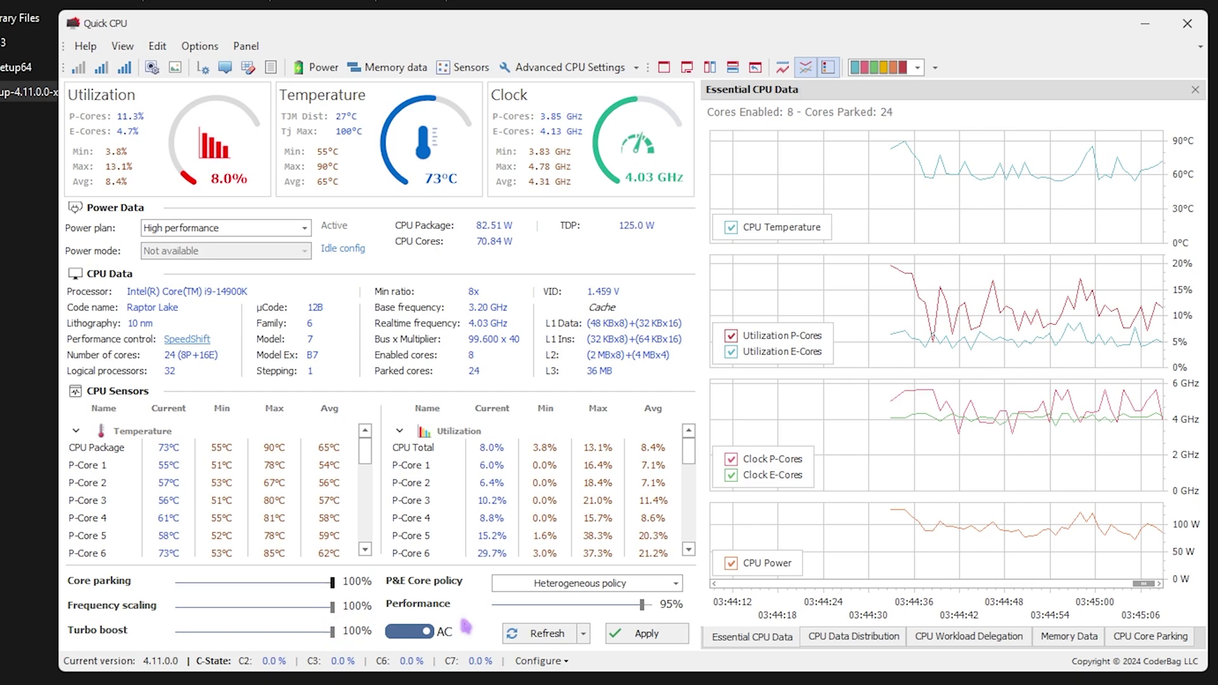
pyautogui.moveTo(642, 605); pyautogui.dragTo(650, 605)
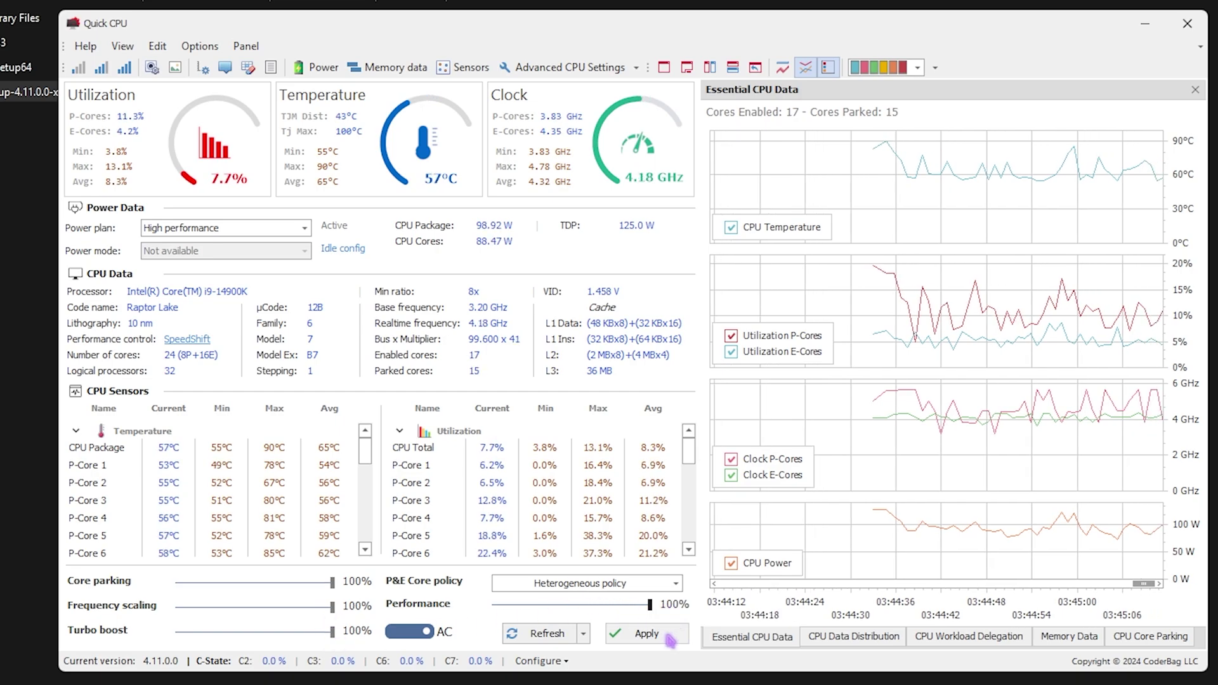
pyautogui.click(670, 634)
pyautogui.click(732, 401)
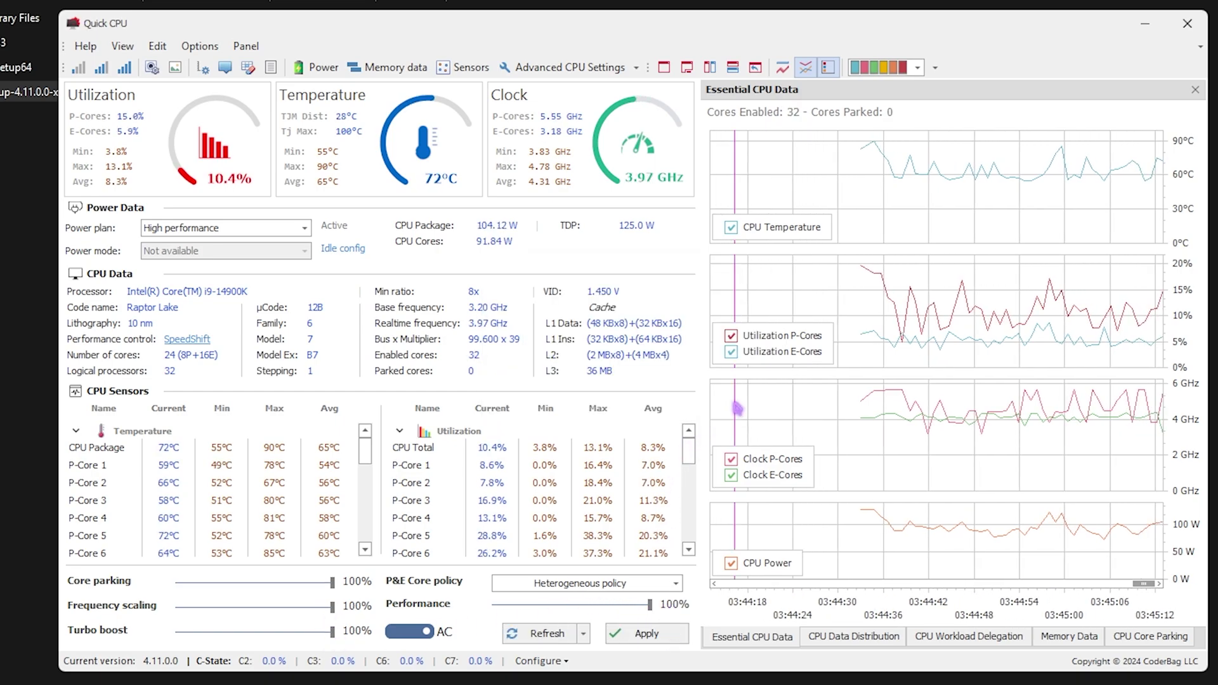
pyautogui.click(1183, 22)
# Step: Run Optimizer-16.3 from the '6 - Programs' folder as administrator
pyautogui.click(248, 132)
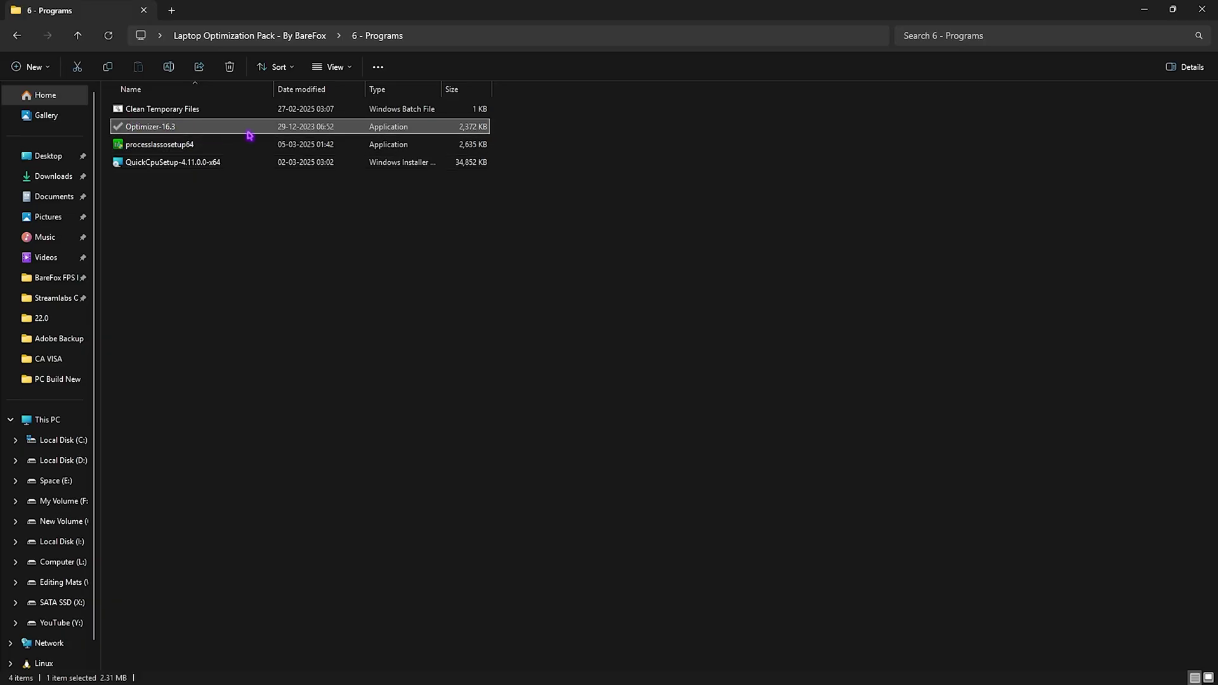
pyautogui.rightClick(245, 134)
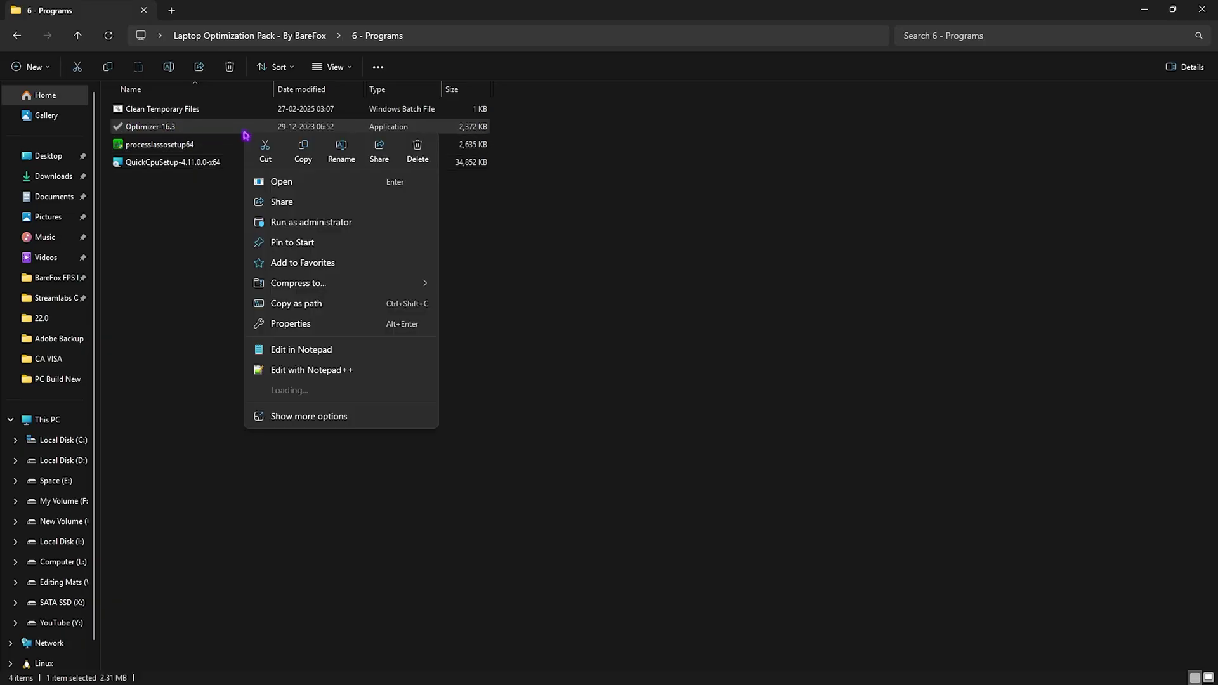
pyautogui.click(292, 222)
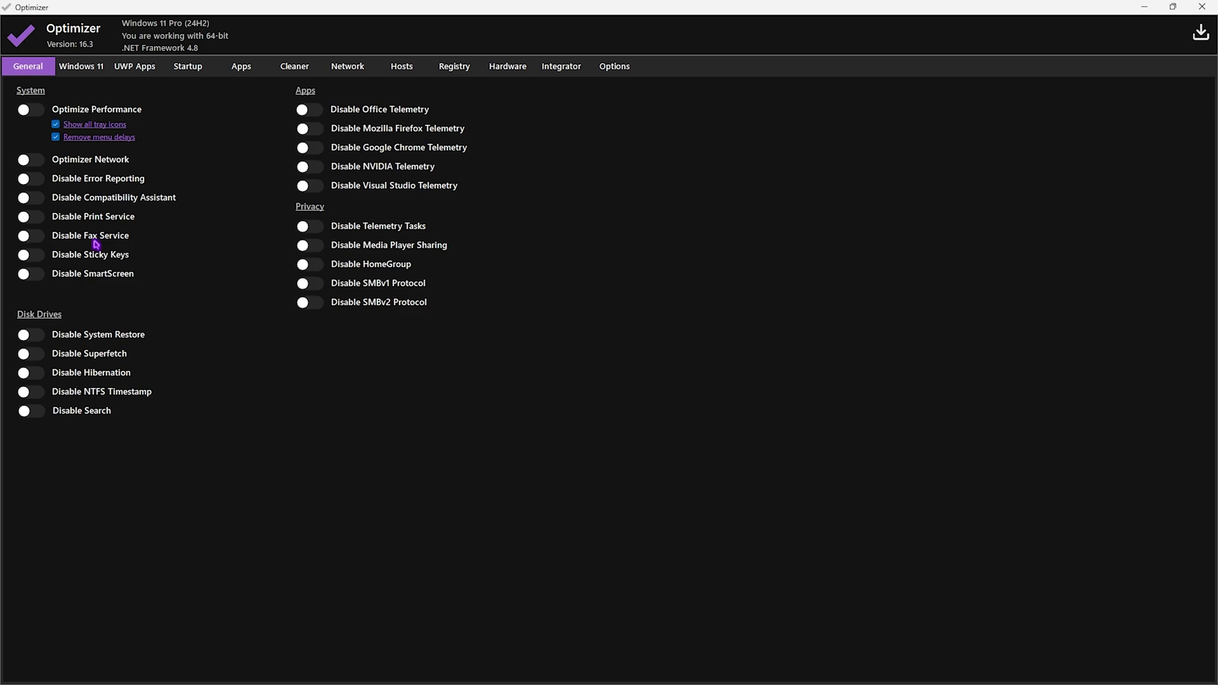
# Step: On General, enable Optimize Performance and disable Office, Firefox, Chrome and Visual Studio telemetry
pyautogui.click(29, 114)
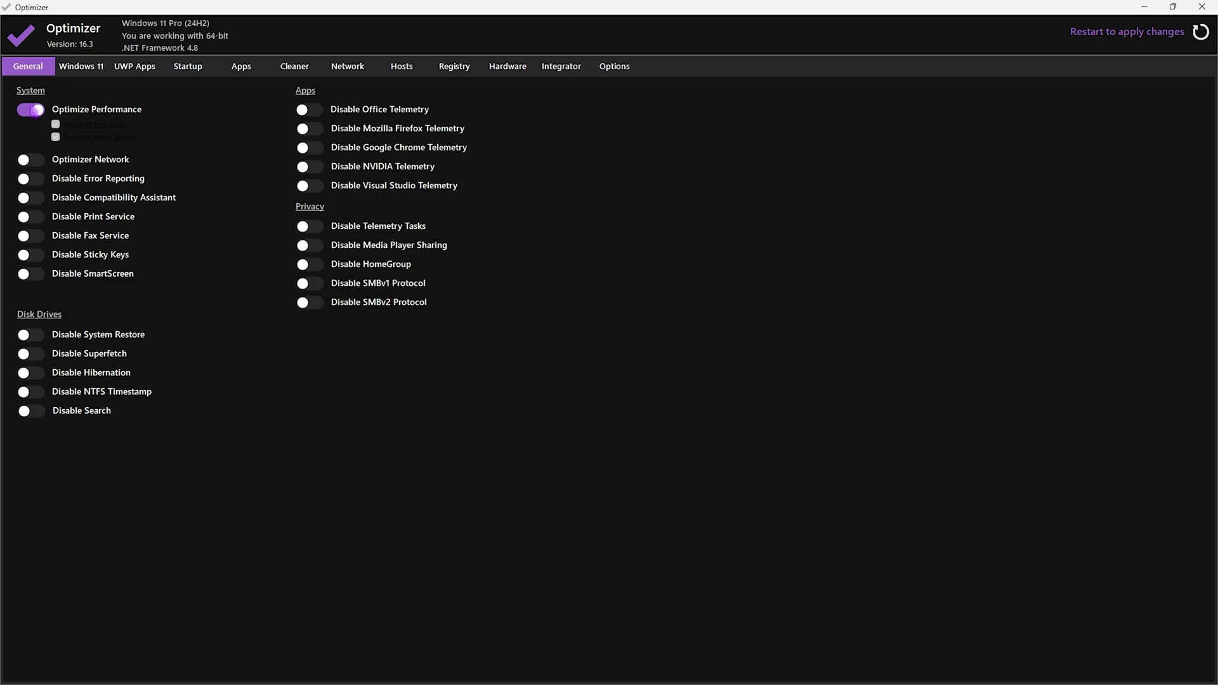
pyautogui.click(301, 113)
pyautogui.click(301, 112)
pyautogui.click(301, 113)
pyautogui.click(307, 134)
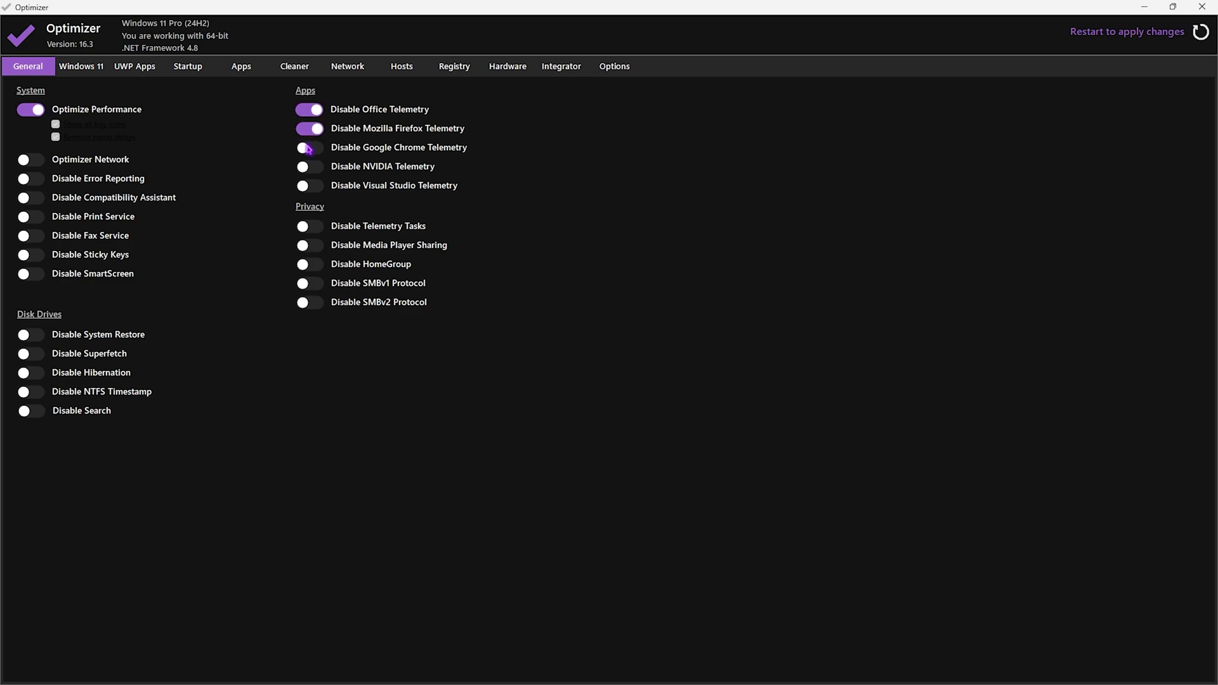
pyautogui.click(307, 149)
pyautogui.click(312, 185)
# Step: Disable Edge telemetry and Windows Ink in the Windows 11 tweaks, then go to Cleaner
pyautogui.click(90, 72)
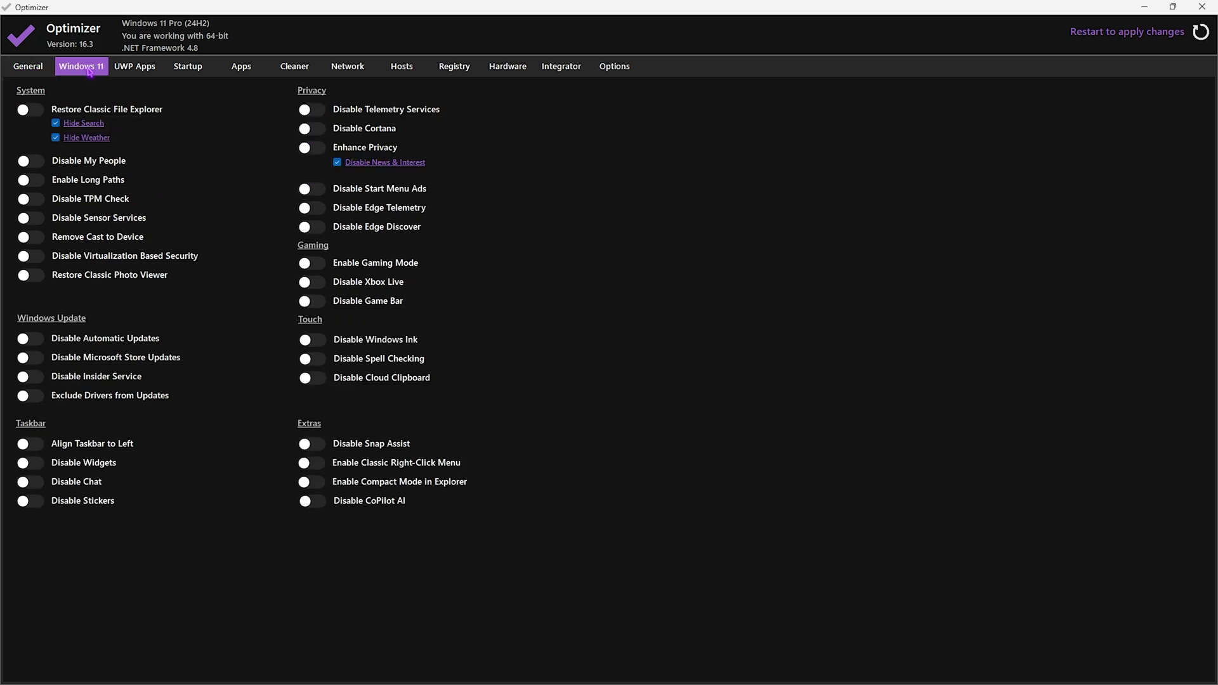
pyautogui.click(310, 212)
pyautogui.click(315, 343)
pyautogui.click(293, 70)
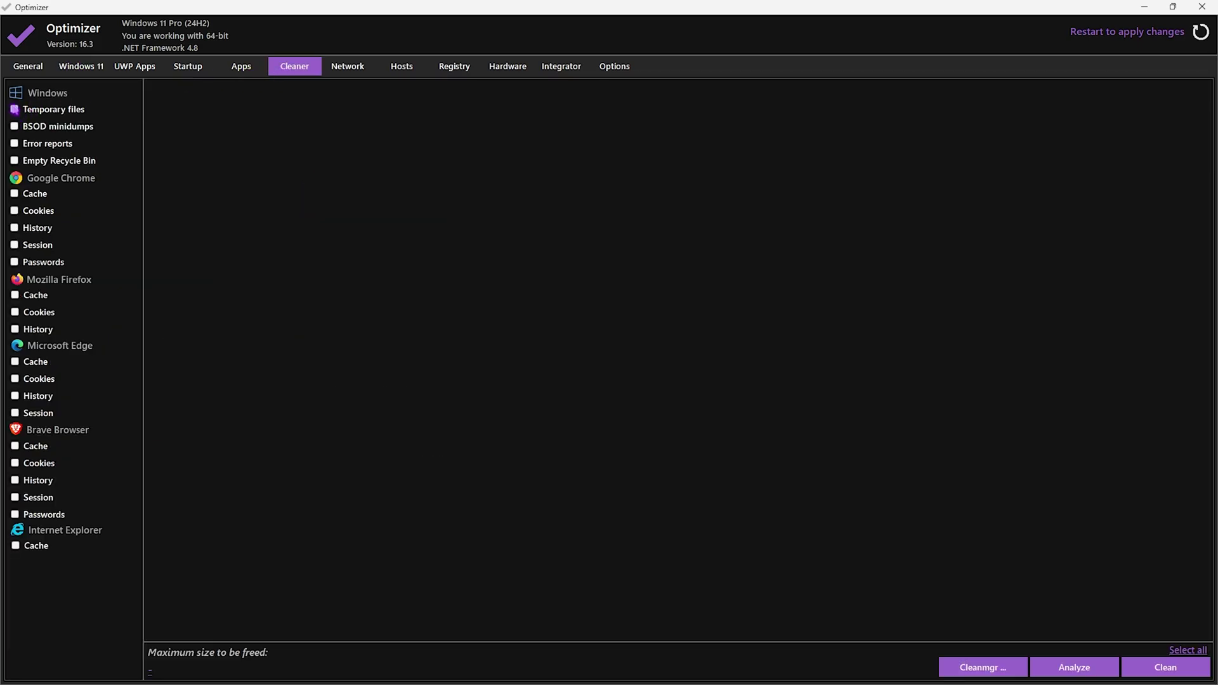
# Step: Mark Temporary files, BSOD minidumps, Error reports and Empty Recycle Bin for cleanup
pyautogui.click(14, 109)
pyautogui.click(14, 126)
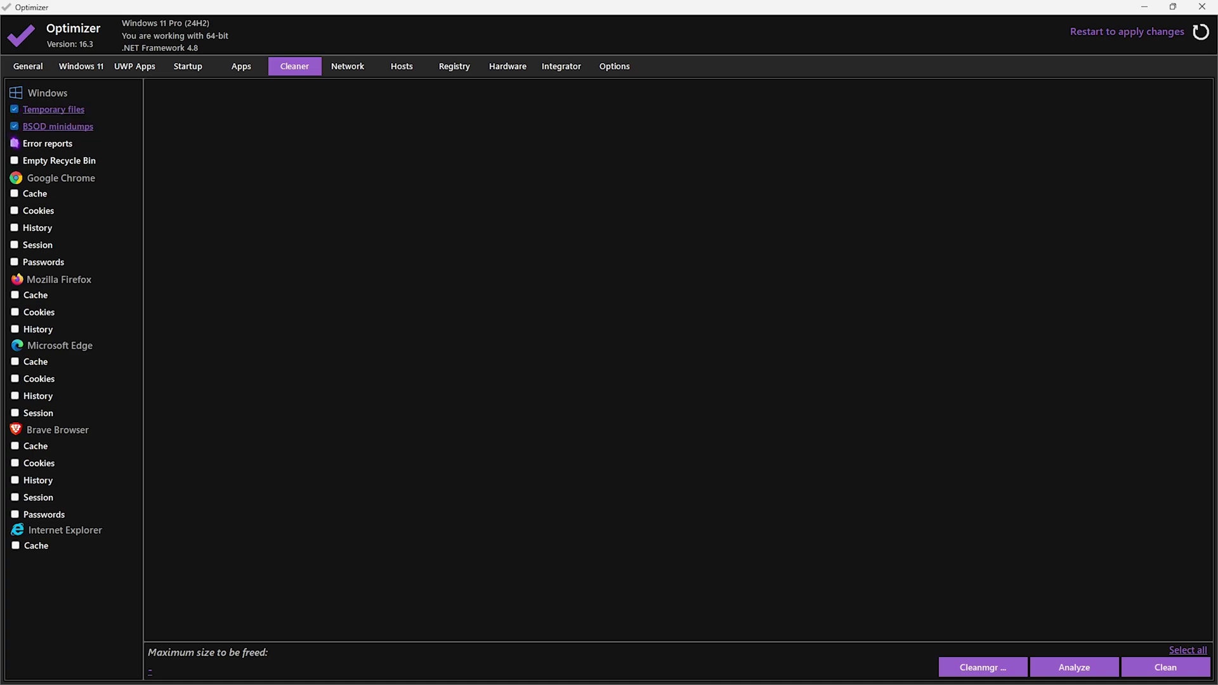
pyautogui.click(15, 144)
pyautogui.click(13, 160)
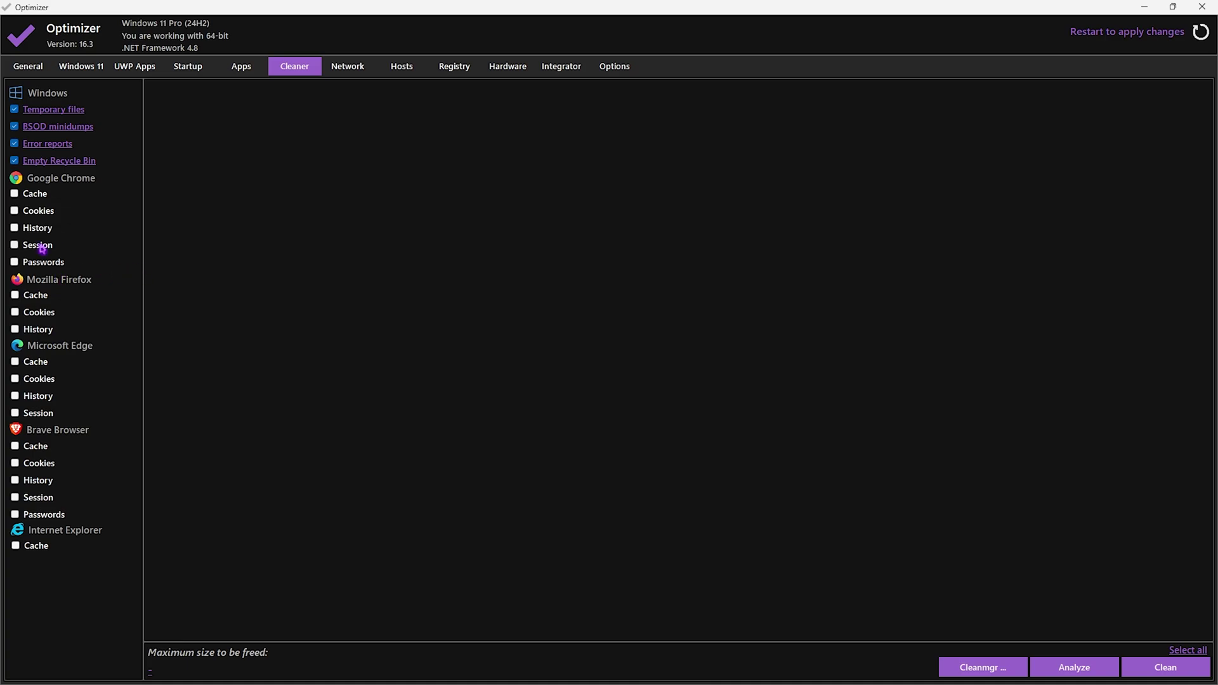
# Step: Mark the Chrome, Firefox, Edge, Brave and Internet Explorer caches for cleanup
pyautogui.click(14, 194)
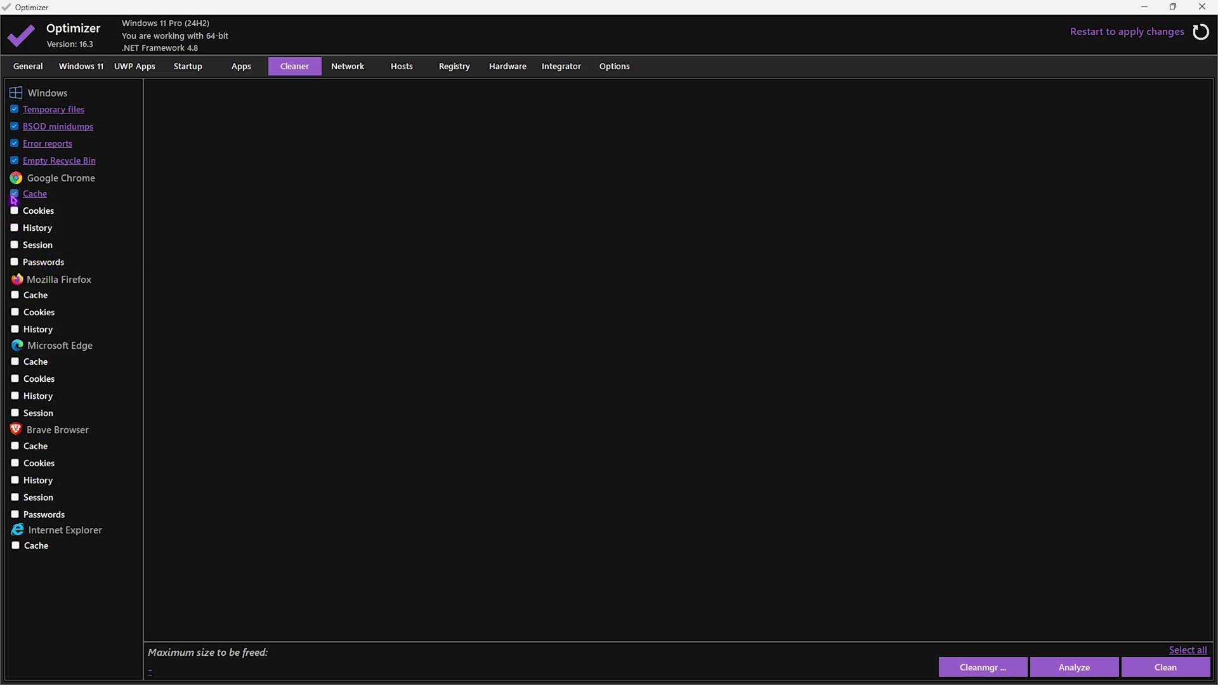
pyautogui.click(44, 295)
pyautogui.click(15, 362)
pyautogui.click(15, 446)
pyautogui.click(15, 546)
# Step: Analyze the selected items, showing up to 4.4 GB to free, and close Optimizer
pyautogui.click(1089, 657)
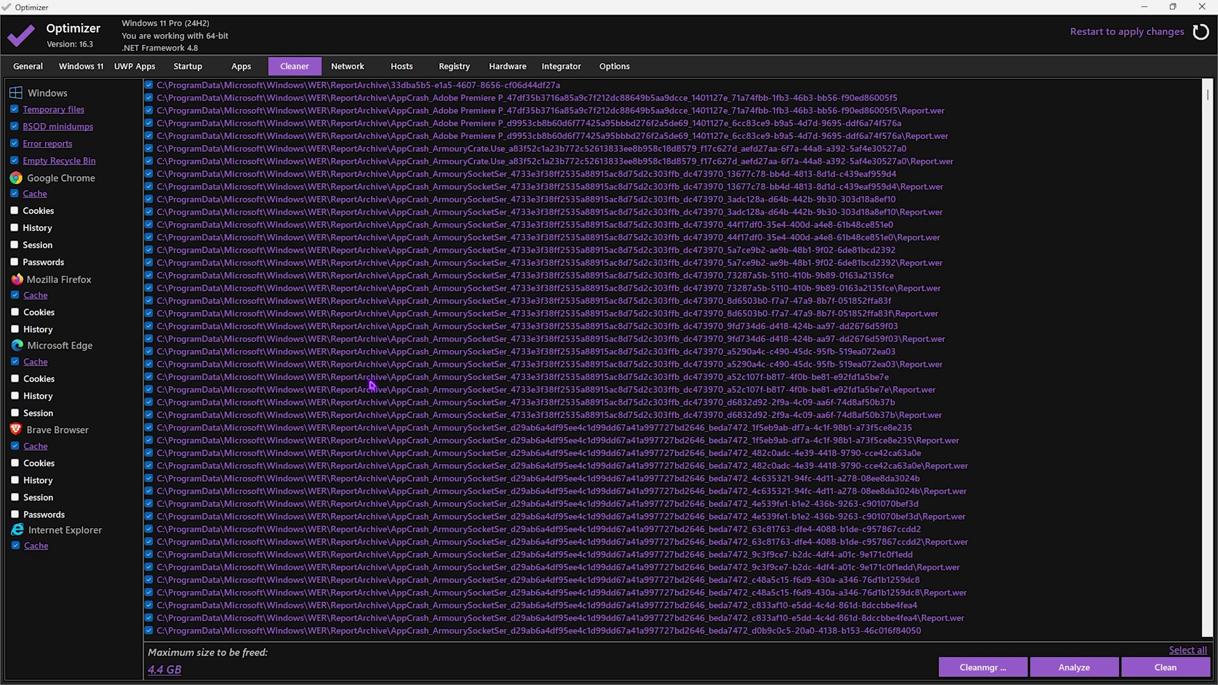
pyautogui.scroll(-12, 300, 483)
pyautogui.scroll(-1, 409, 463)
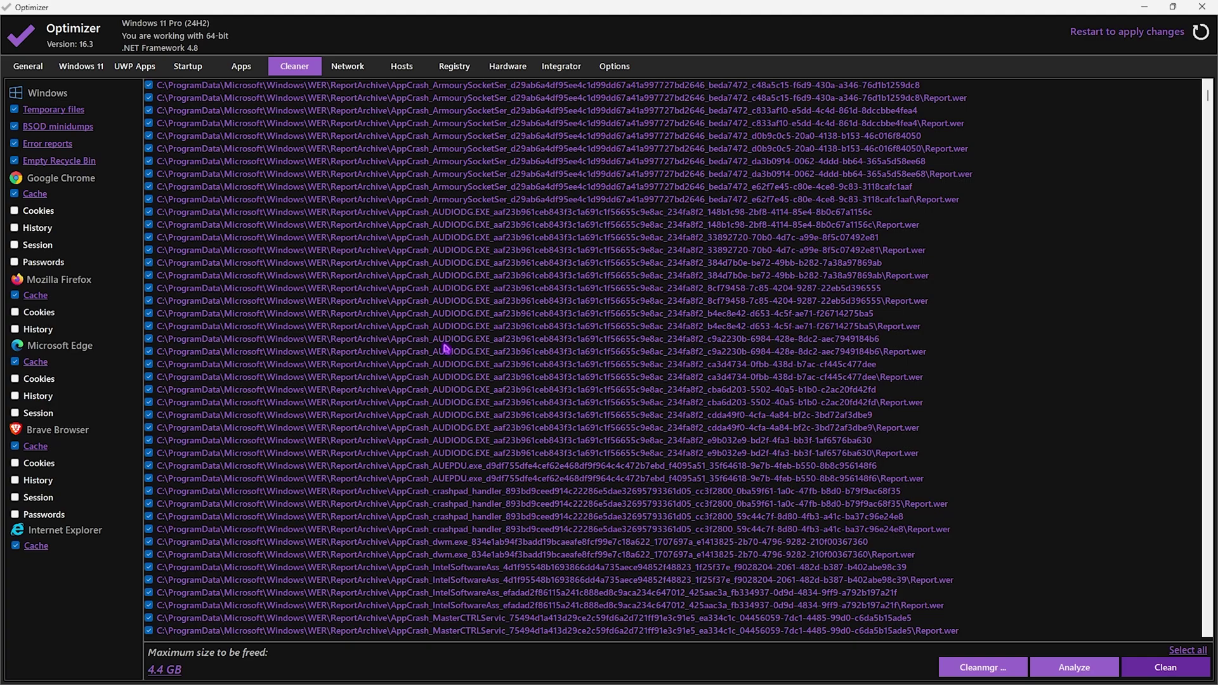
pyautogui.click(81, 66)
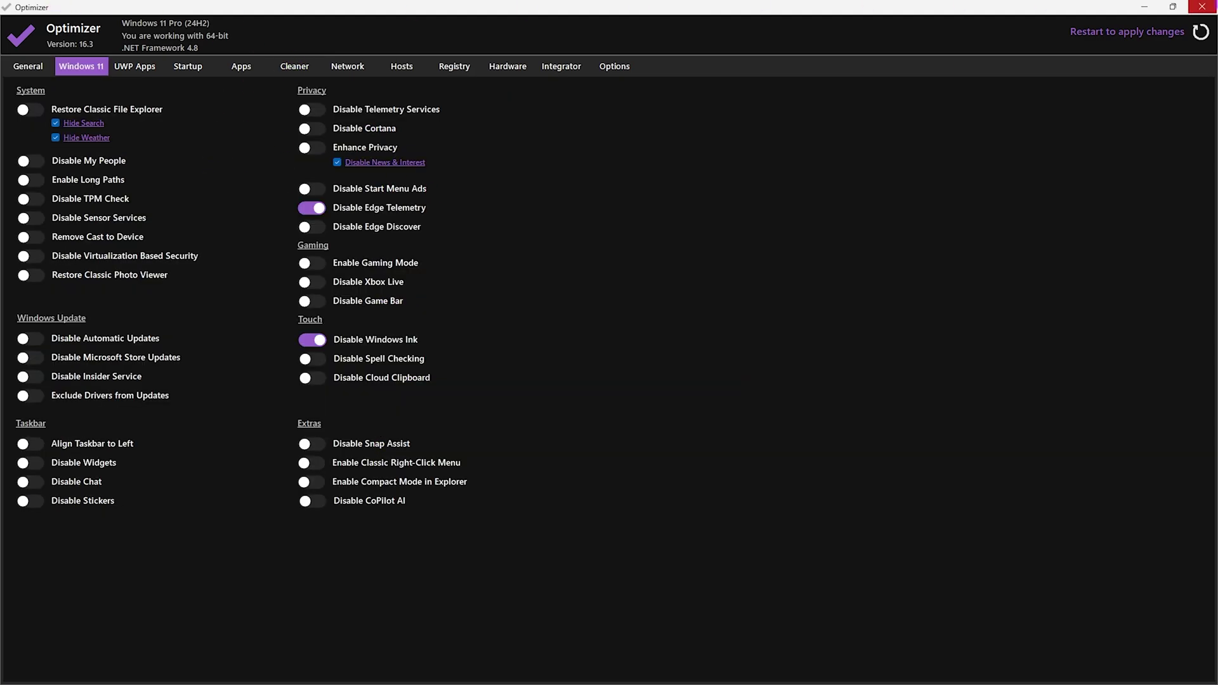
pyautogui.click(1202, 7)
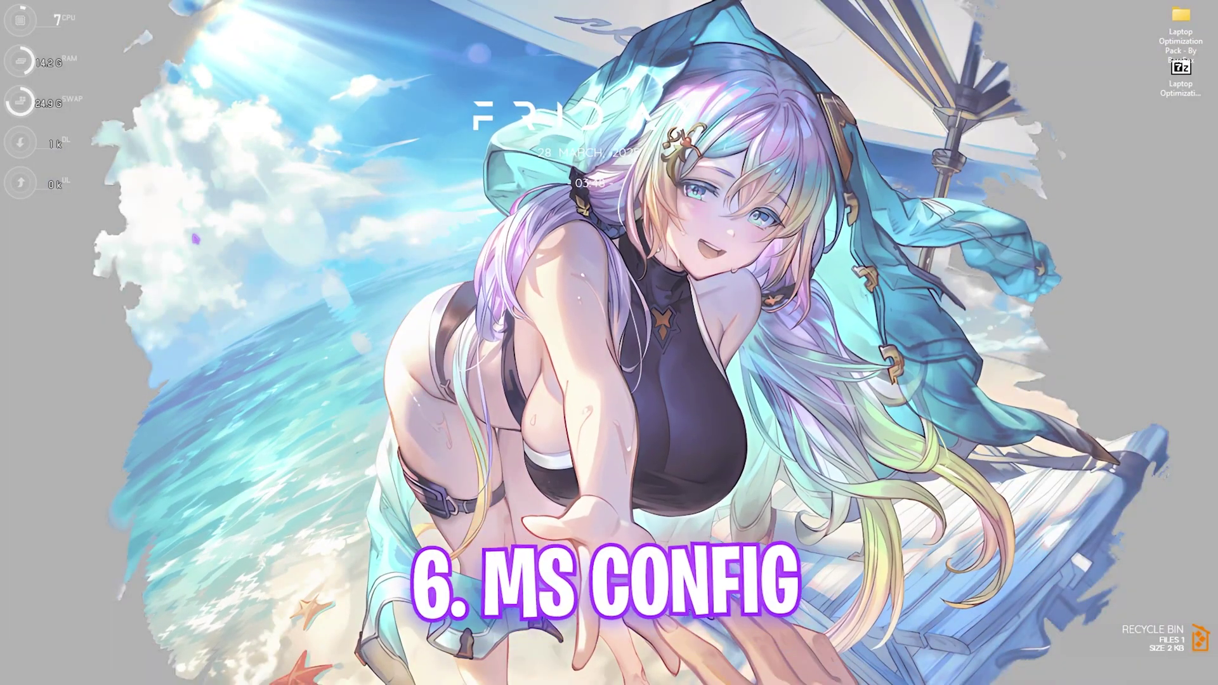
# Step: Launch System Configuration (msconfig) from the Run dialog
pyautogui.press('super')
pyautogui.press('super+r')
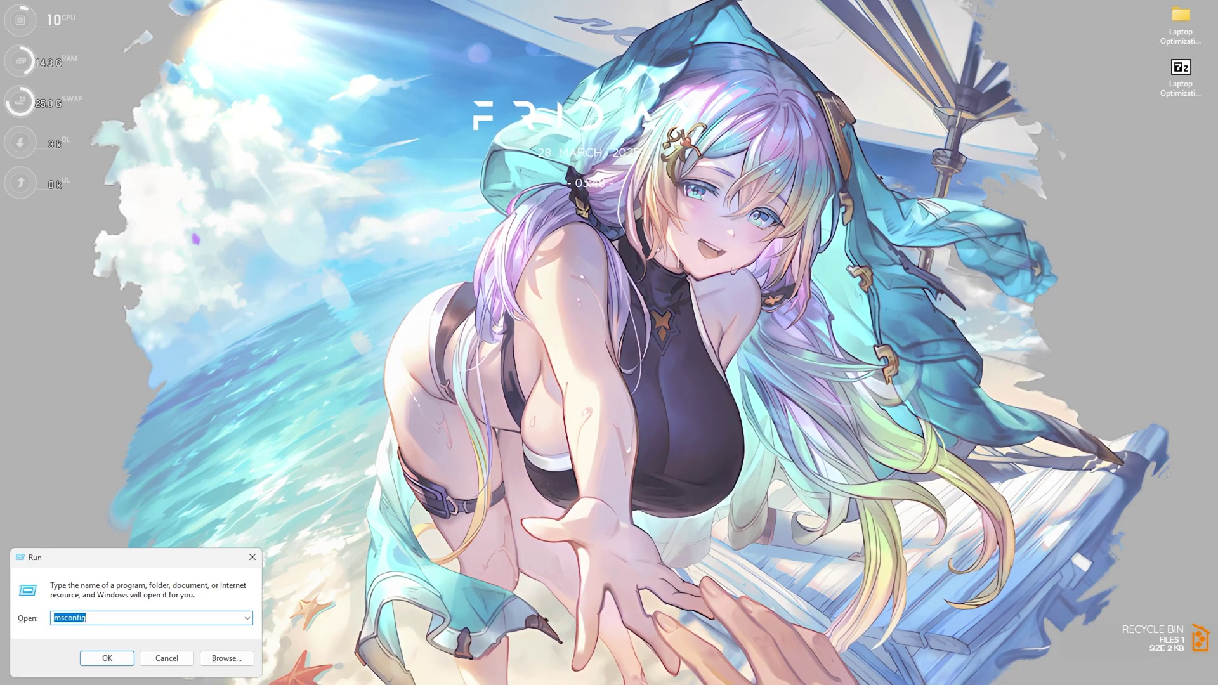
pyautogui.press('Return')
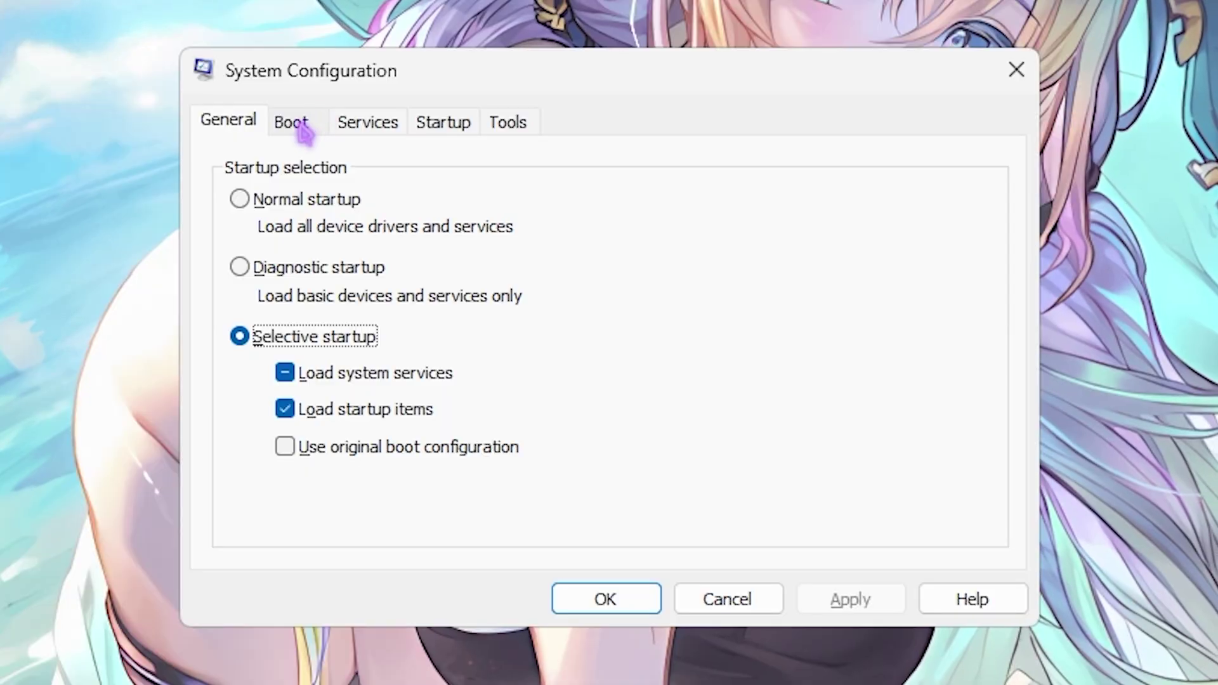
# Step: In the Boot tab's advanced options, set Number of processors to 32
pyautogui.click(478, 252)
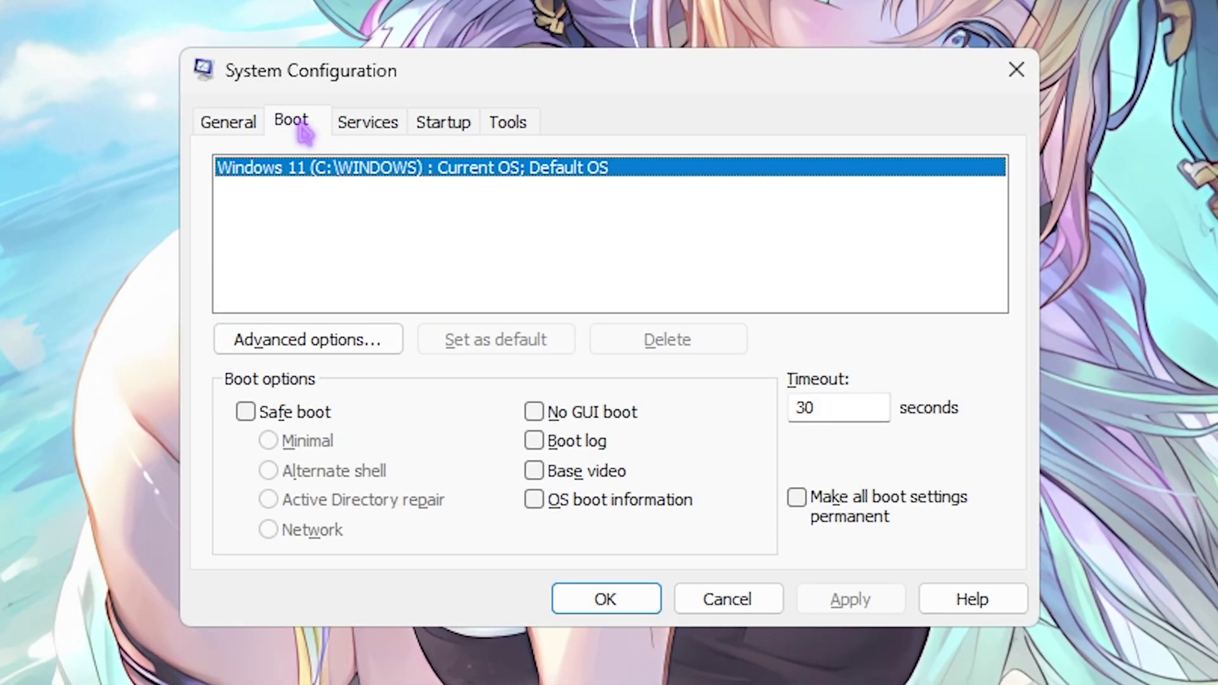
pyautogui.click(317, 341)
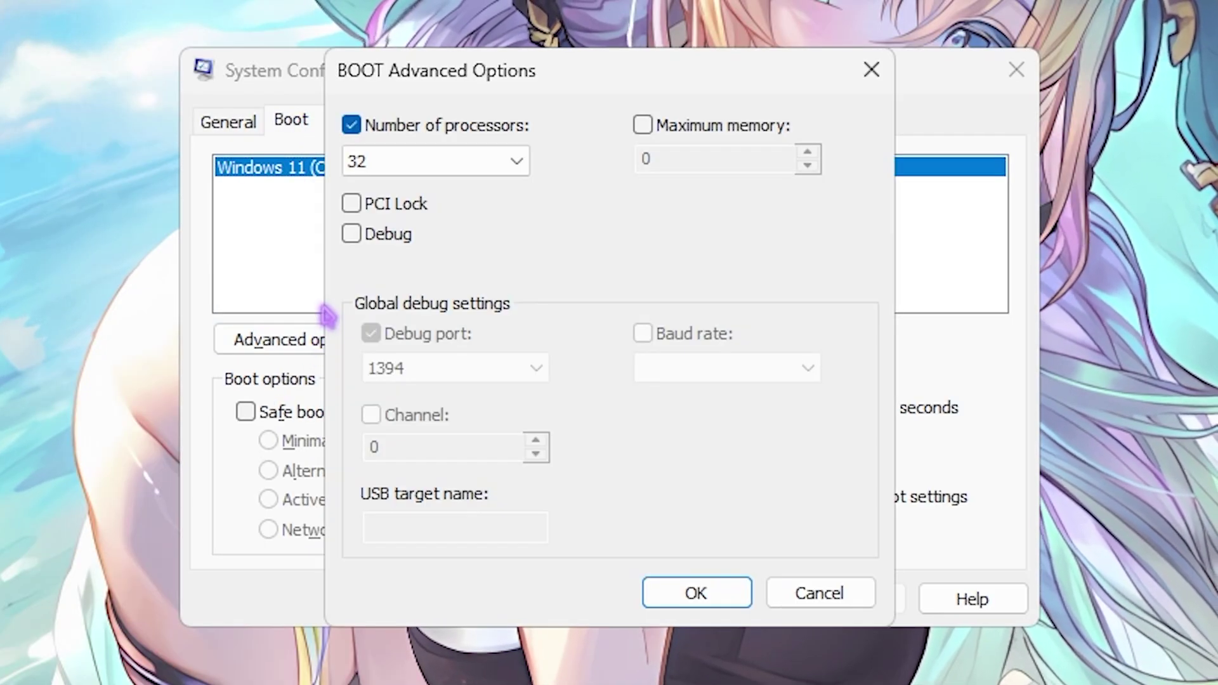
pyautogui.click(431, 161)
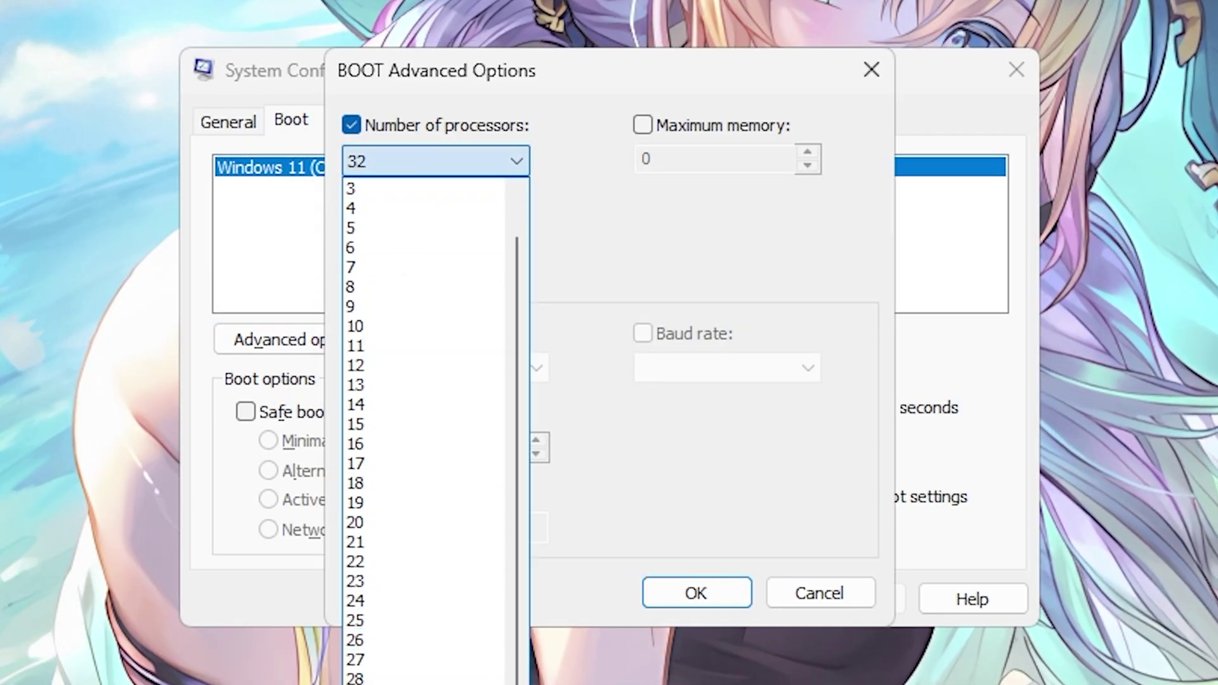
pyautogui.click(406, 683)
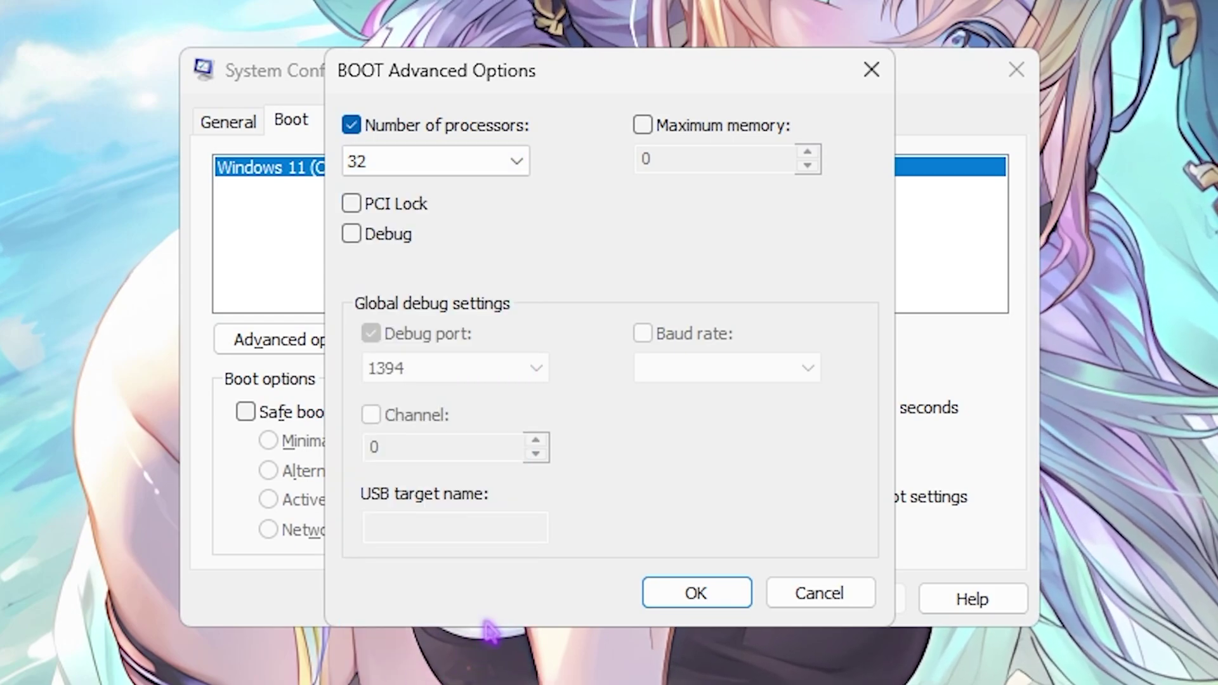
pyautogui.press('Return')
# Step: Review the Services list with all Microsoft services hidden
pyautogui.click(388, 126)
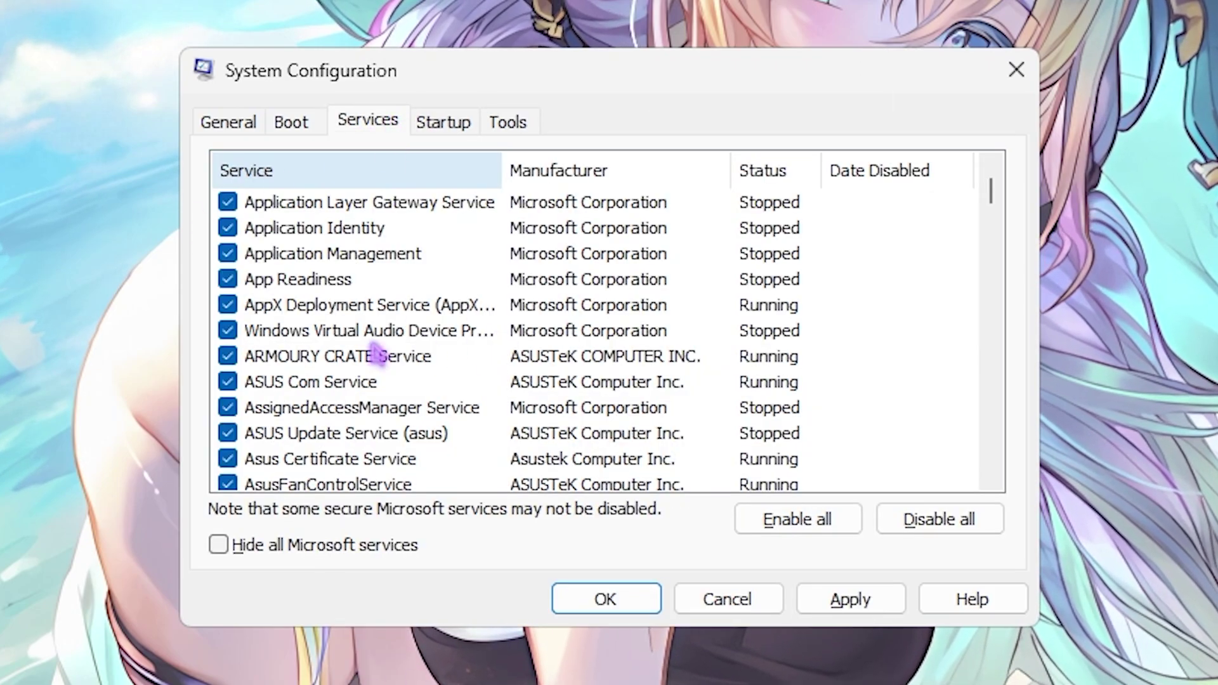
pyautogui.scroll(-8, 454, 239)
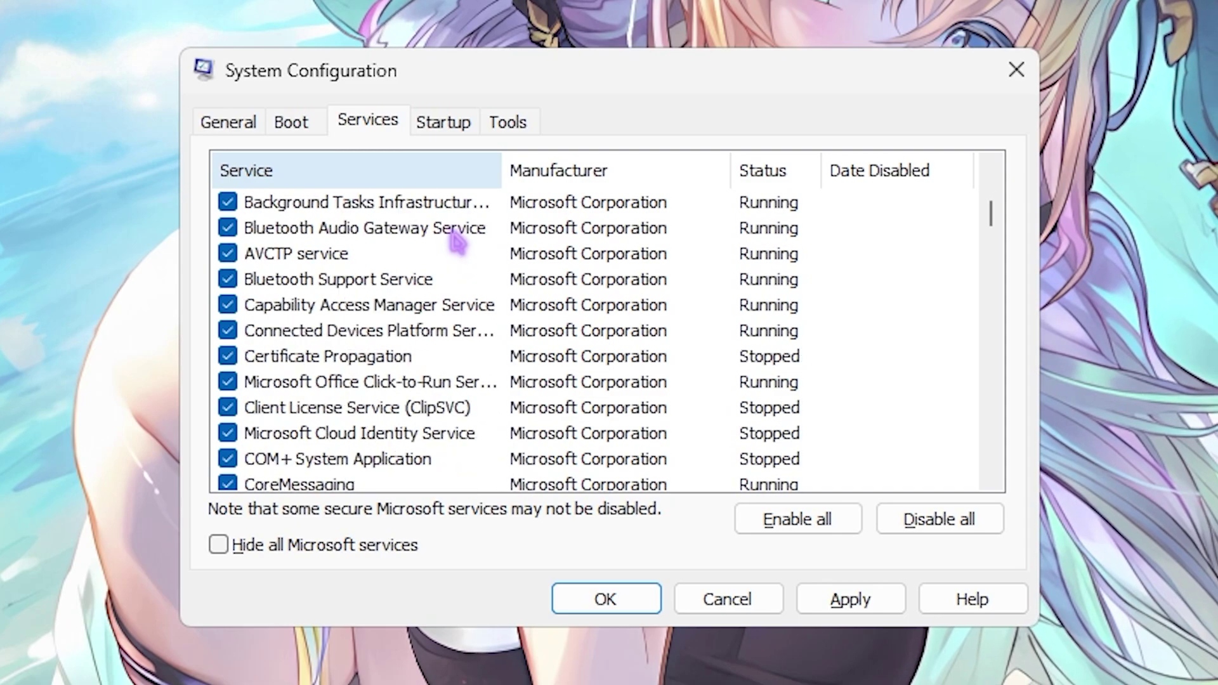
pyautogui.scroll(-15, 454, 239)
pyautogui.scroll(20, 457, 240)
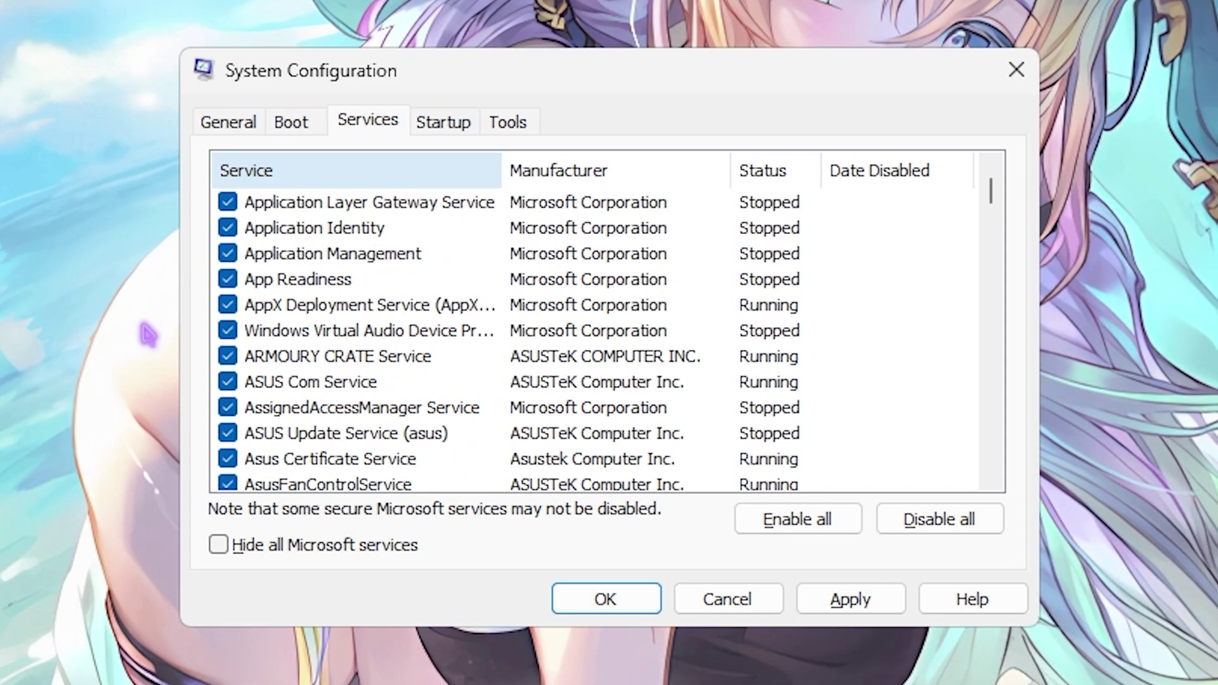
pyautogui.click(221, 547)
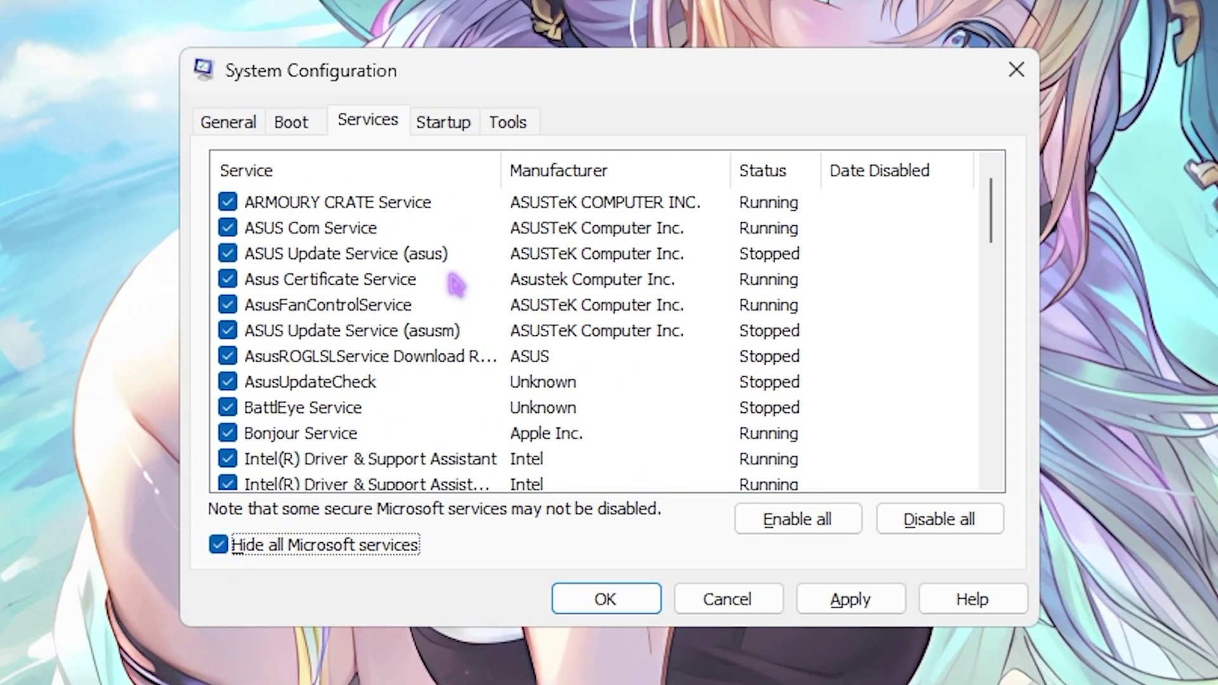
pyautogui.scroll(-6, 373, 315)
pyautogui.scroll(-7, 368, 415)
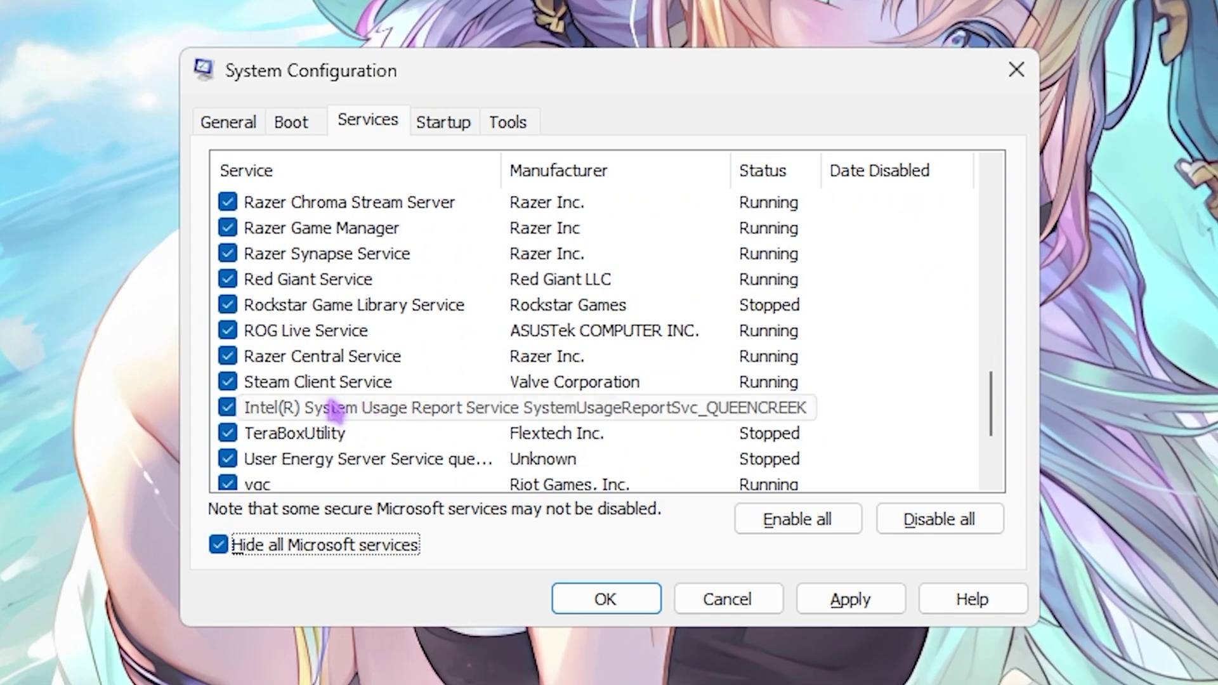
pyautogui.scroll(13, 327, 380)
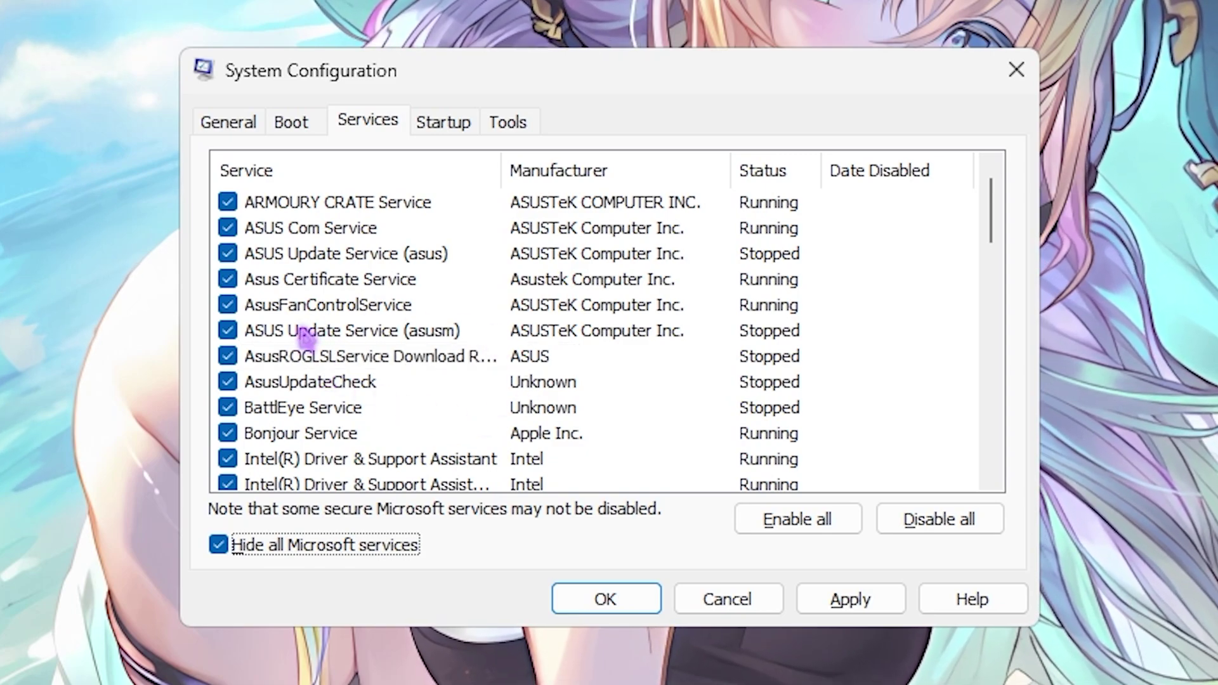
pyautogui.scroll(-2, 305, 336)
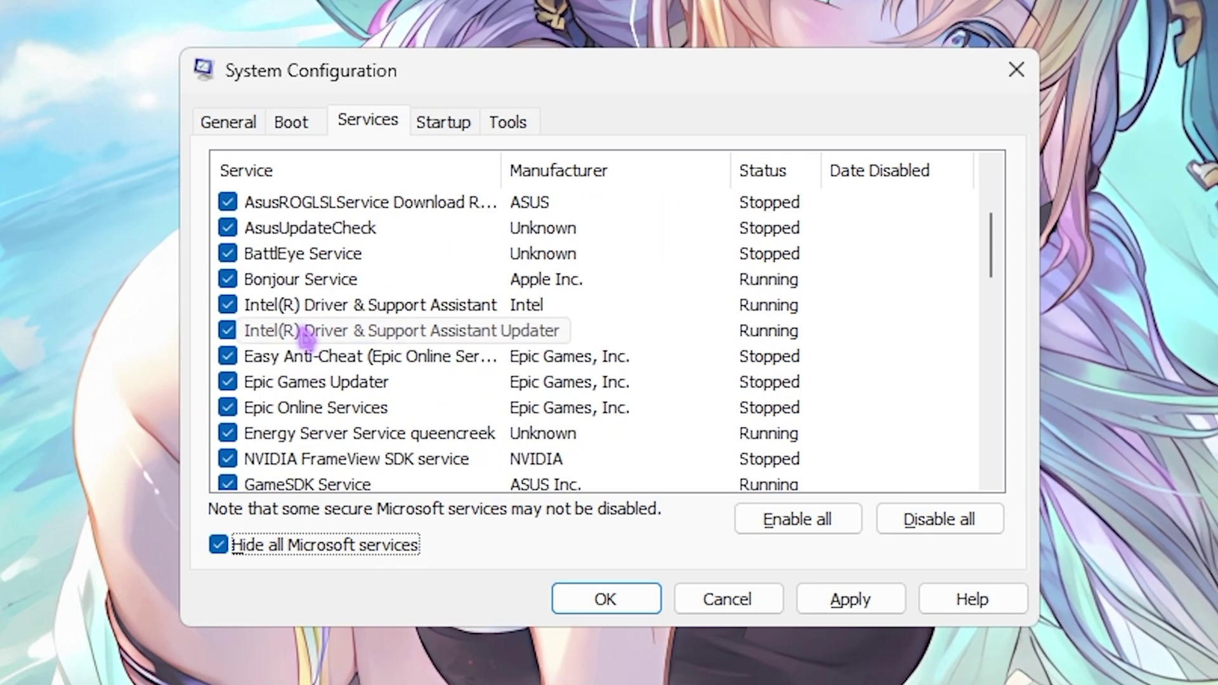
pyautogui.scroll(-3, 304, 336)
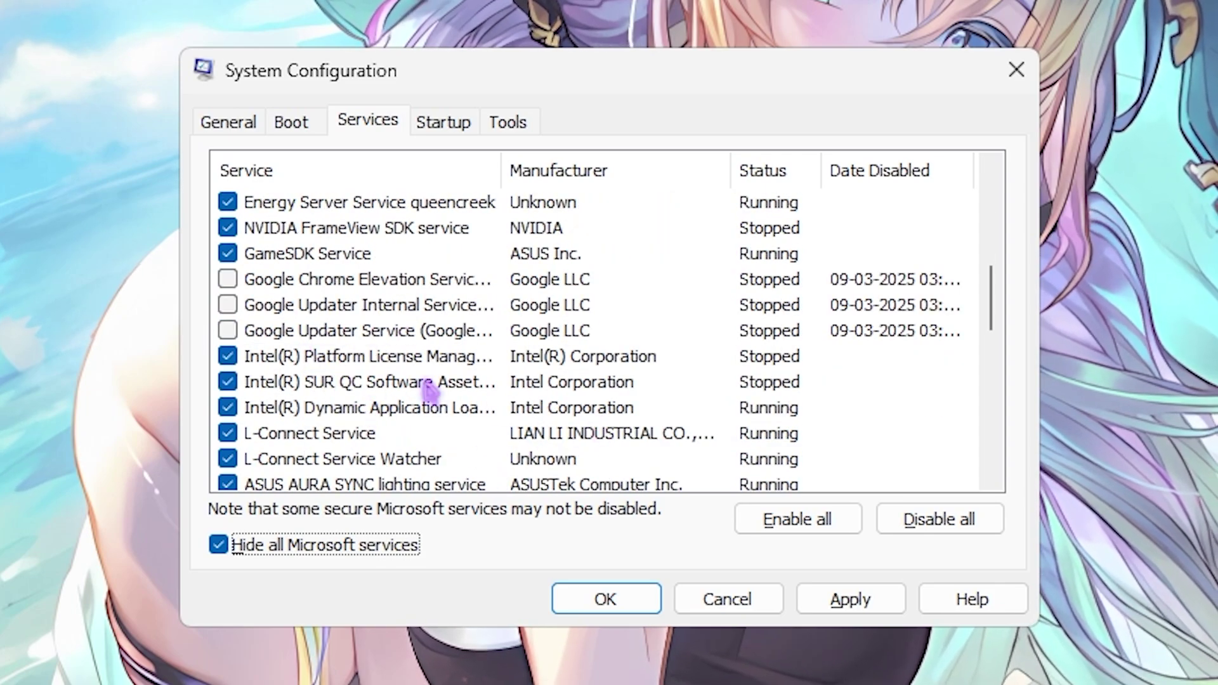
pyautogui.scroll(-1, 571, 384)
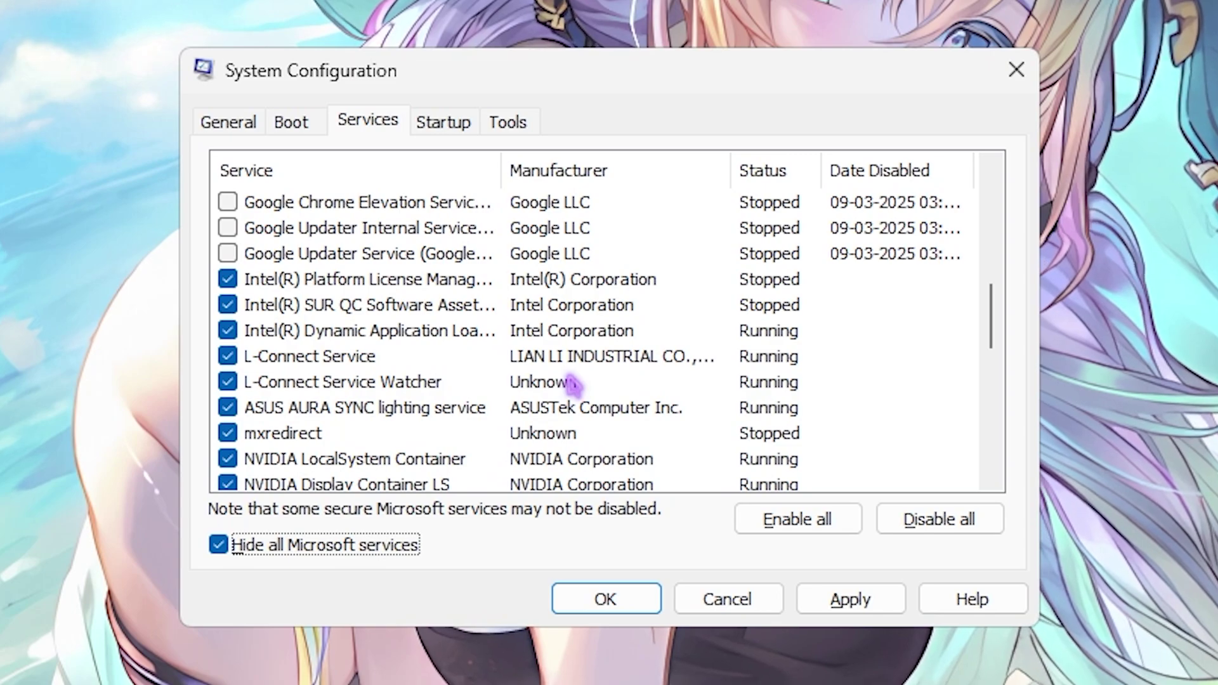
pyautogui.scroll(4, 408, 429)
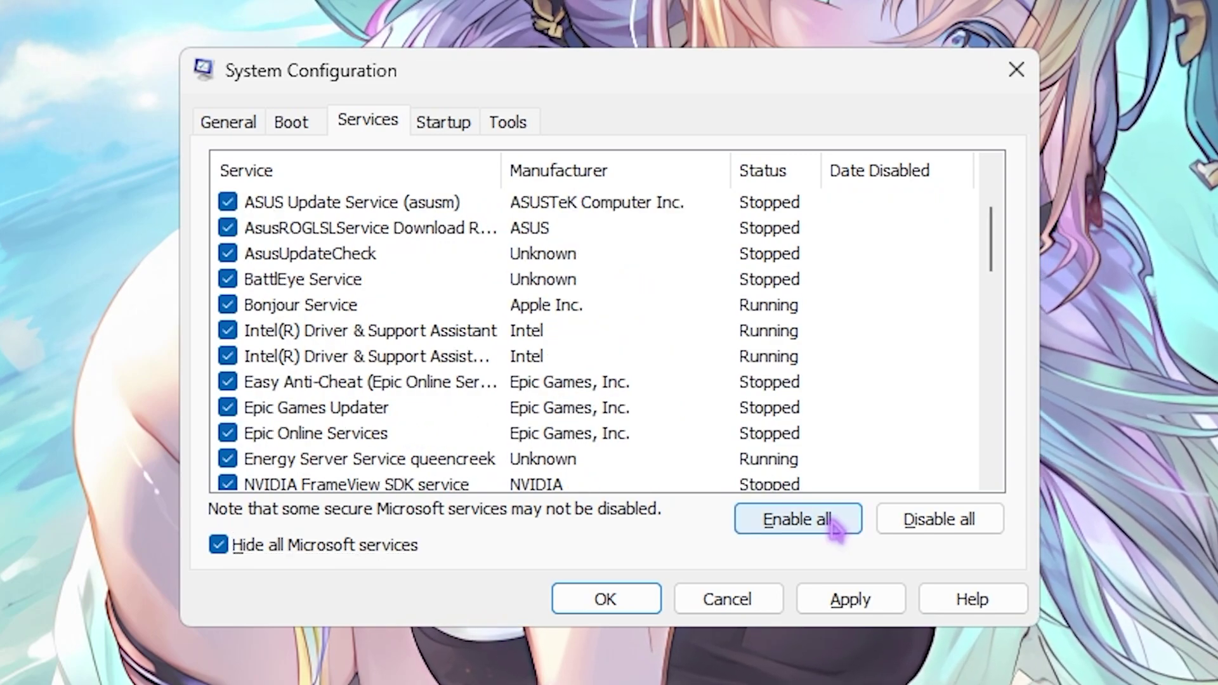
# Step: Apply the changes, confirm with OK, and exit without restarting
pyautogui.click(811, 597)
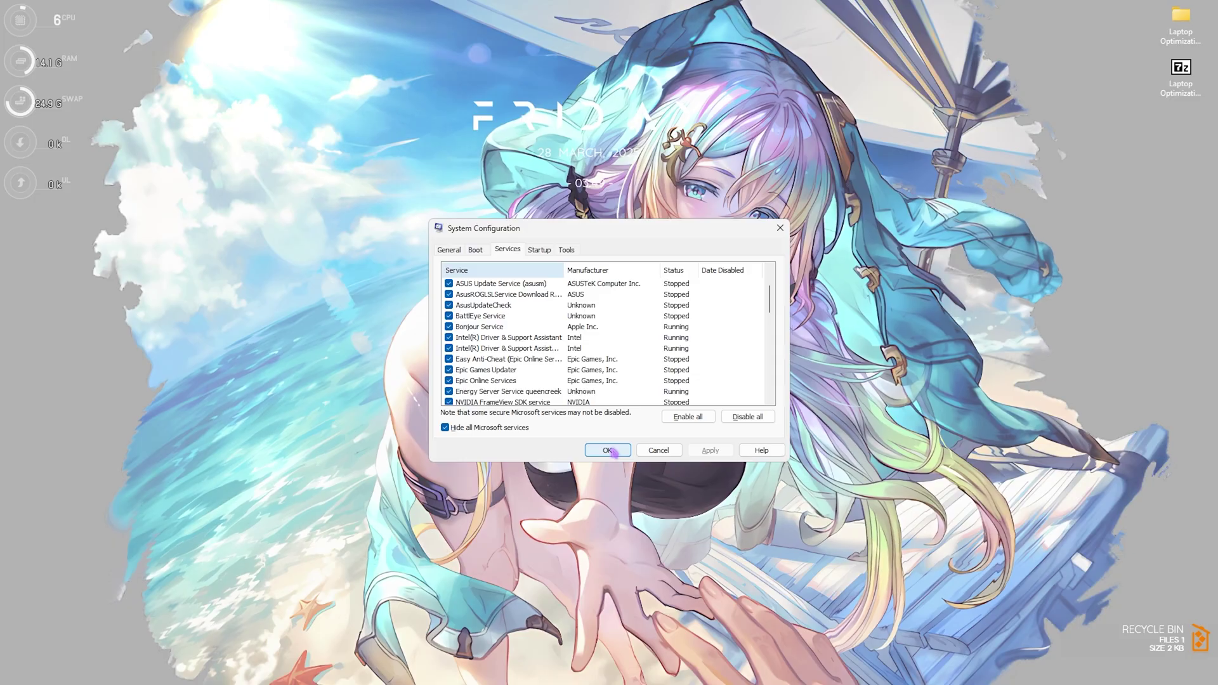
pyautogui.click(611, 451)
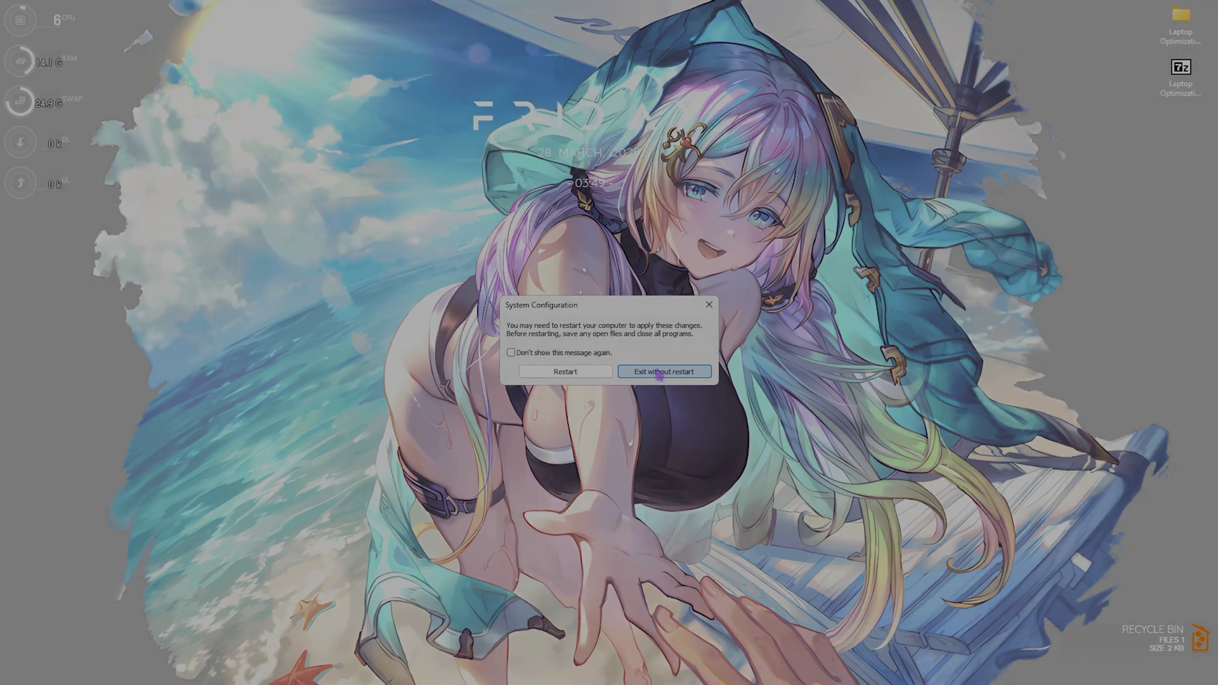
pyautogui.click(660, 372)
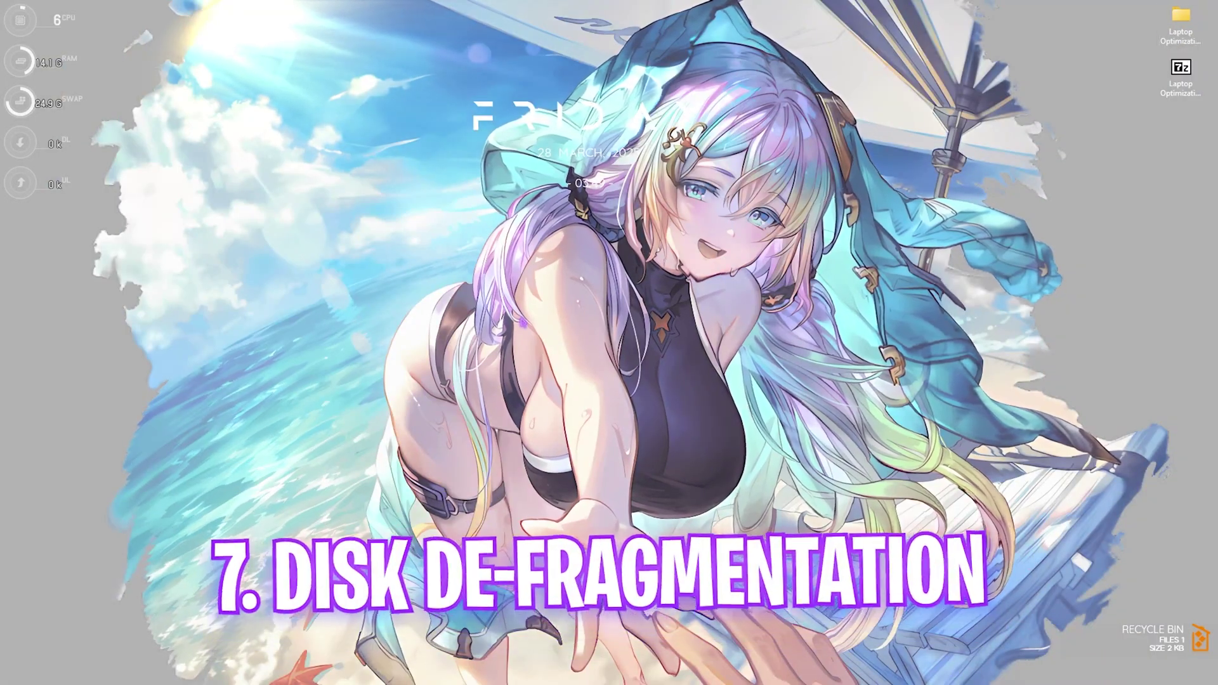
# Step: Search Start for 'disk def' and launch Defragment and Optimize Drives
pyautogui.press('super')
pyautogui.write('disk cleanup')
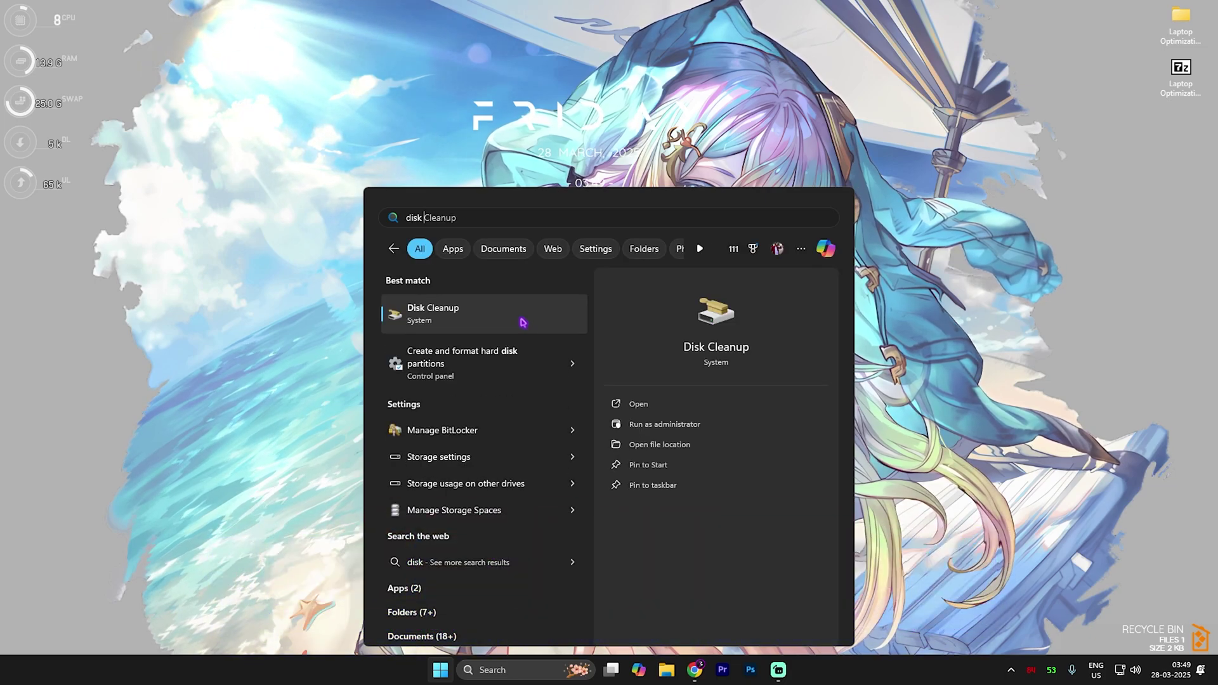
pyautogui.write('disk de')
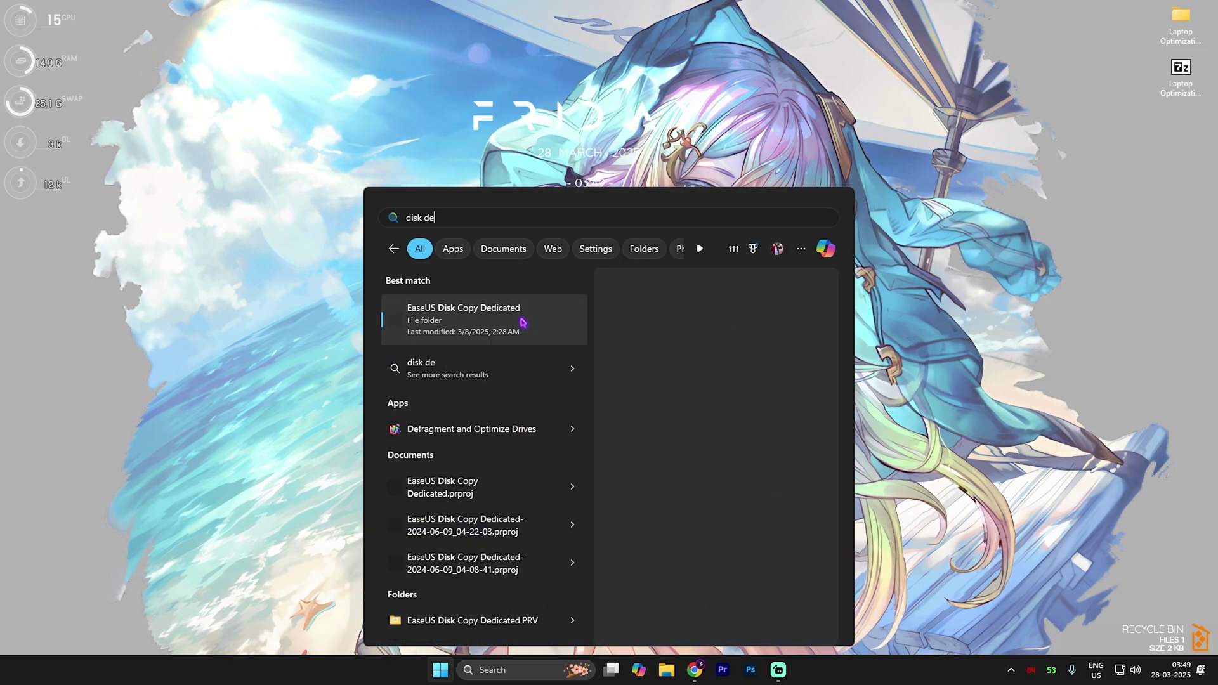
pyautogui.write('f')
pyautogui.press('Return')
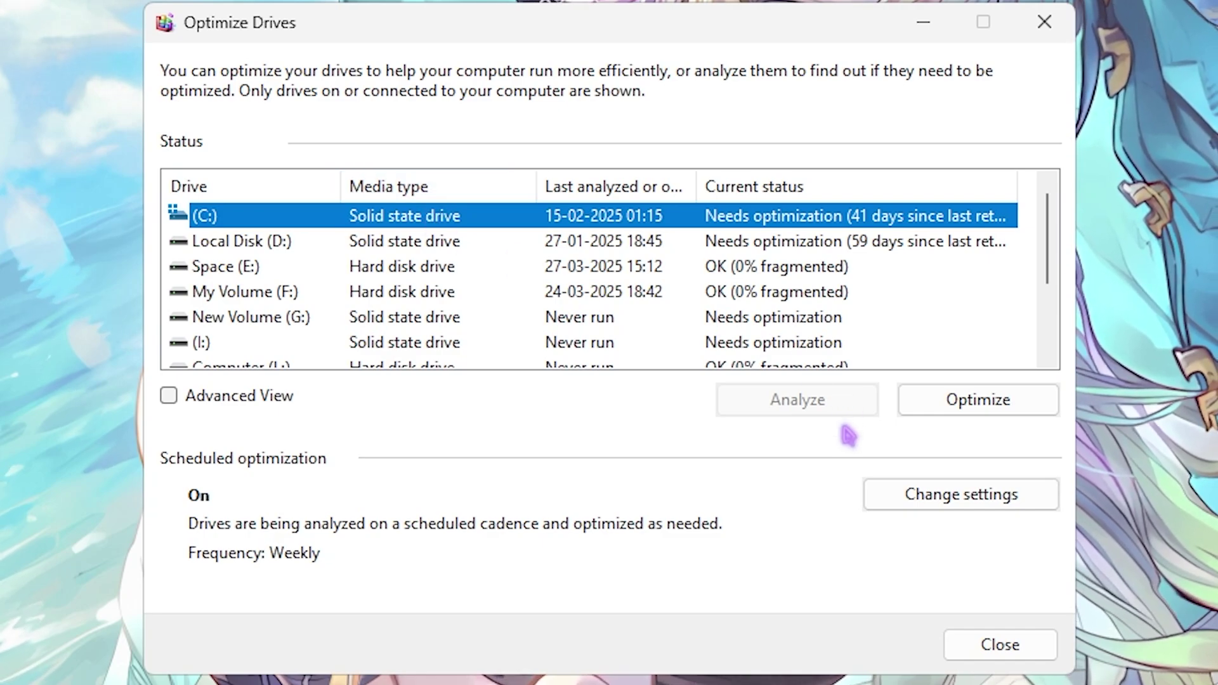
# Step: Retrim the C: drive, then analyze and optimize Space (E:)
pyautogui.click(961, 409)
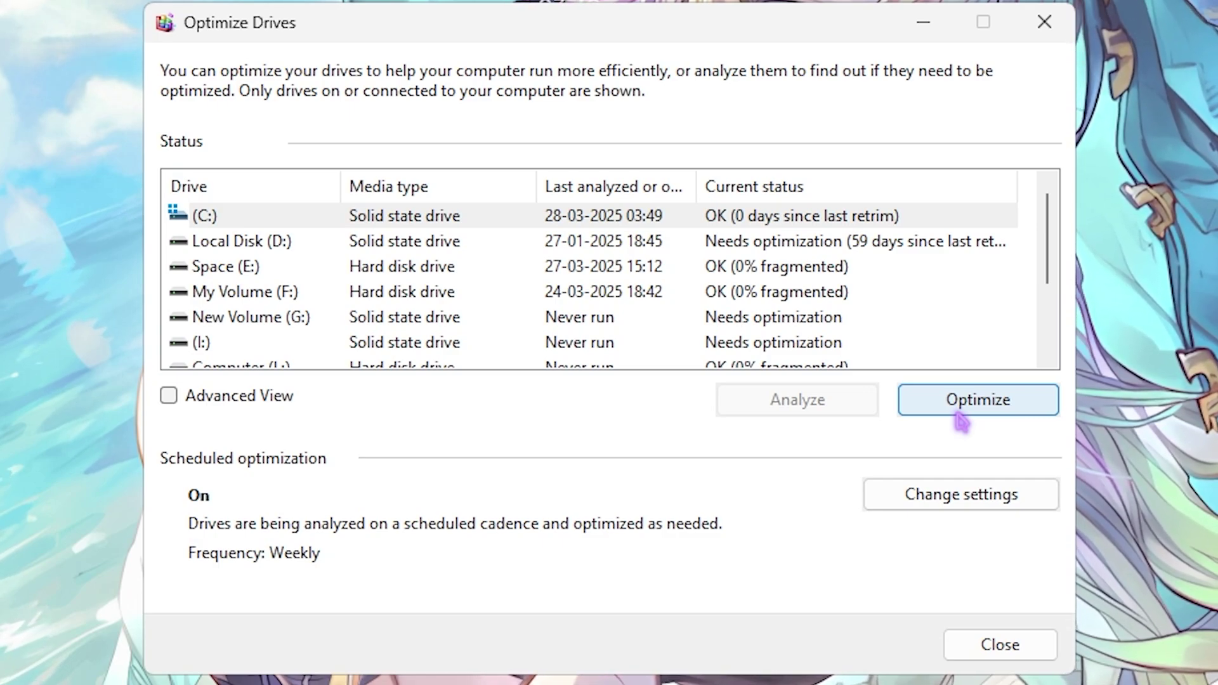
pyautogui.click(530, 274)
pyautogui.click(777, 406)
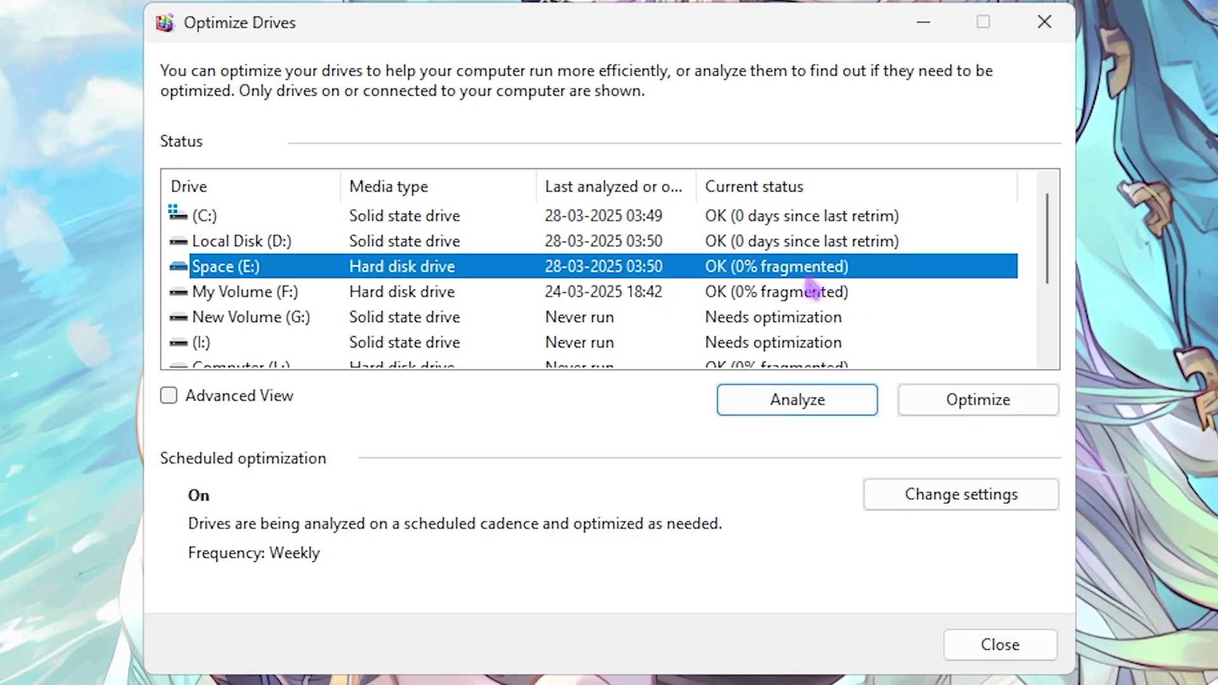
pyautogui.click(978, 409)
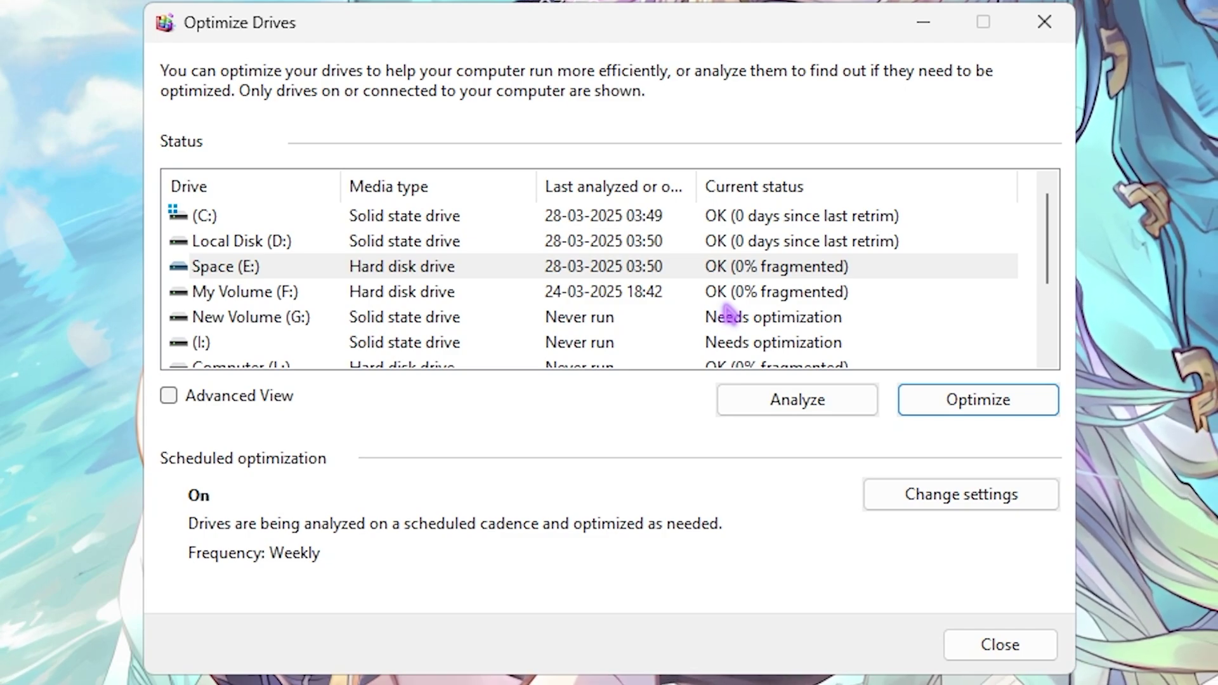
# Step: Retrim New Volume (G:) and (I:) until both show OK, then close Optimize Drives
pyautogui.click(602, 319)
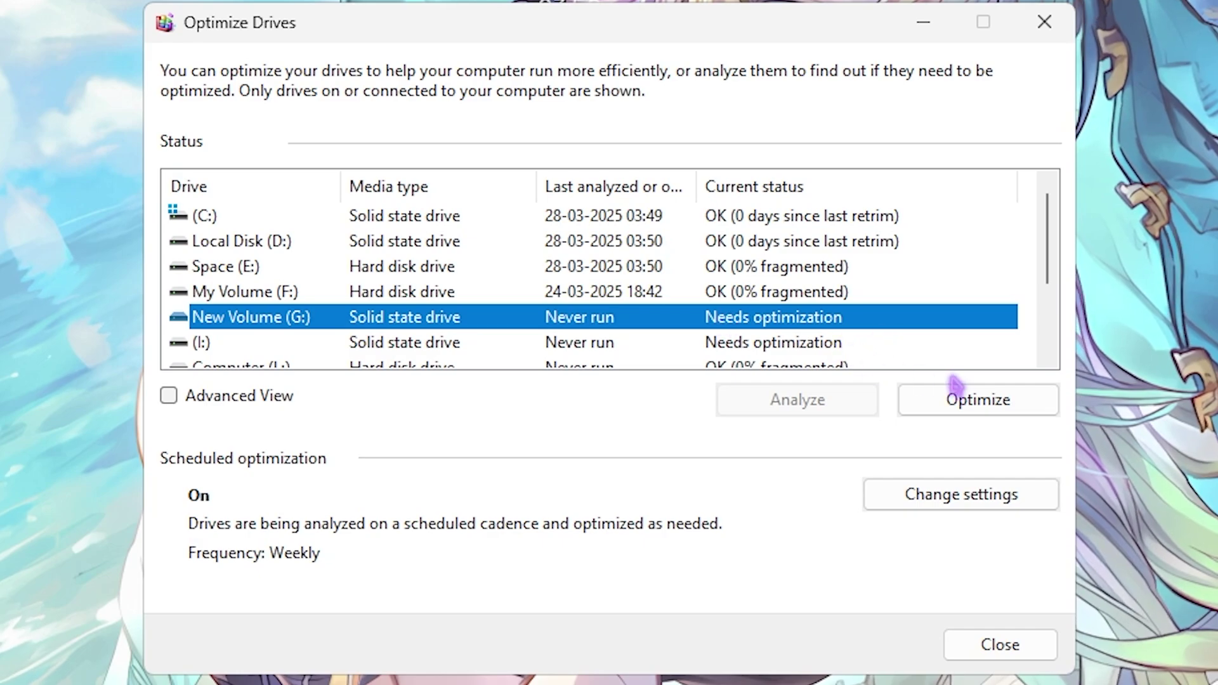
pyautogui.click(965, 398)
pyautogui.click(838, 353)
pyautogui.click(952, 398)
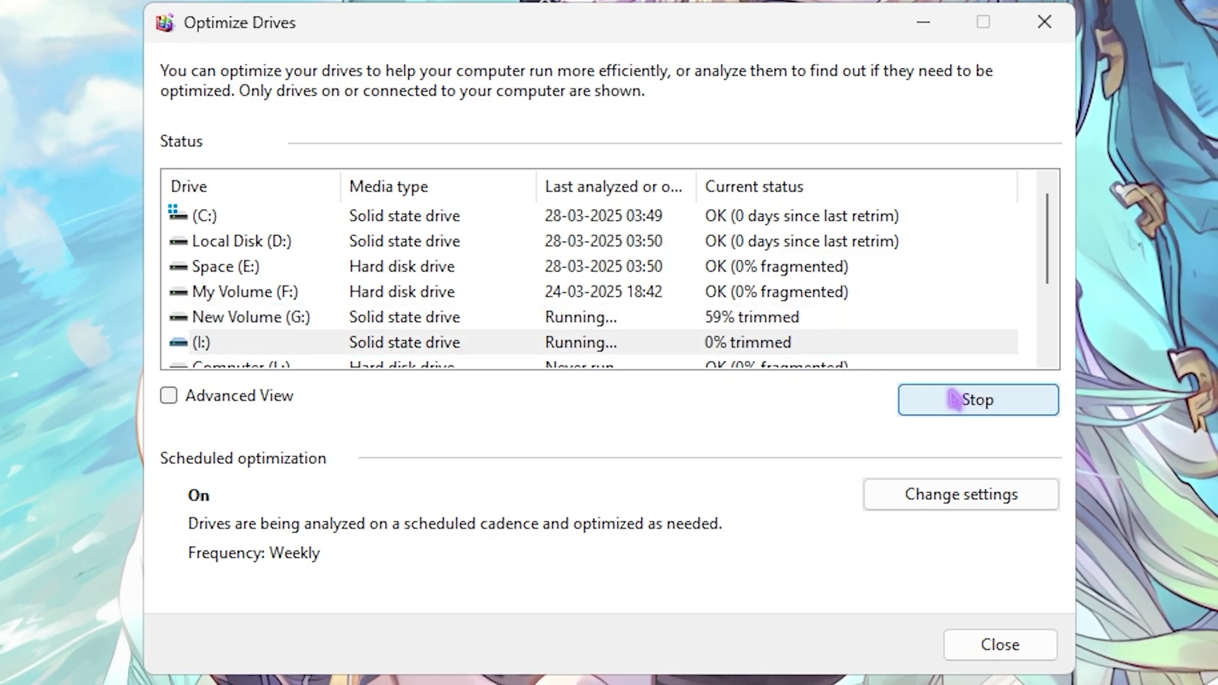
pyautogui.scroll(-1, 859, 337)
pyautogui.scroll(-1, 793, 269)
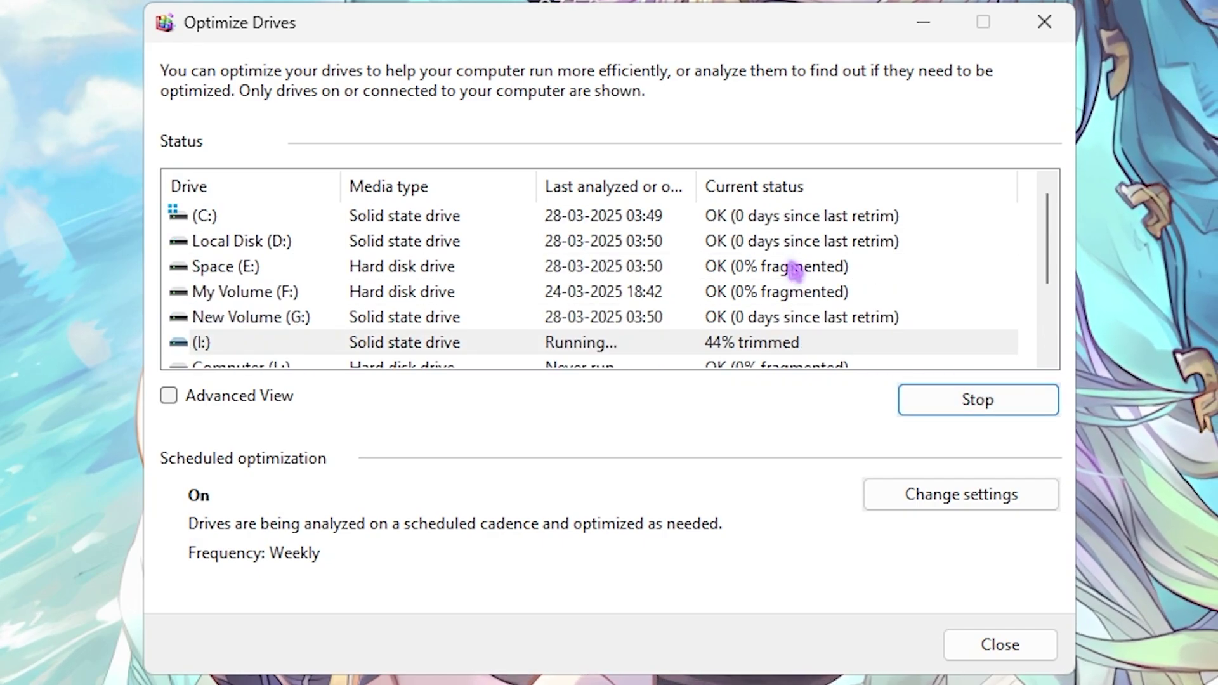
pyautogui.scroll(-2, 862, 317)
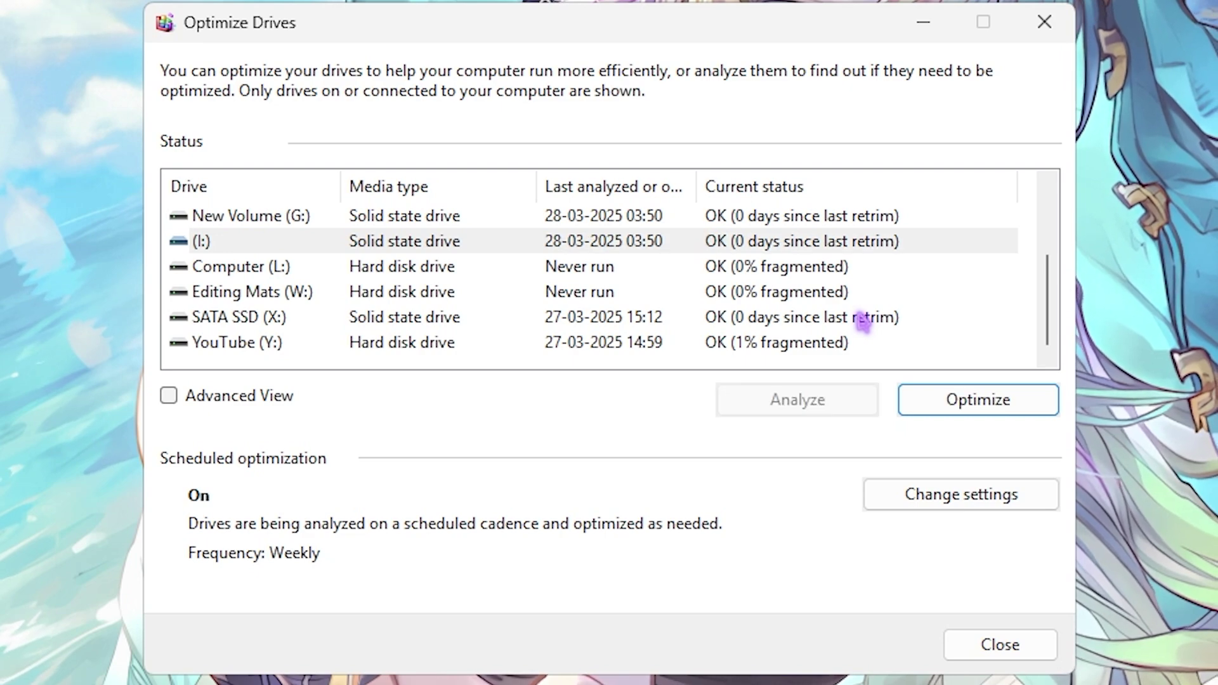
pyautogui.click(1000, 644)
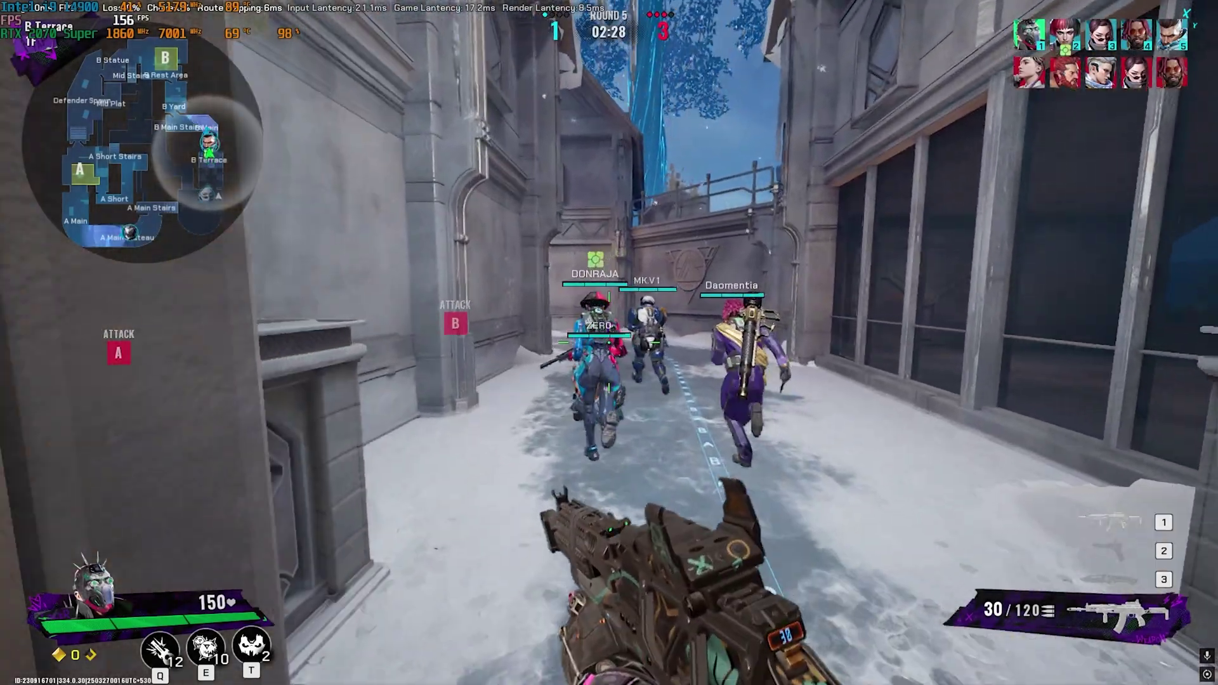
pyautogui.press('3')
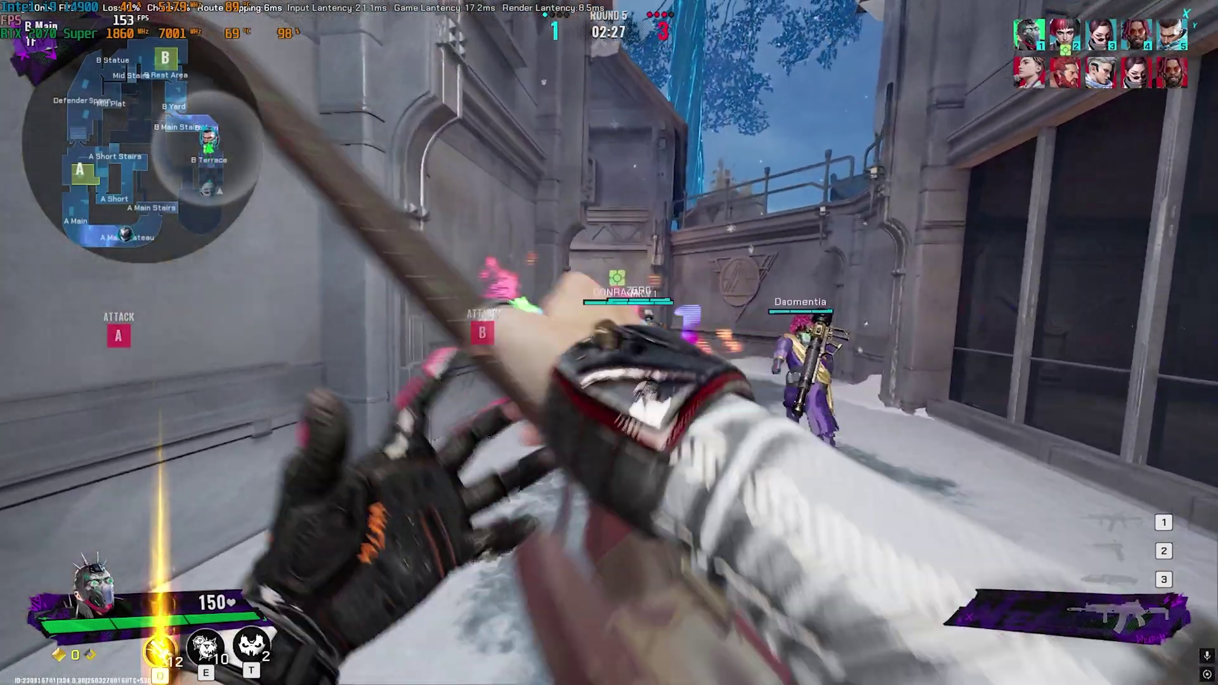